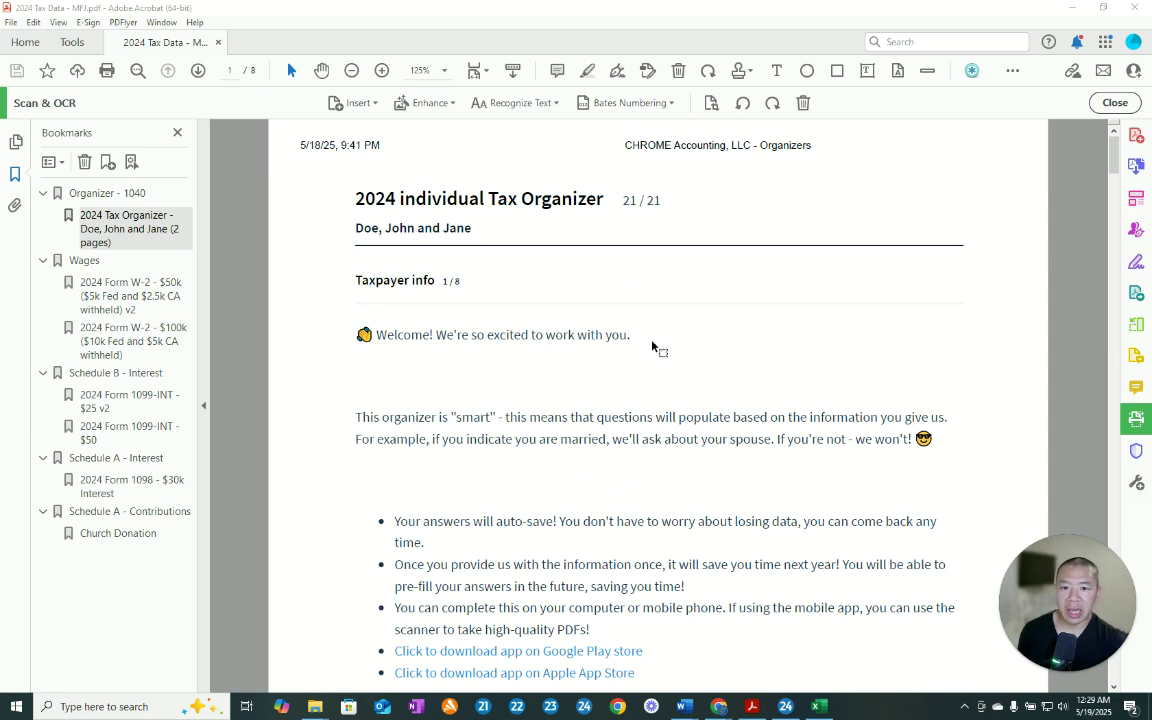
# Step: Review both dependents' information in the 2024 tax organizer PDF, including relationship, months lived at home and childcare paid
pyautogui.scroll(-3, 778, 388)
pyautogui.scroll(-8, 772, 384)
pyautogui.scroll(-4, 643, 403)
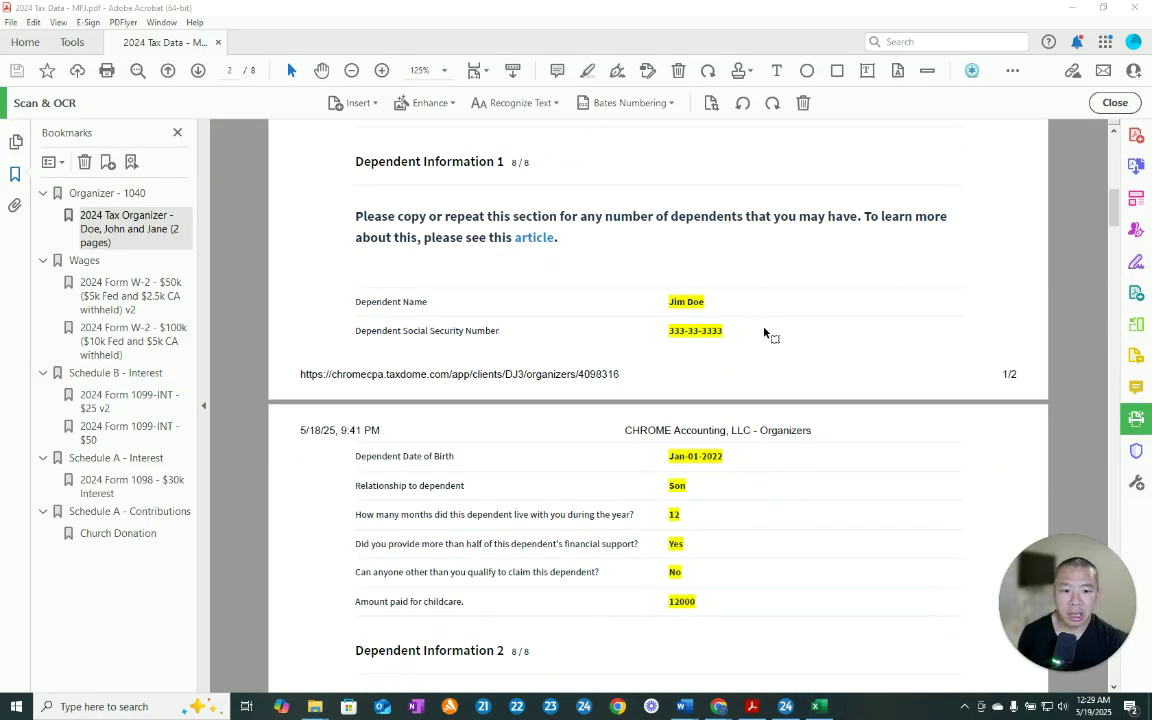
pyautogui.scroll(-1, 760, 340)
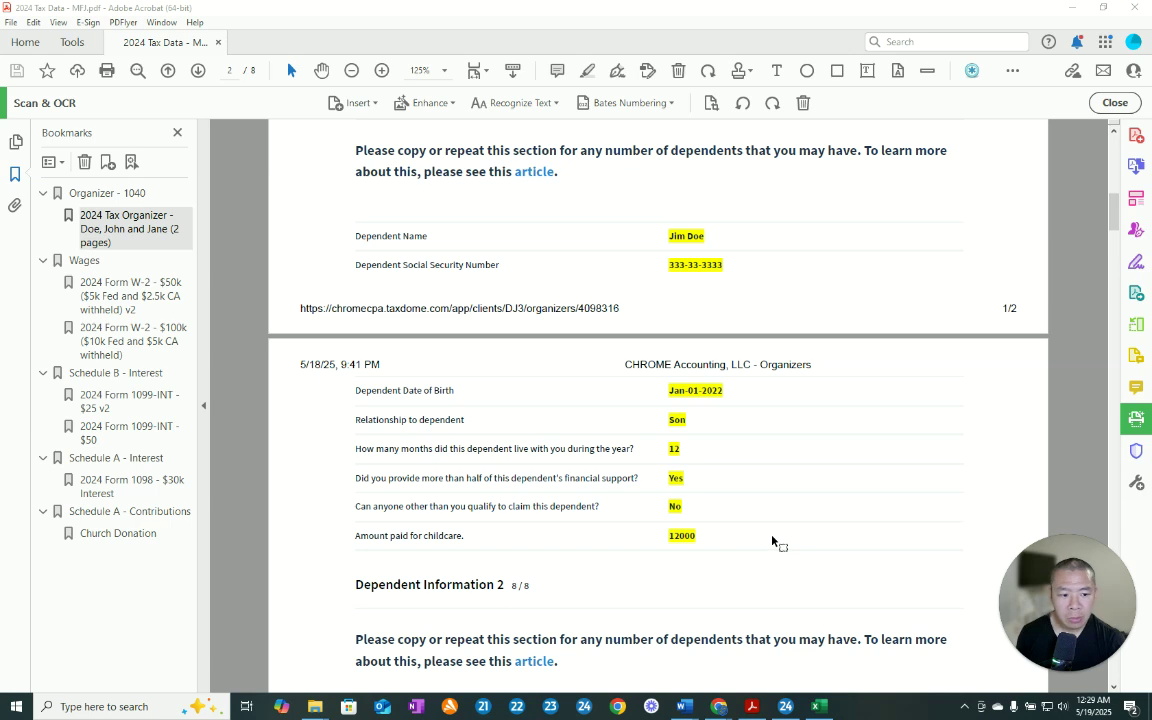
pyautogui.scroll(-8, 803, 510)
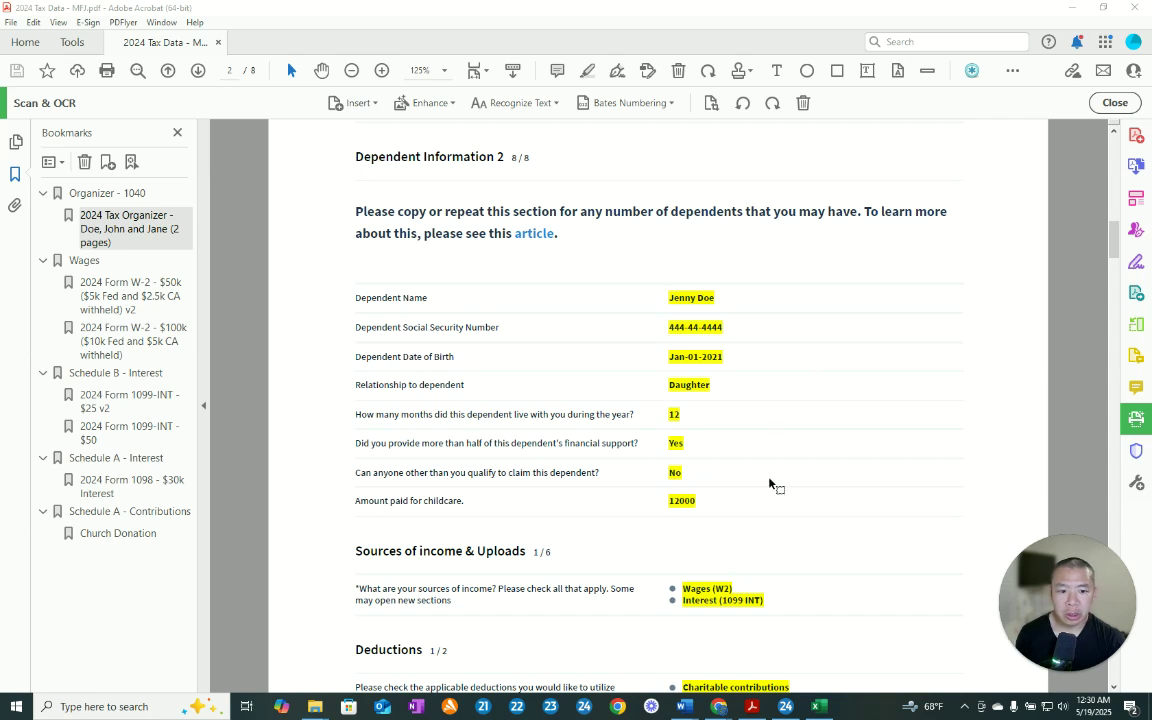
pyautogui.scroll(1, 743, 406)
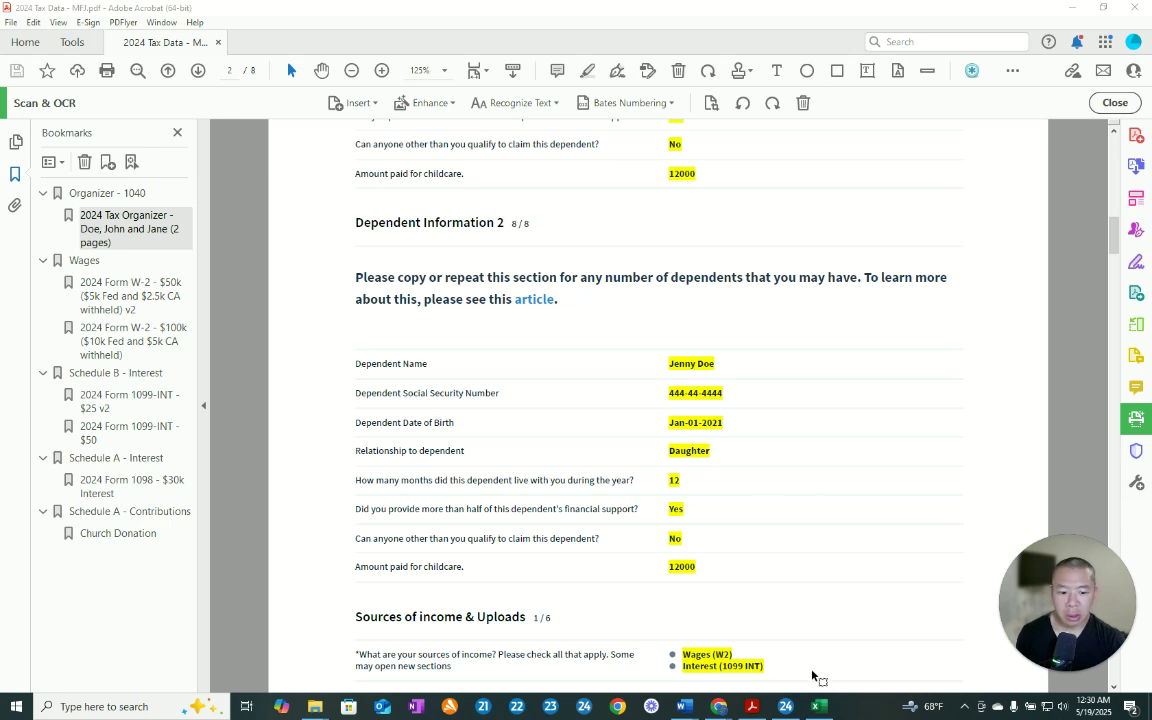
# Step: Switch to the Excel 1040 reconciliation workbook and set Dependents to 2 on the INDEX sheet
pyautogui.hotkey('alt', 'Tab')
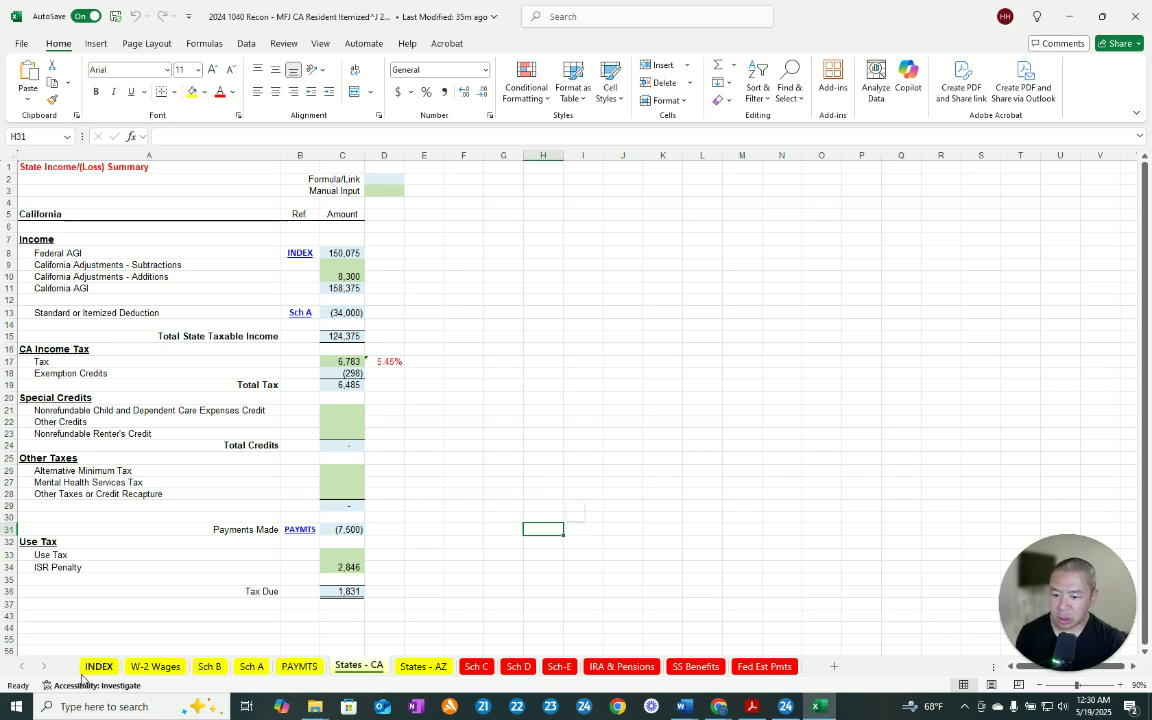
pyautogui.click(299, 253)
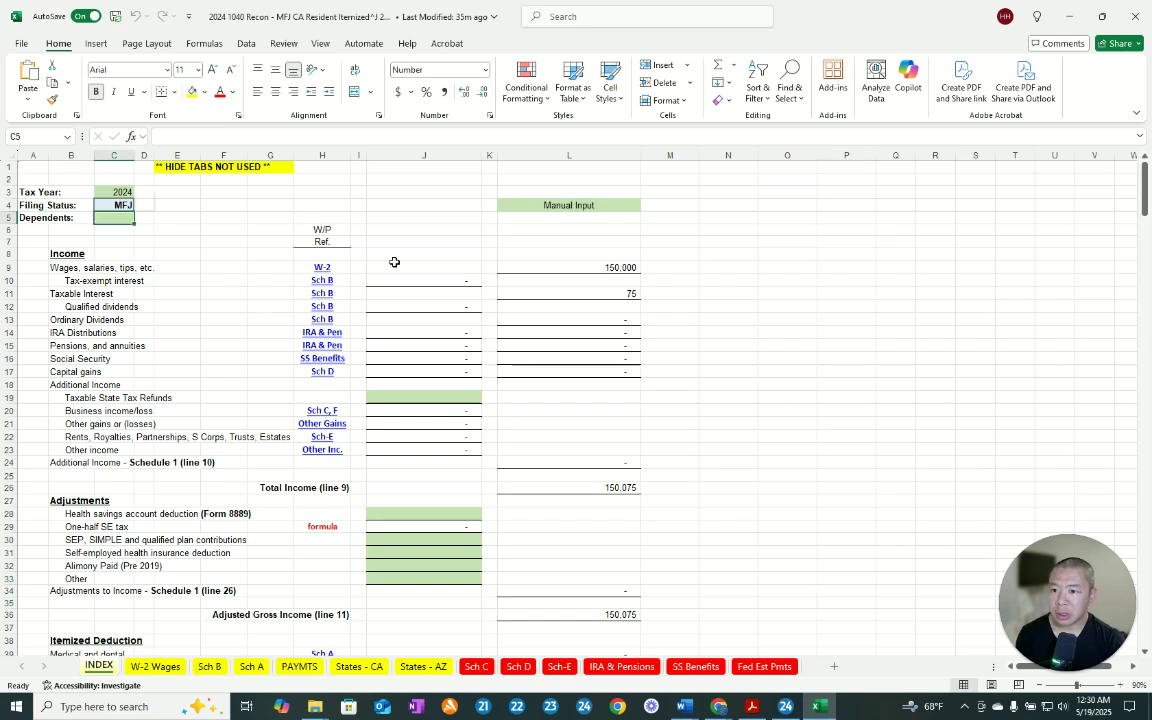
pyautogui.write('2')
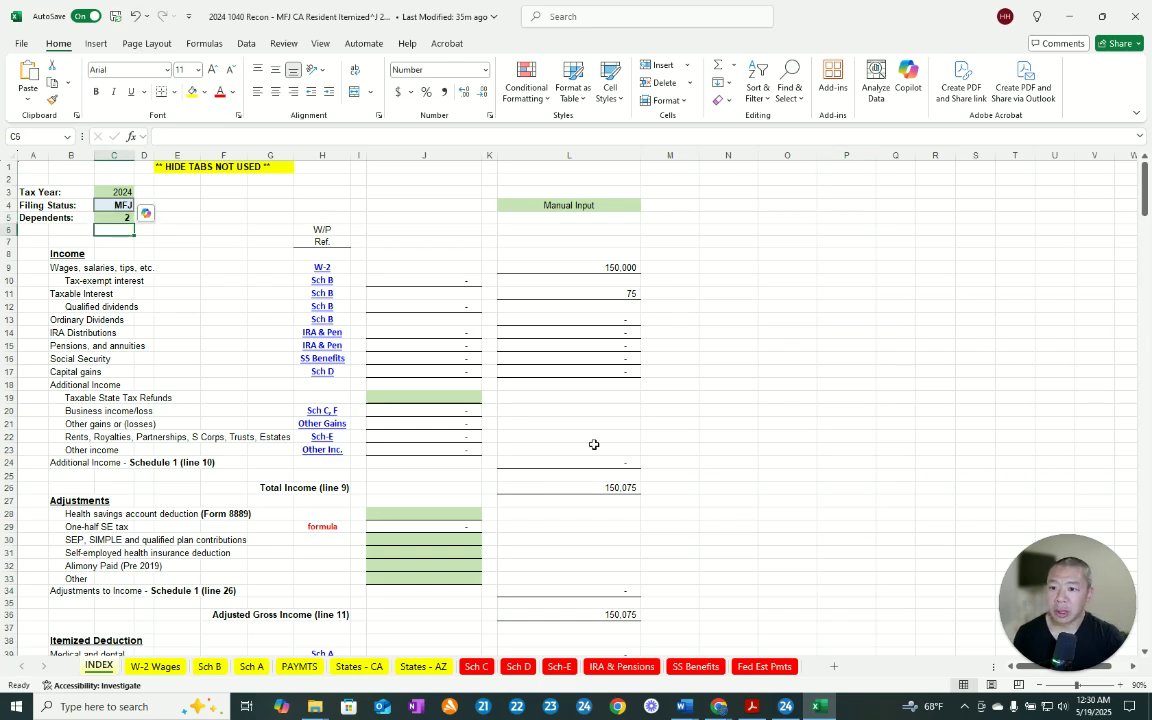
pyautogui.click(720, 463)
pyautogui.scroll(-6, 713, 487)
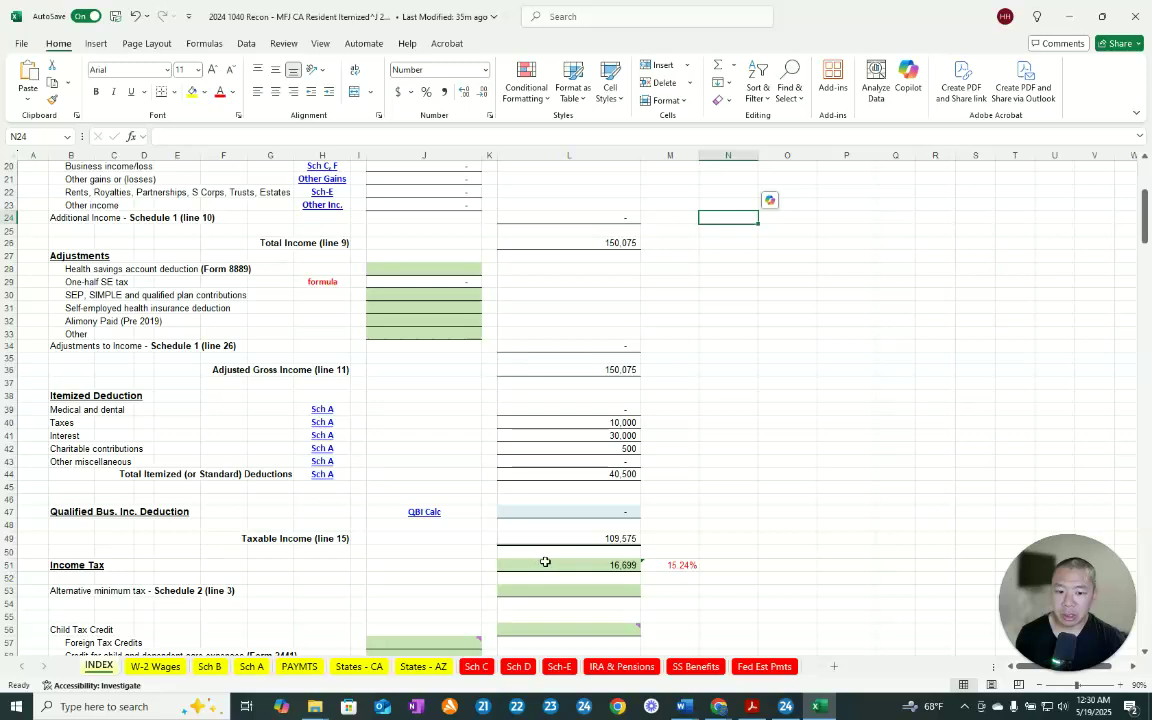
pyautogui.scroll(6, 712, 470)
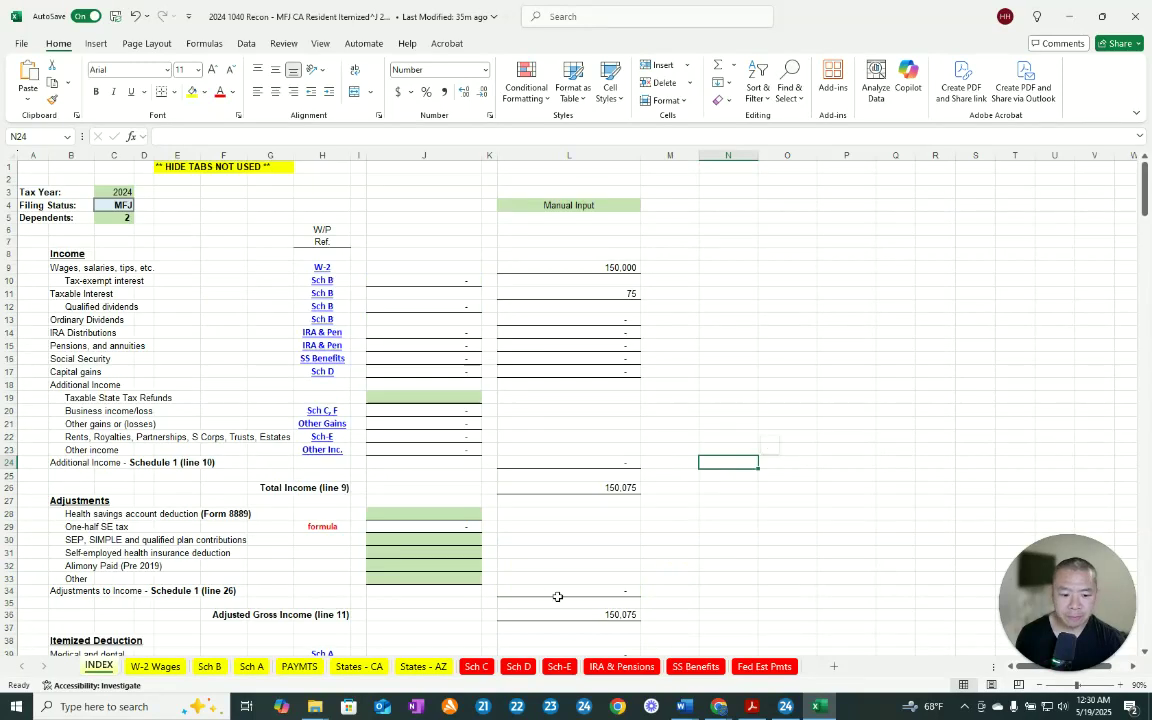
# Step: Switch to Drake, open a blank Dependents record in the return's data entry and enter the first dependent's first name
pyautogui.click(795, 708)
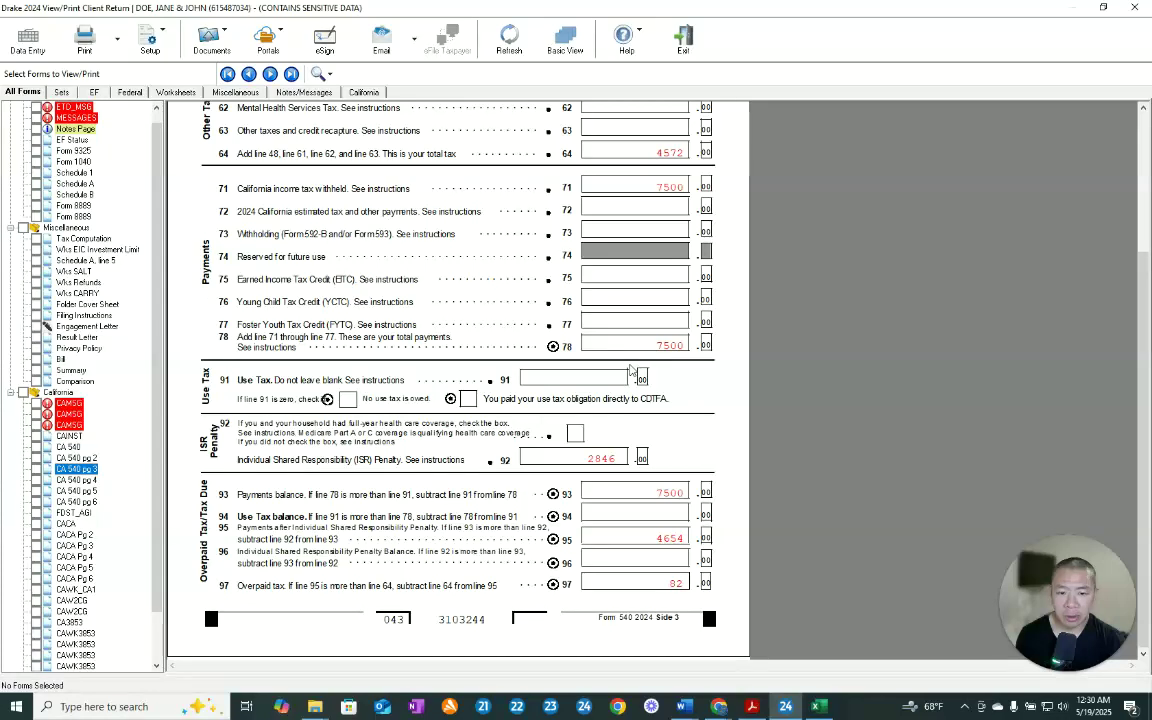
pyautogui.click(28, 40)
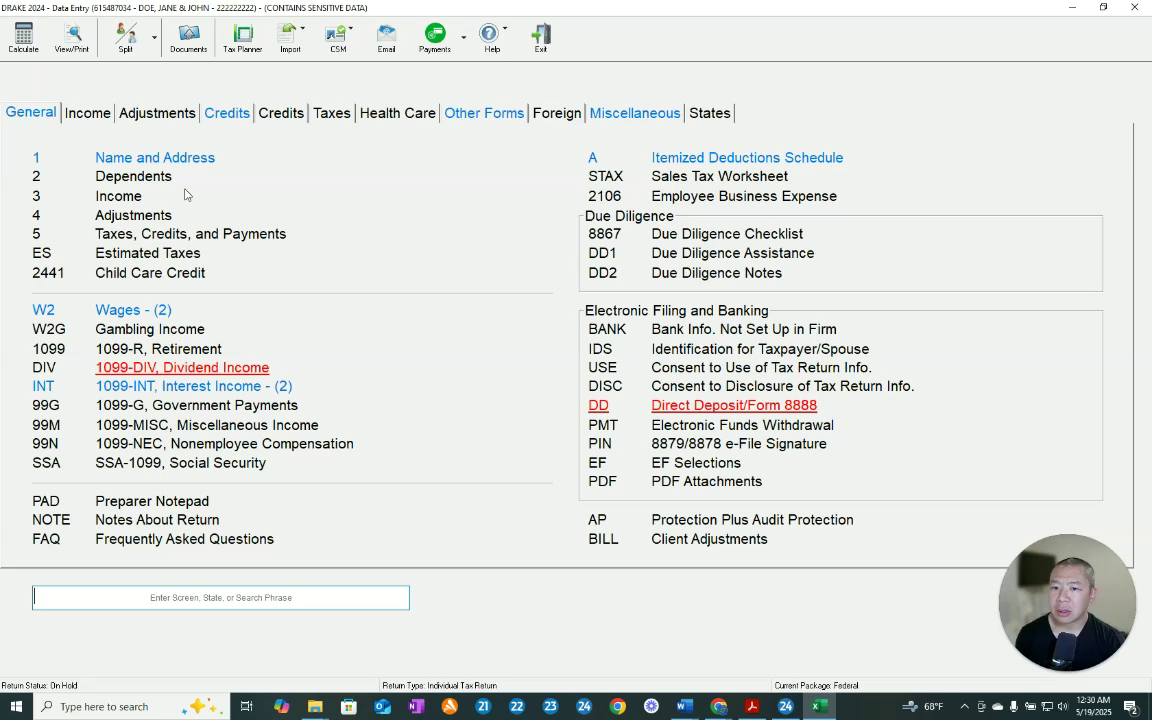
pyautogui.click(154, 178)
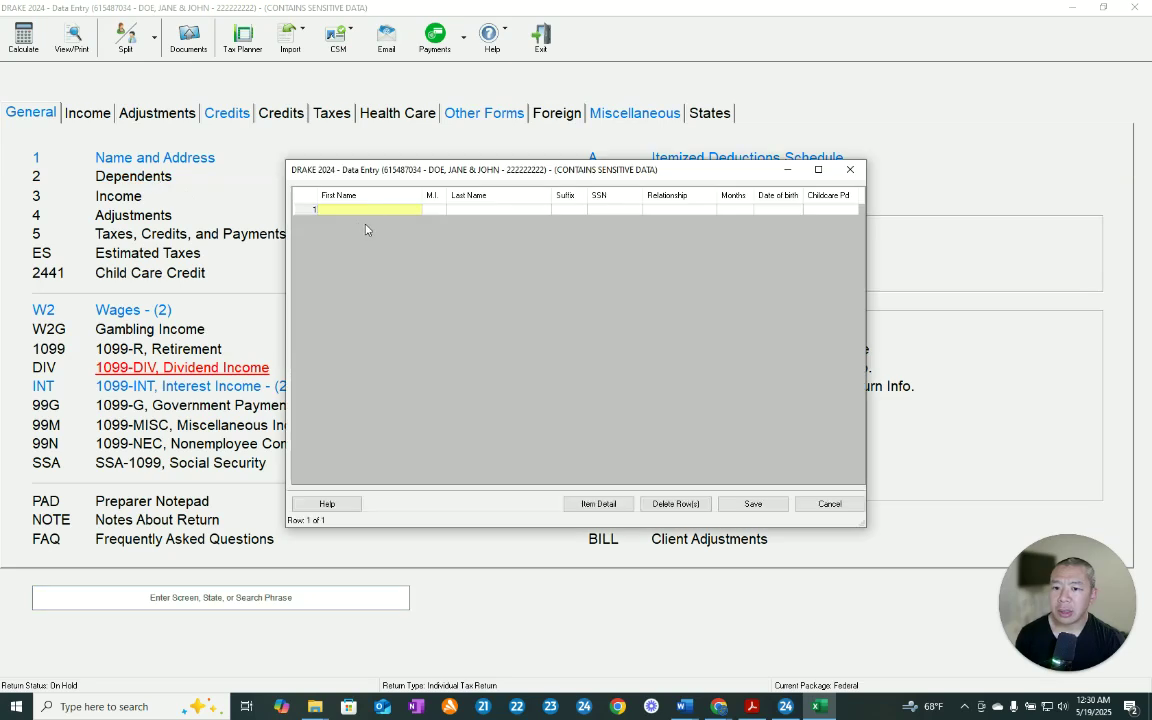
pyautogui.press('Escape')
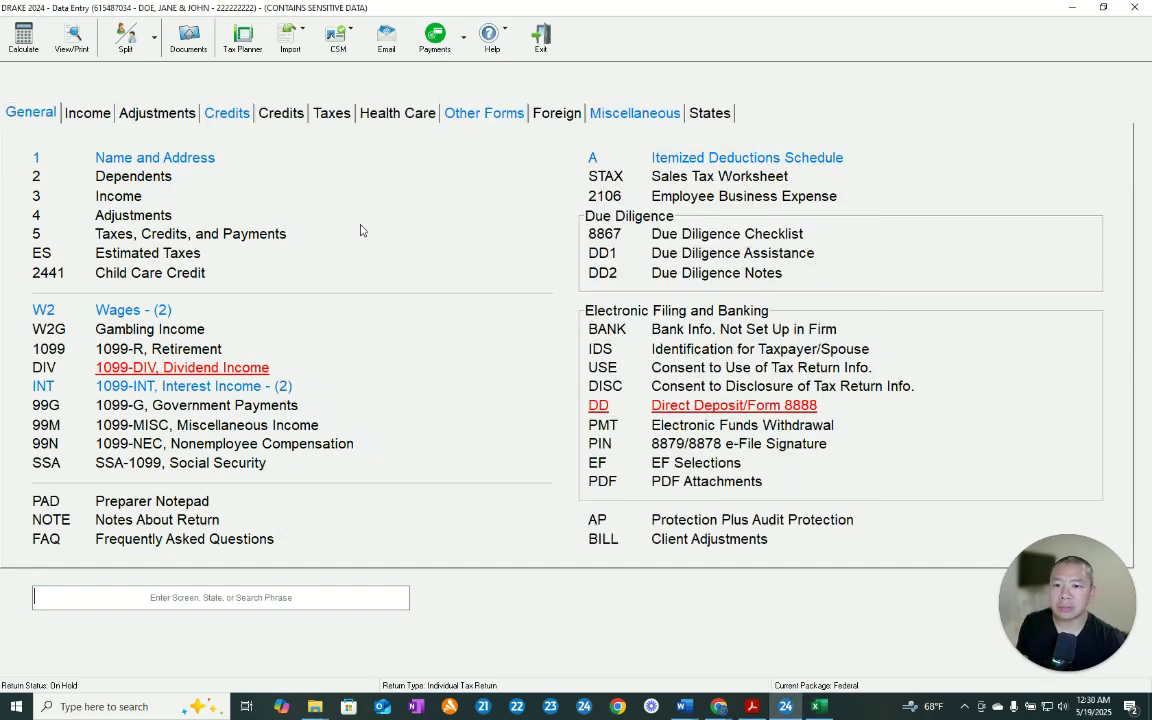
pyautogui.click(165, 177)
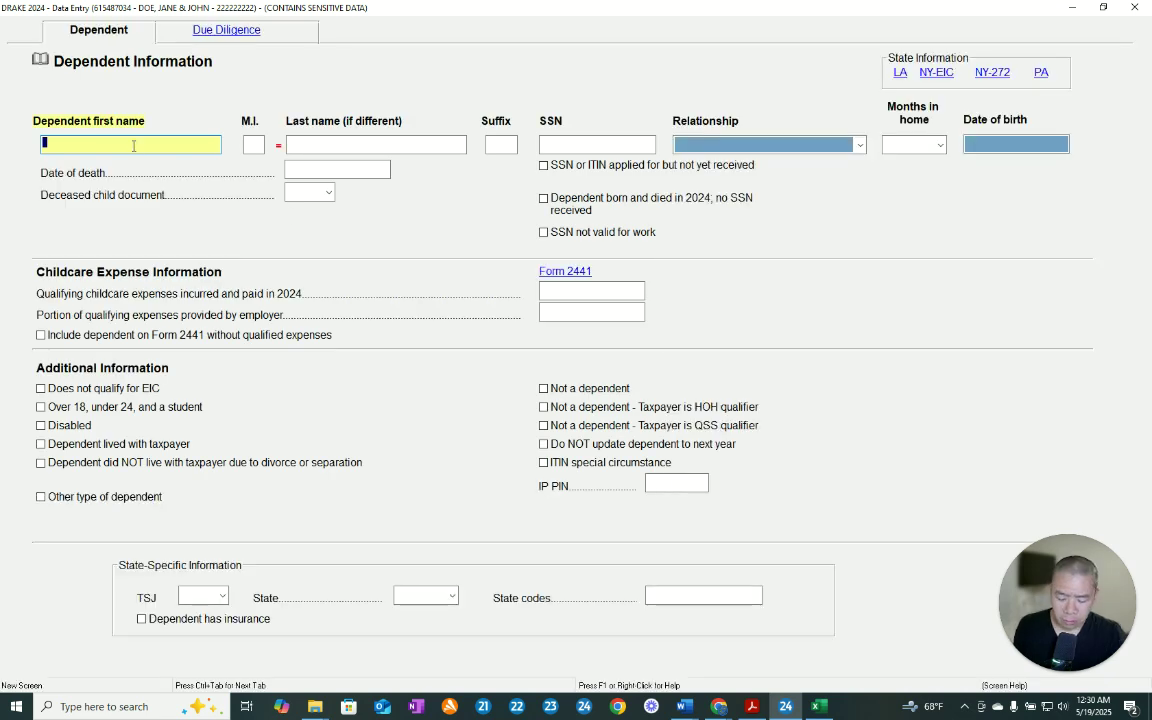
pyautogui.write('JIM')
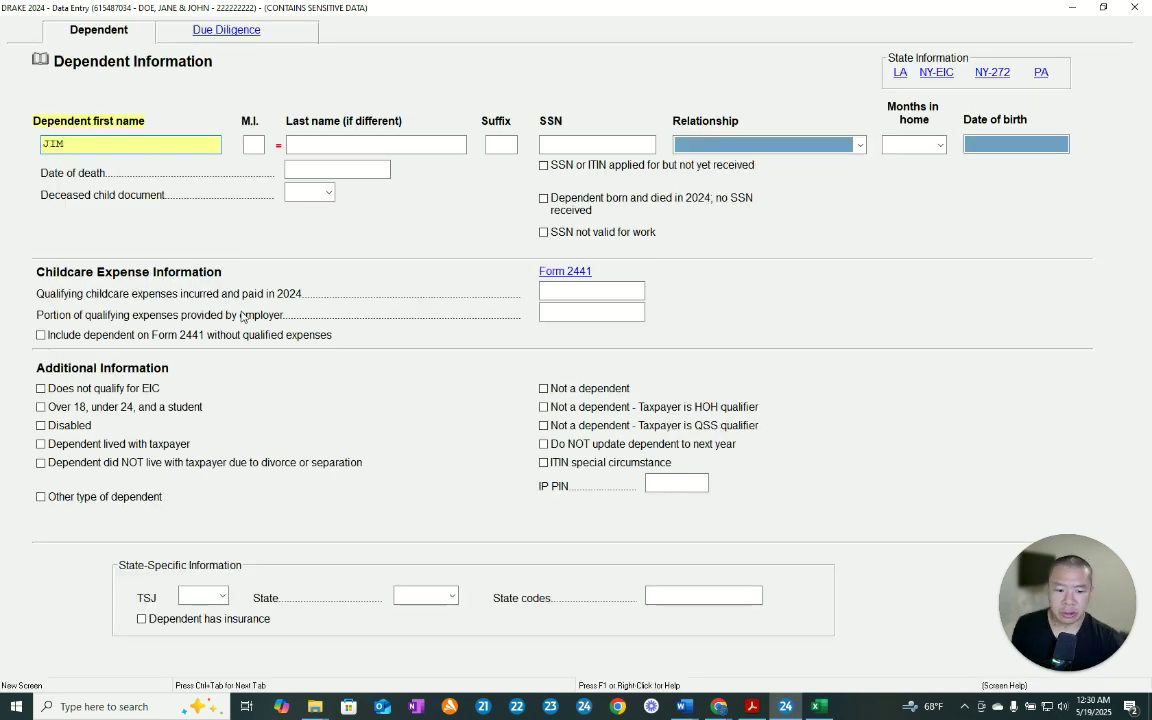
# Step: Check Dependent Information 1 in the organizer PDF and enter the first dependent's SSN and the relationship Son in Drake
pyautogui.click(752, 706)
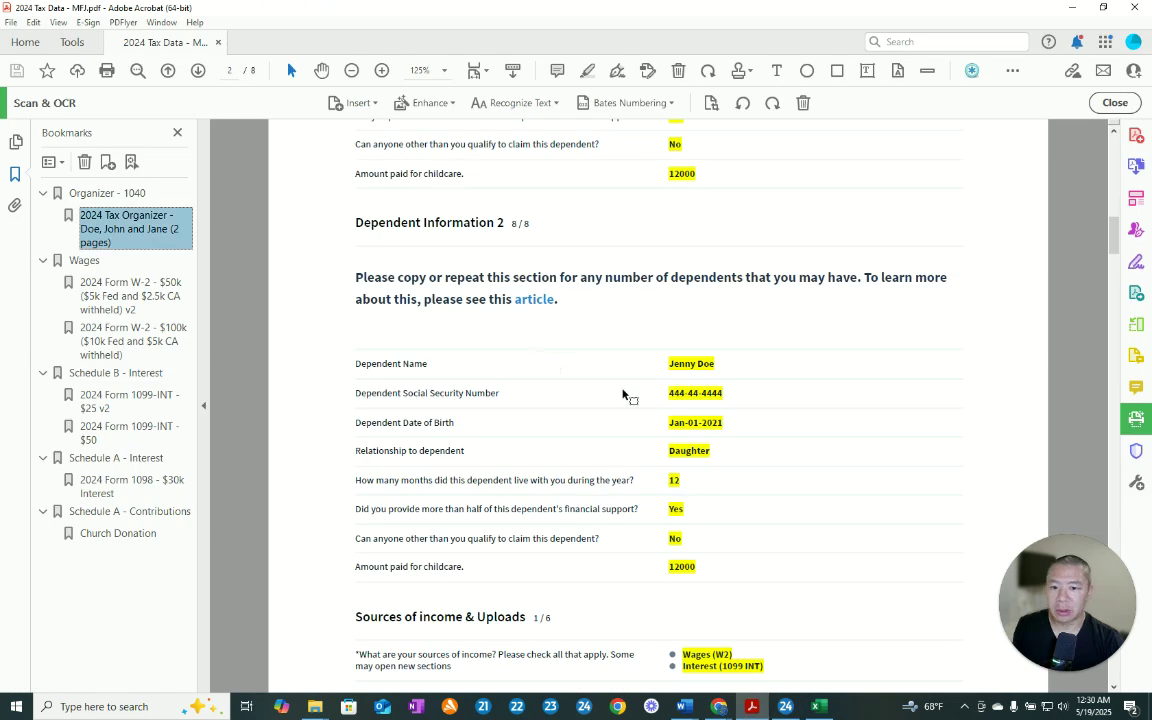
pyautogui.scroll(4, 625, 395)
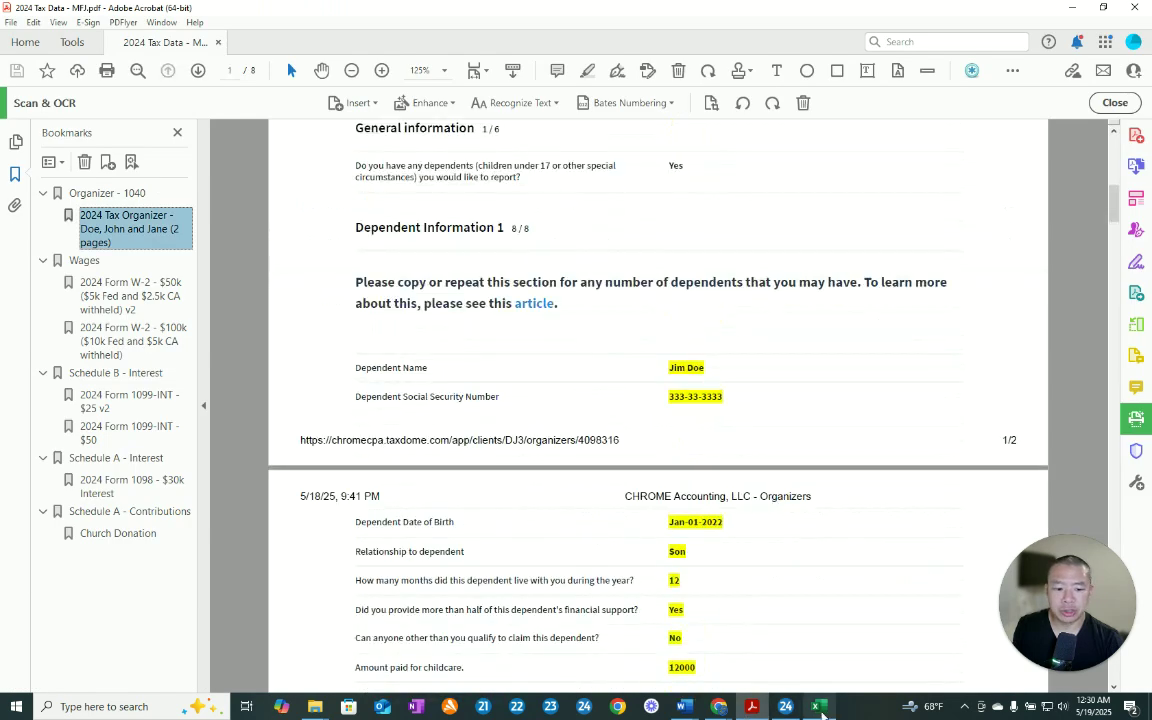
pyautogui.click(810, 592)
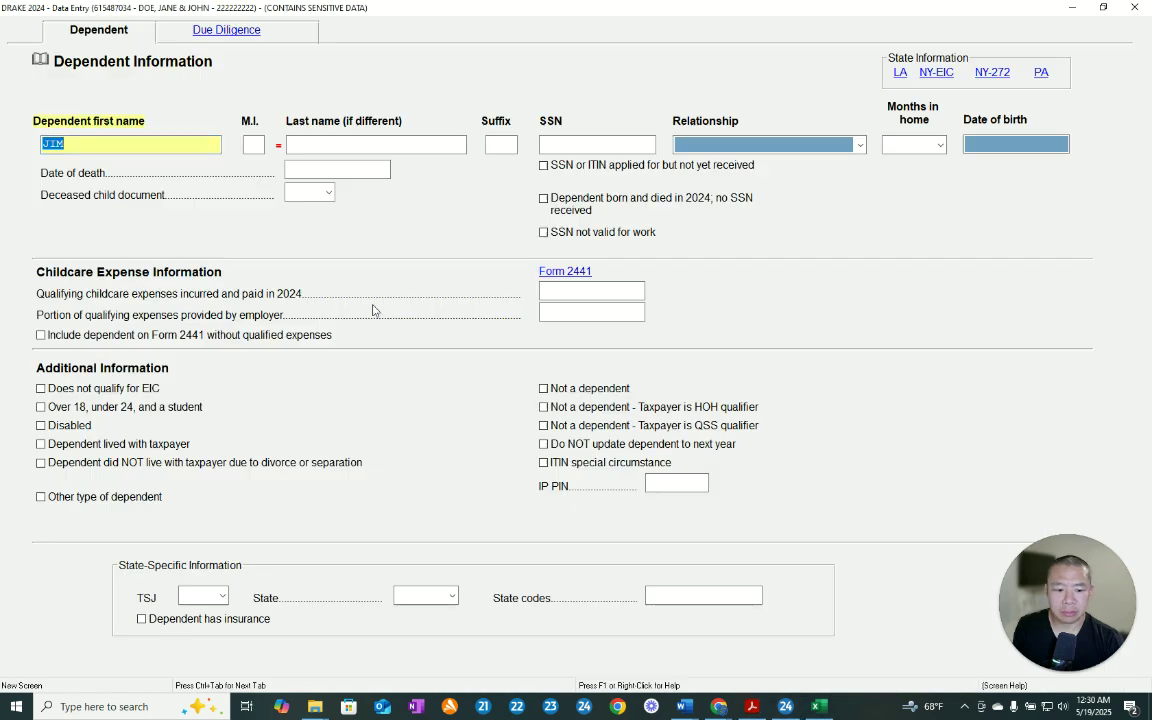
pyautogui.click(458, 146)
pyautogui.click(591, 148)
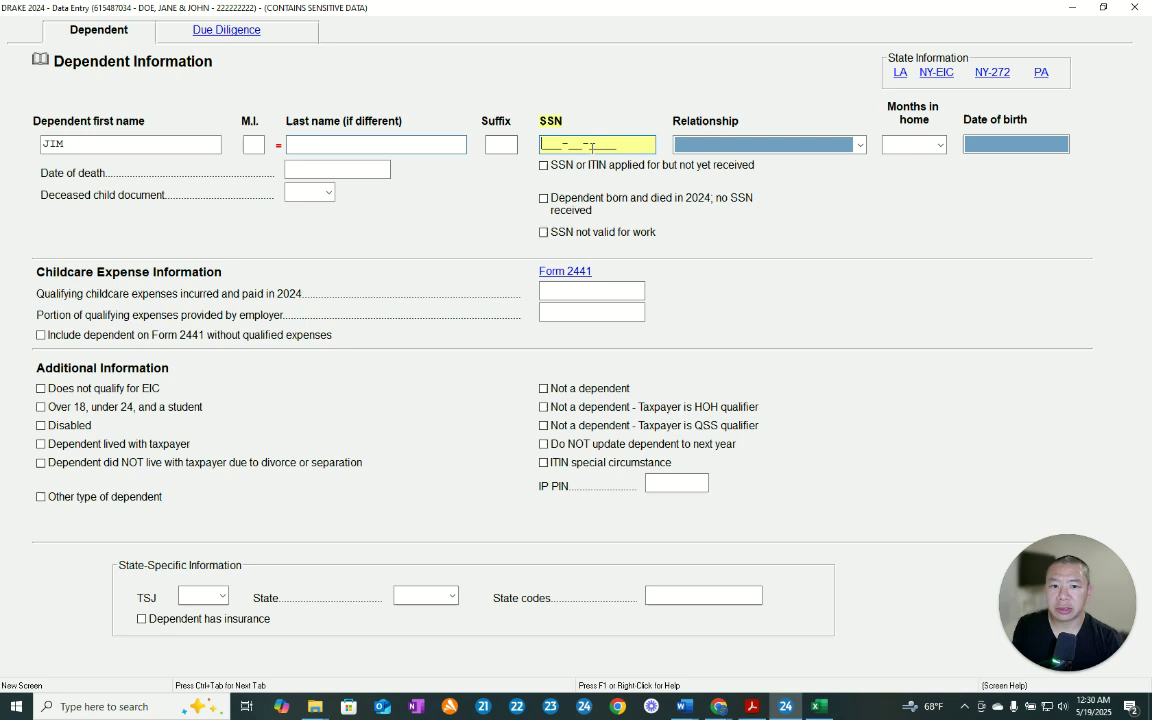
pyautogui.write('333-33-3333')
pyautogui.press('Tab')
pyautogui.write('son')
pyautogui.press('Tab')
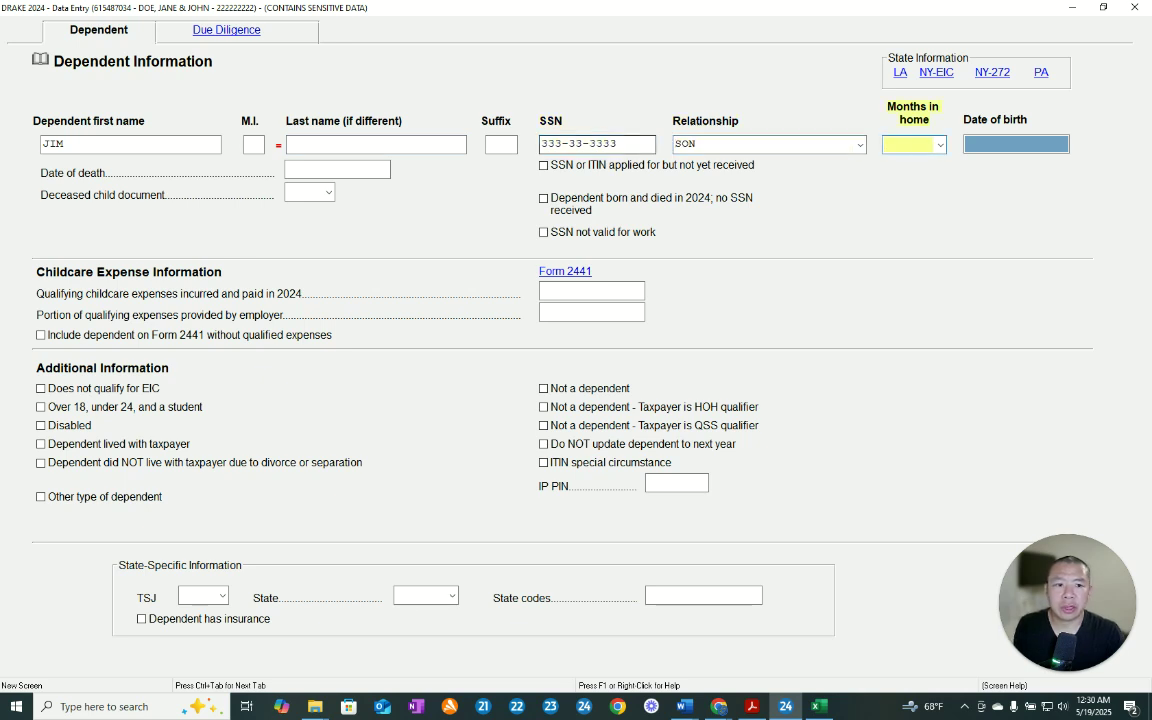
# Step: Set the first dependent's months in home to 12, date of birth and 12000 of childcare expenses, and start another dependent record
pyautogui.write('12')
pyautogui.press('Tab')
pyautogui.write('01-0')
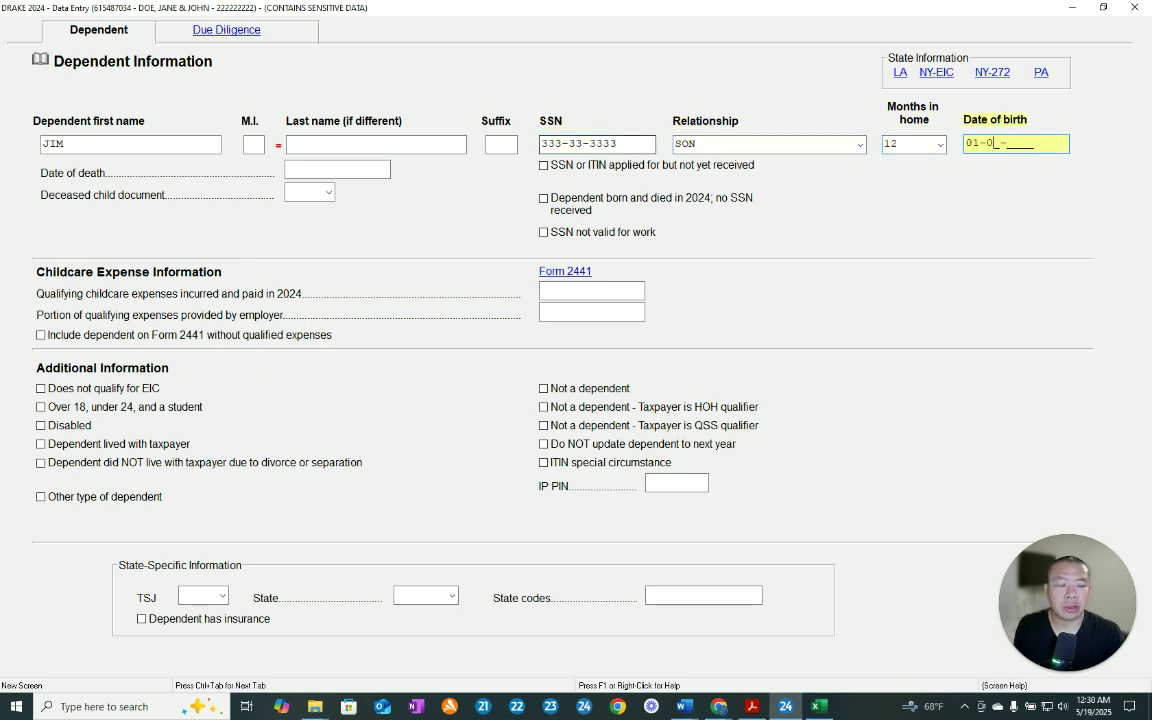
pyautogui.write('1-2022')
pyautogui.click(578, 288)
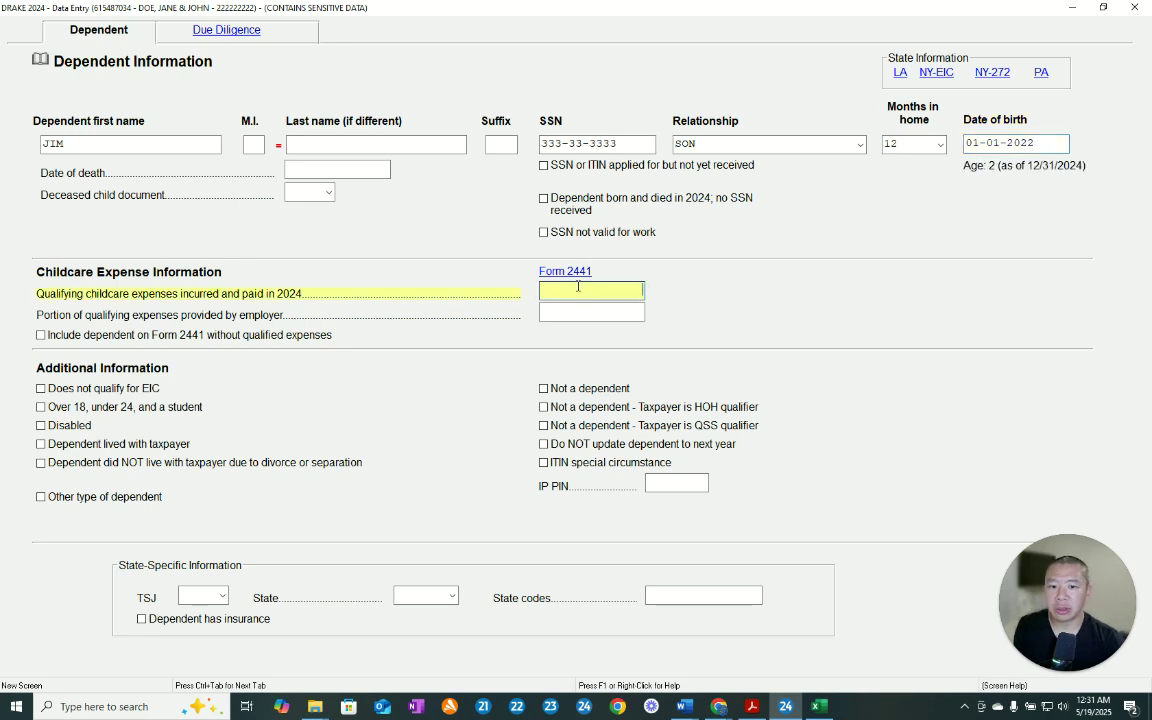
pyautogui.write('12000')
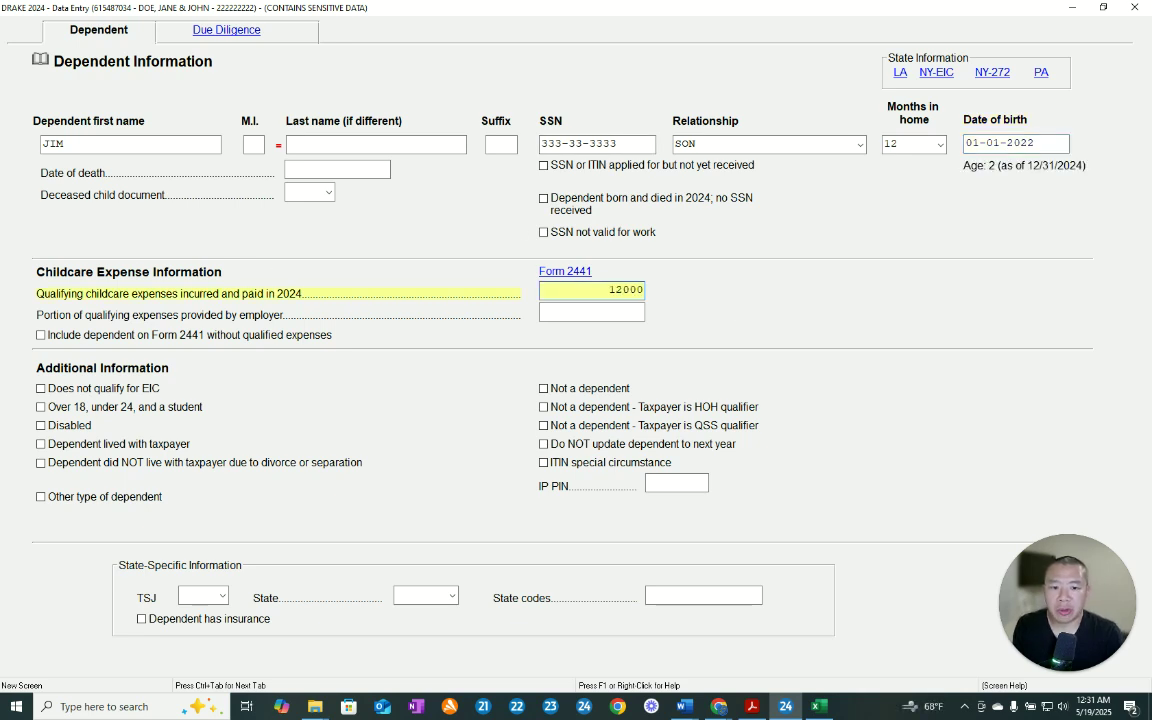
pyautogui.press('Tab')
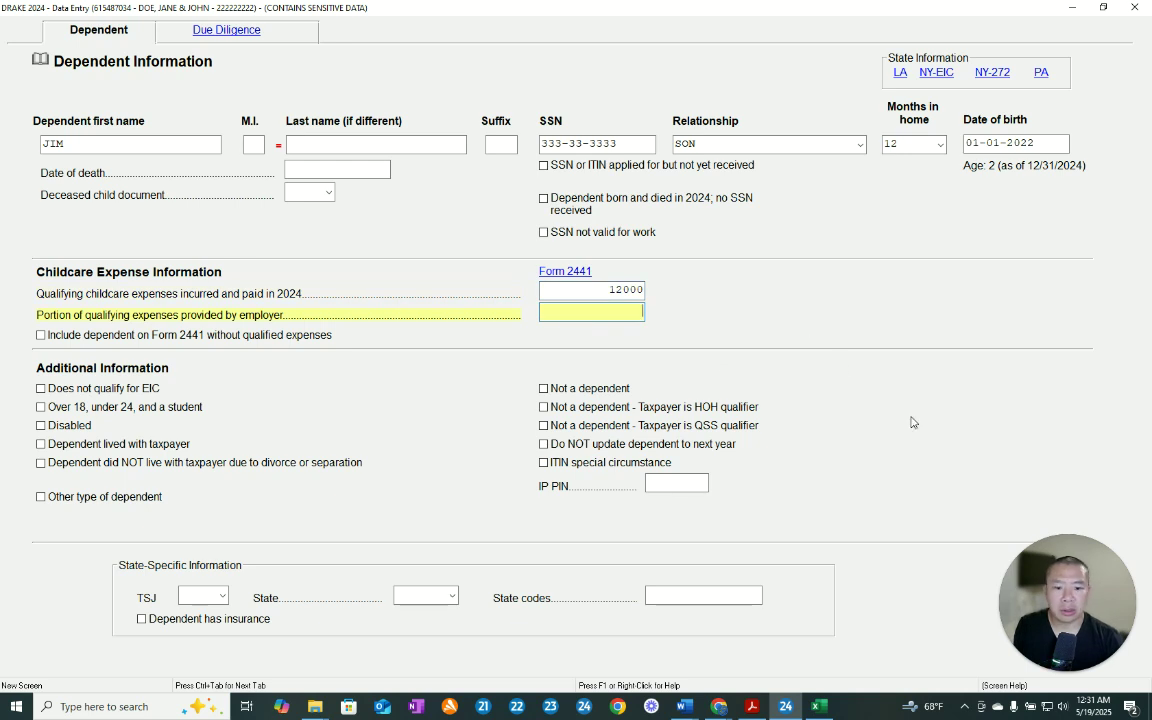
pyautogui.press('pagedown')
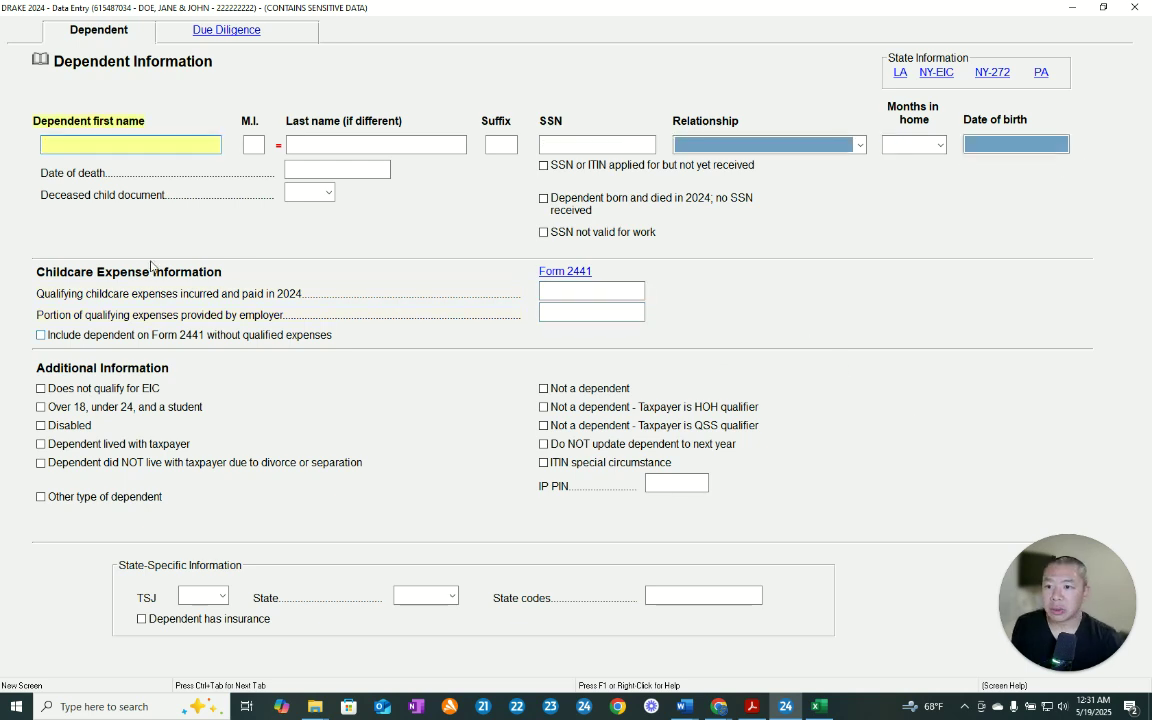
# Step: Enter the second dependent's first name and SSN, with relationship Daughter and 12 months in home
pyautogui.press('Tab')
pyautogui.press('Tab')
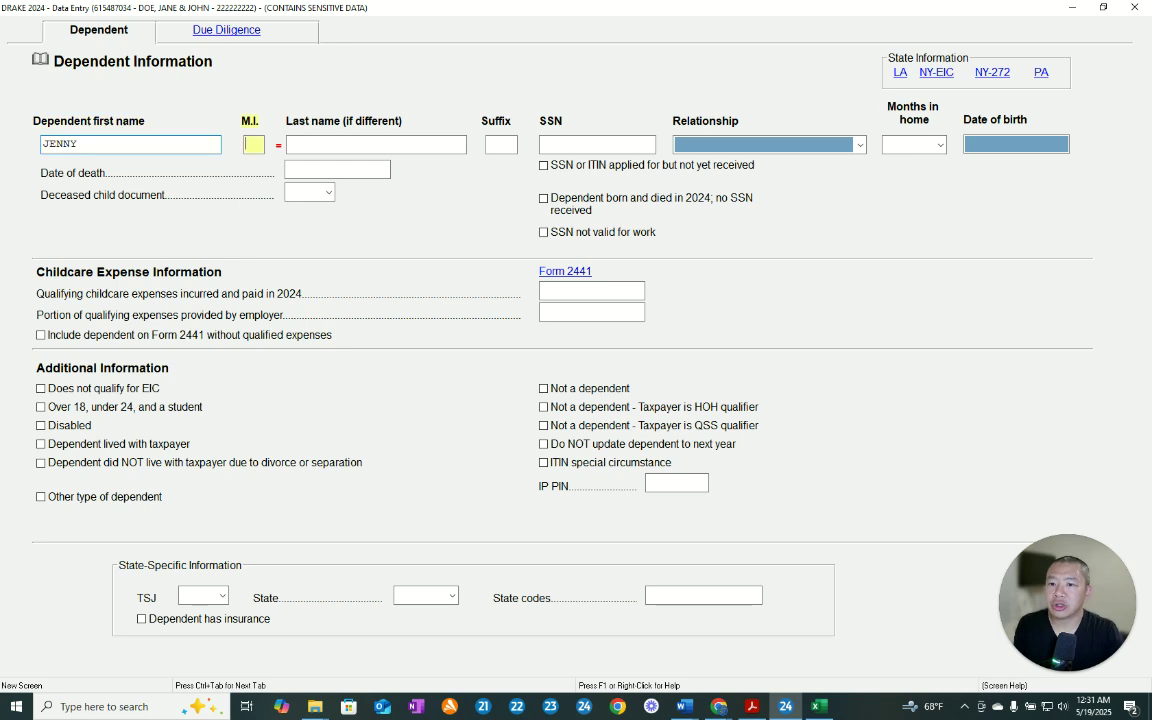
pyautogui.press('Tab')
pyautogui.press('Tab')
pyautogui.write('444-44-4444')
pyautogui.press('Tab')
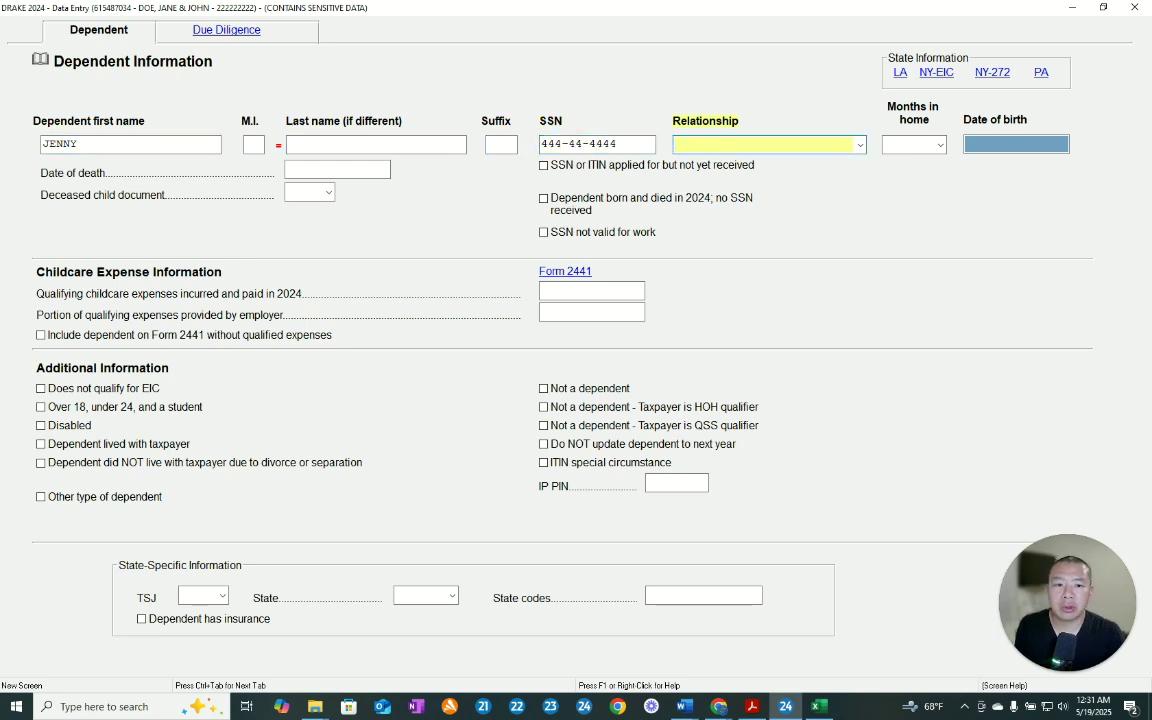
pyautogui.write('d')
pyautogui.press('Tab')
pyautogui.press('Tab')
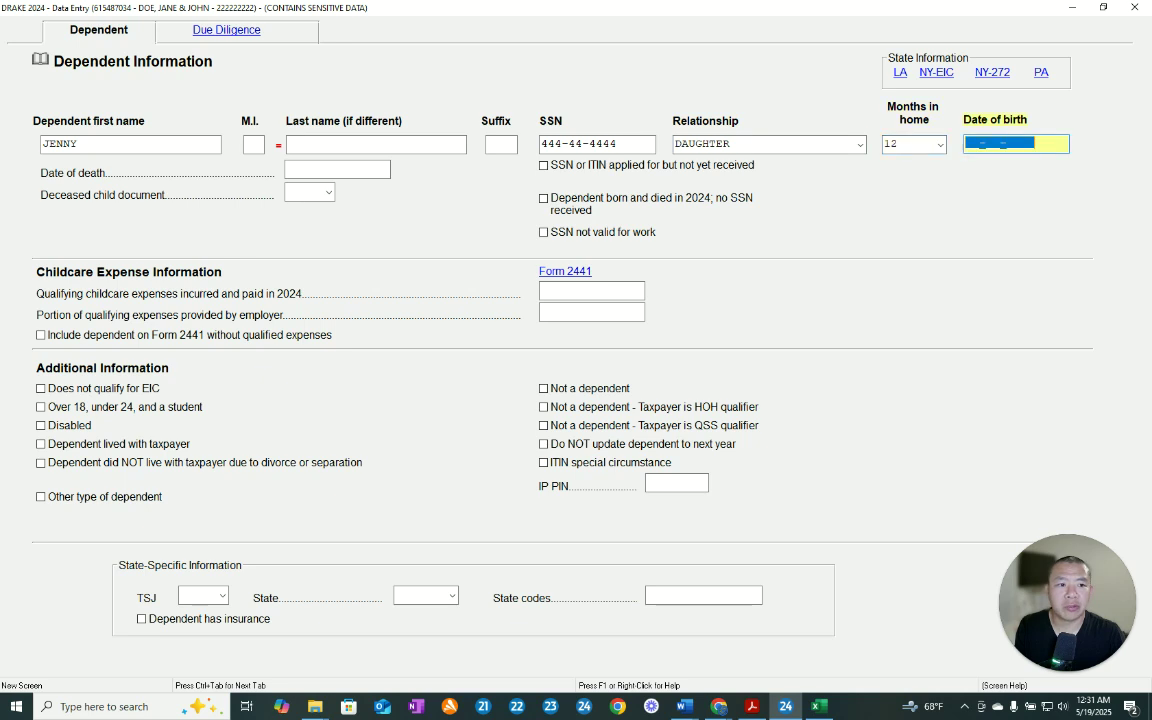
# Step: Enter the second dependent's date of birth and 12000 of qualifying childcare expenses, and save the dependents list
pyautogui.write('0101')
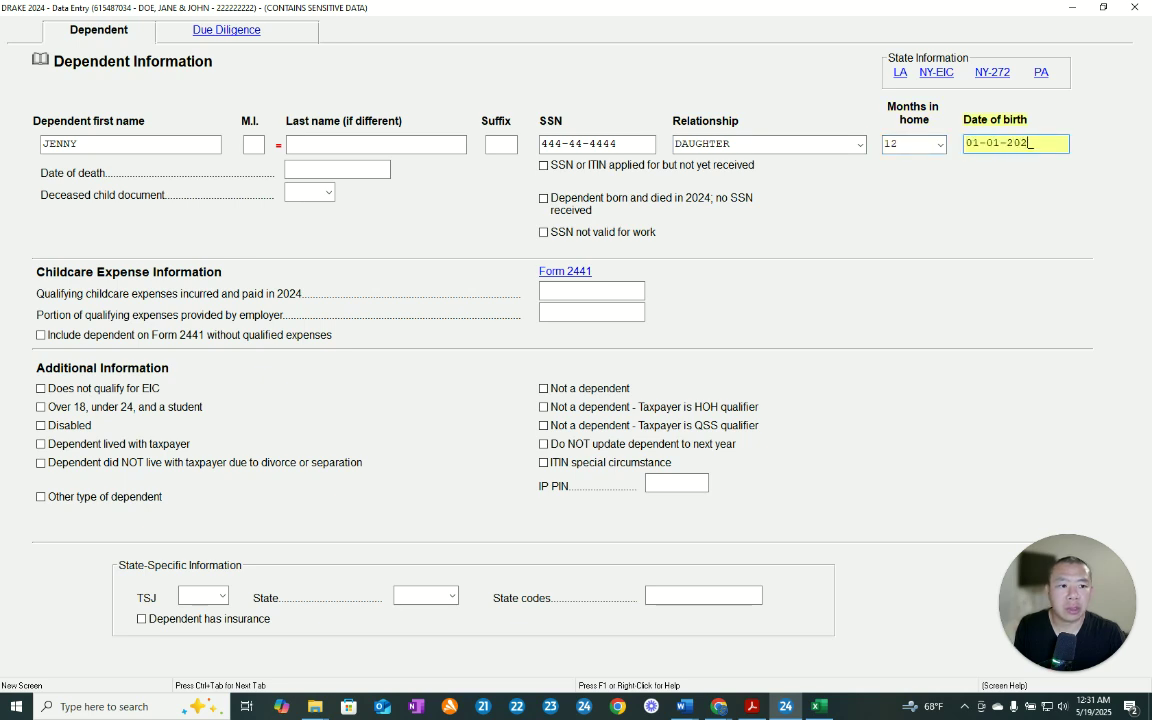
pyautogui.click(620, 288)
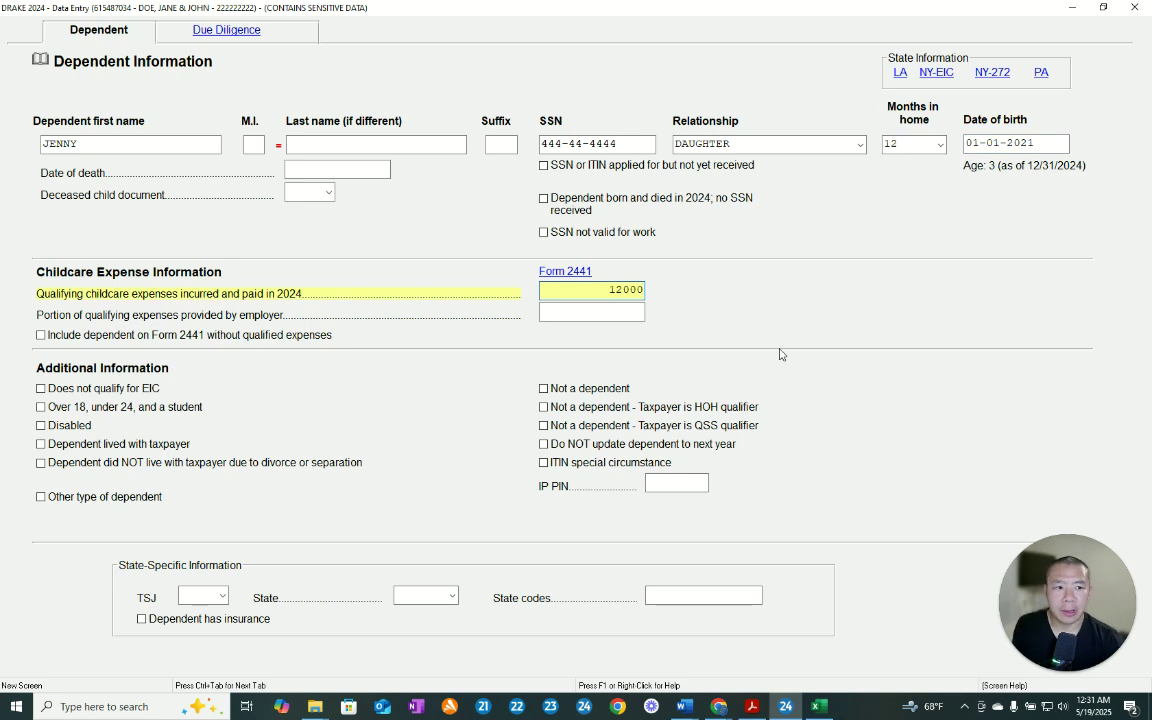
pyautogui.click(1133, 13)
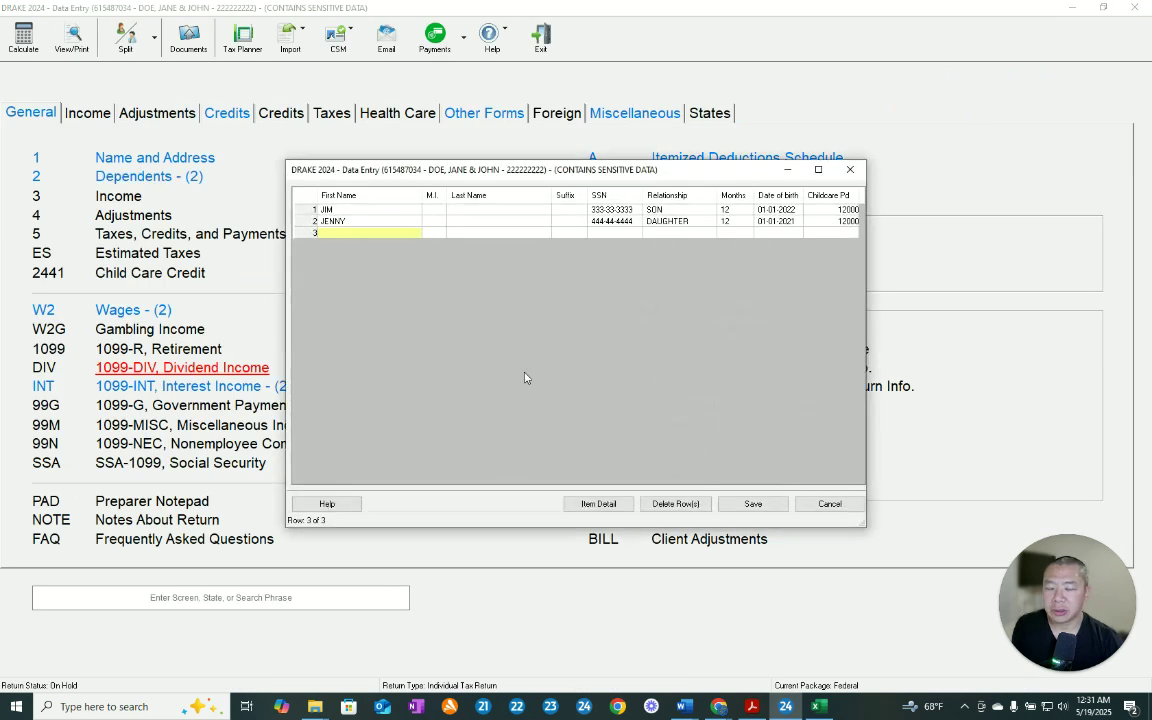
pyautogui.click(775, 508)
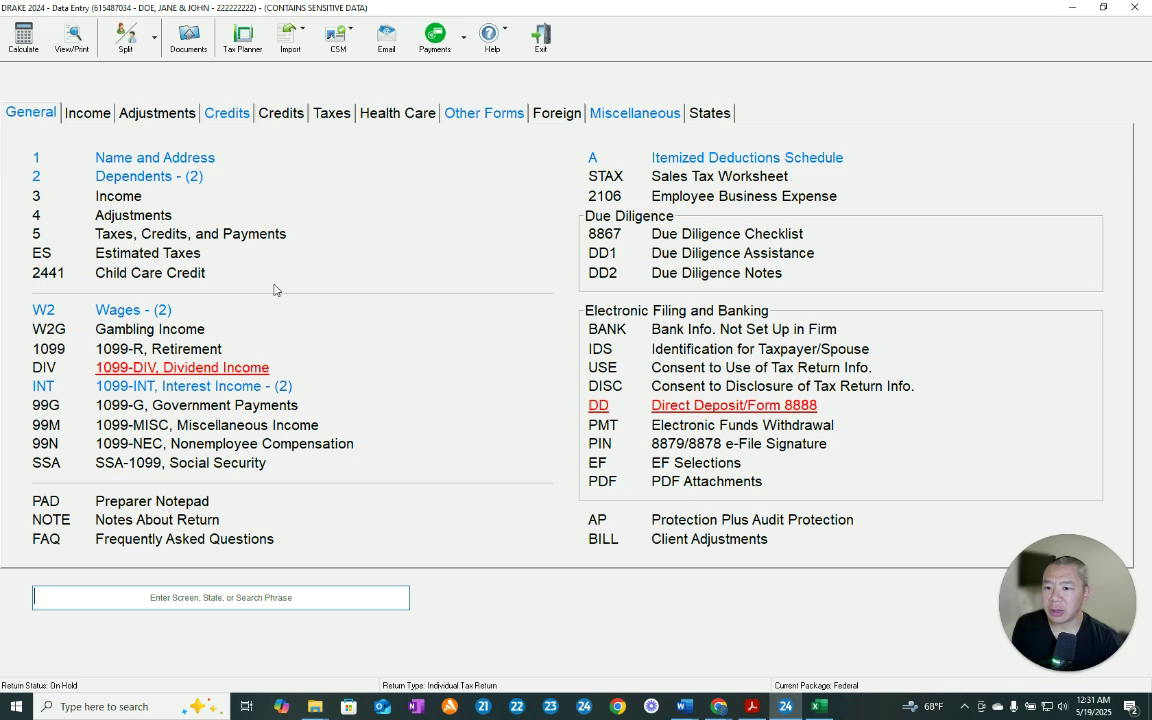
# Step: Open the Child Care Credit screen and enter the first care provider's EIN to fill in ABC Company LLC's details
pyautogui.click(180, 275)
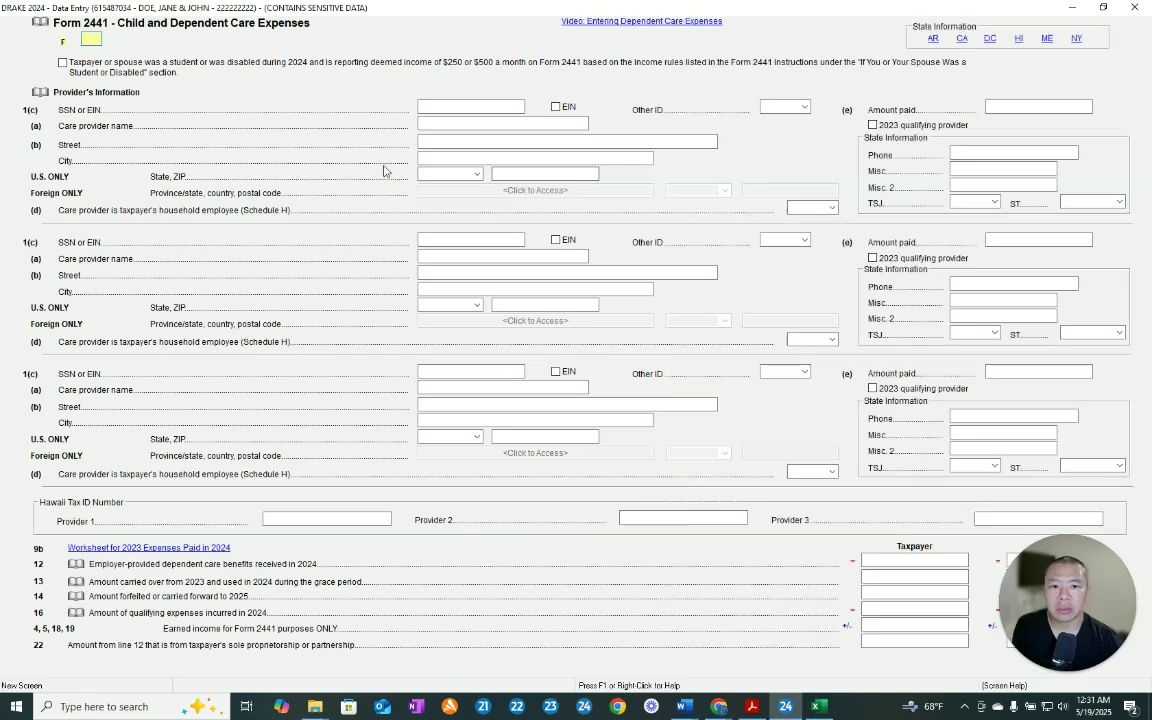
pyautogui.click(428, 106)
pyautogui.write('999999999')
pyautogui.press('Tab')
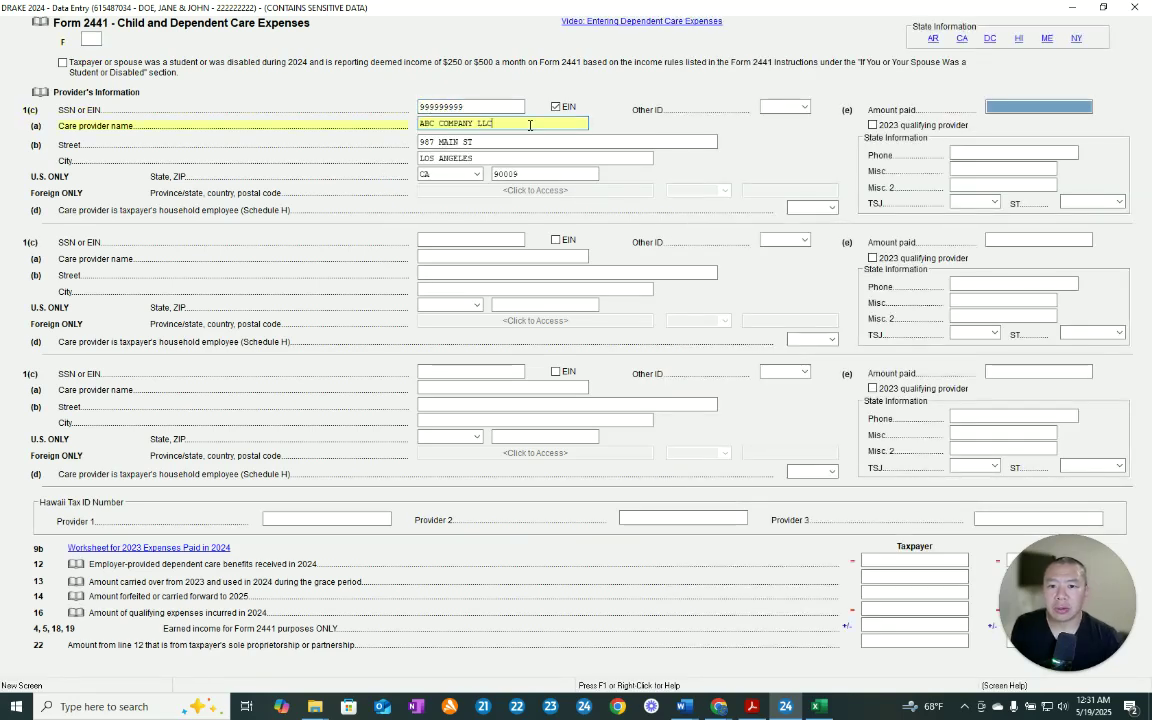
# Step: Set the provider's amount paid to 24000, mark it as not the taxpayer's household employee, and save and close Form 2441
pyautogui.click(1003, 109)
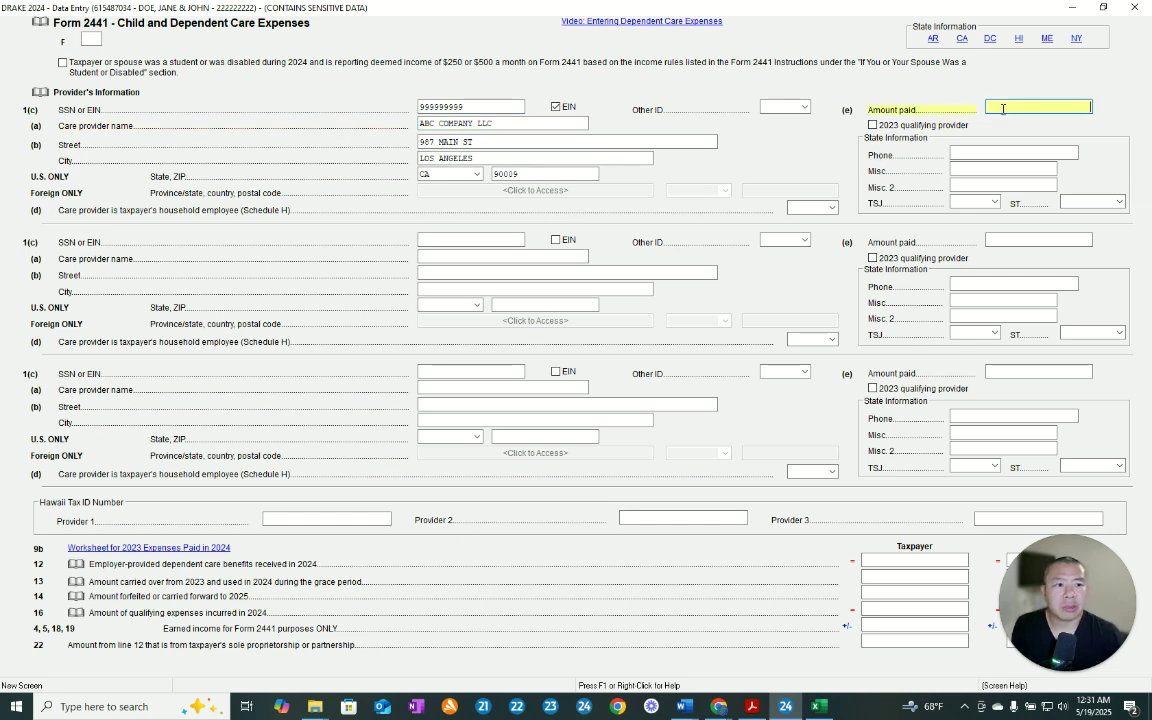
pyautogui.write('24000')
pyautogui.click(829, 209)
pyautogui.click(795, 241)
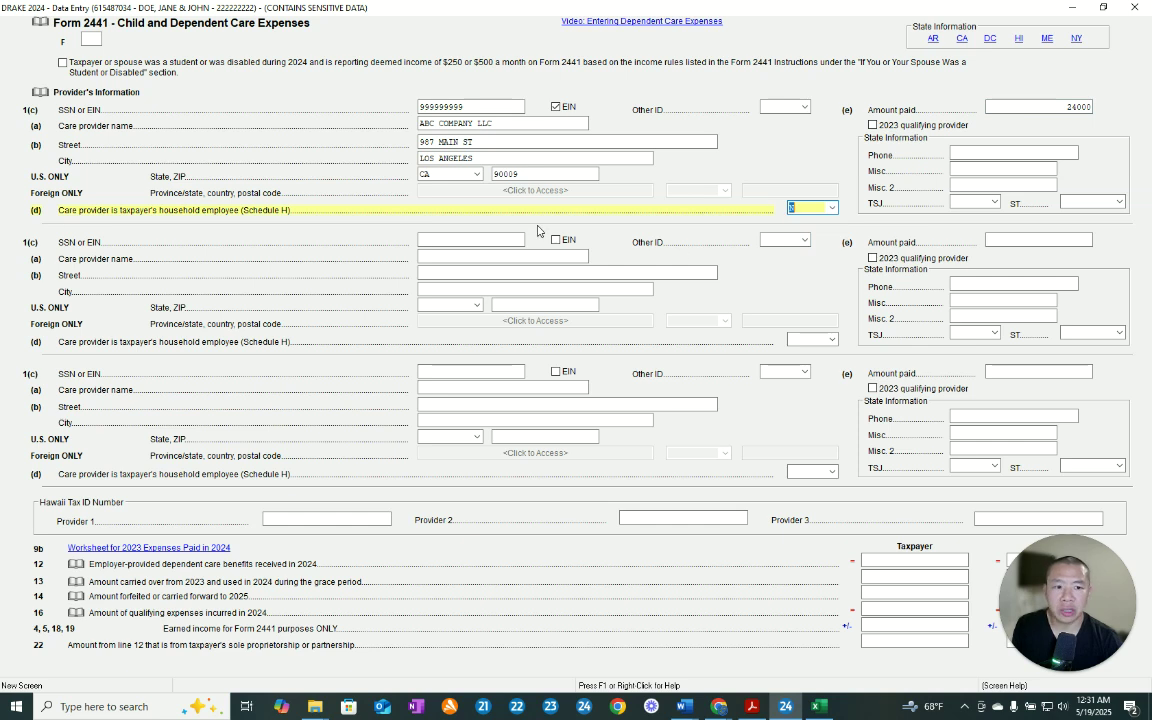
pyautogui.click(1136, 10)
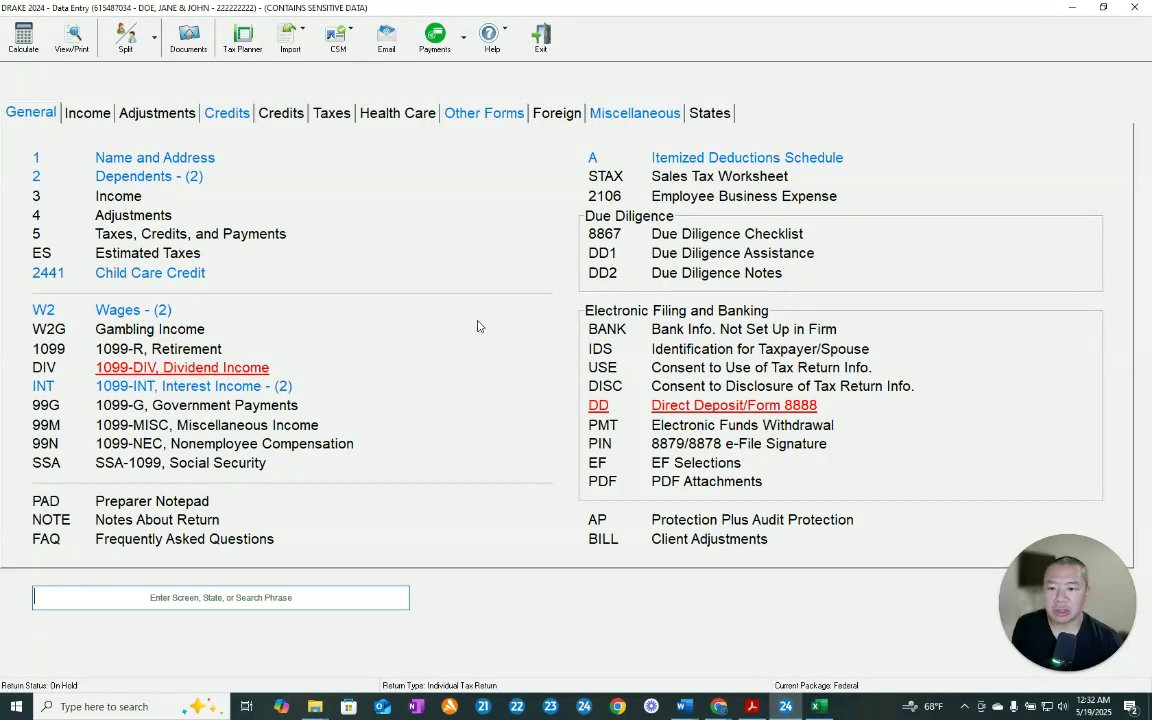
# Step: Open the return's forms for viewing and examine Form 1040's dependents, income, tax, credits and refund lines
pyautogui.click(79, 50)
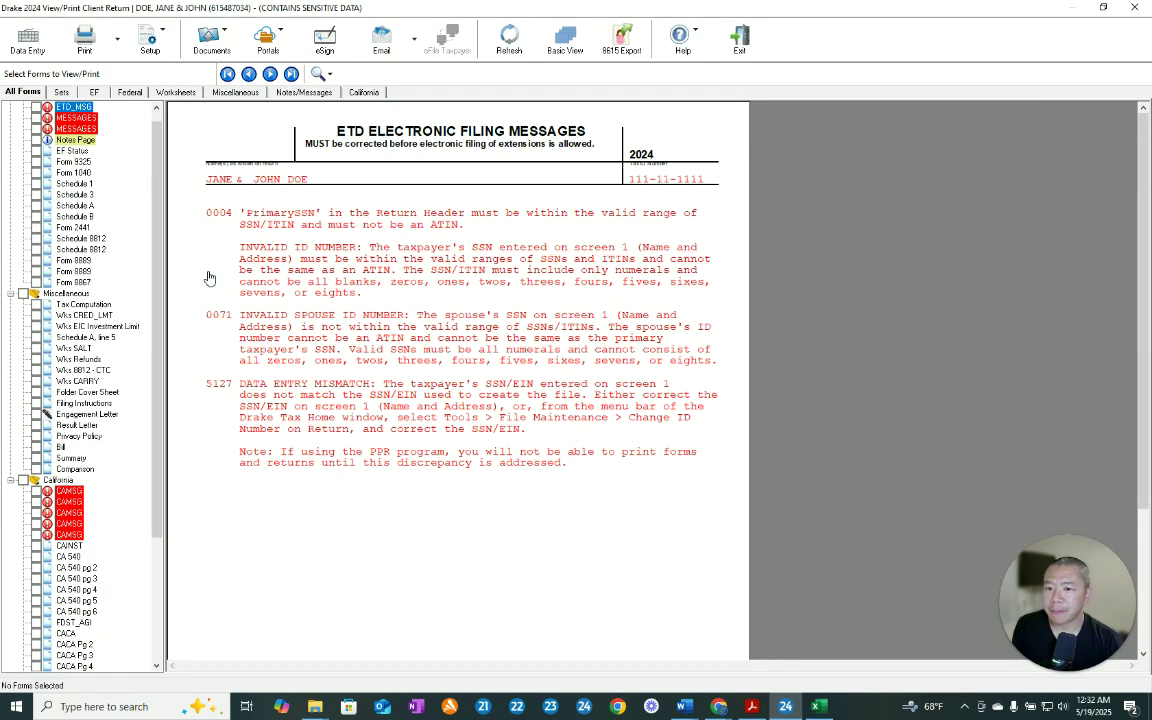
pyautogui.click(74, 173)
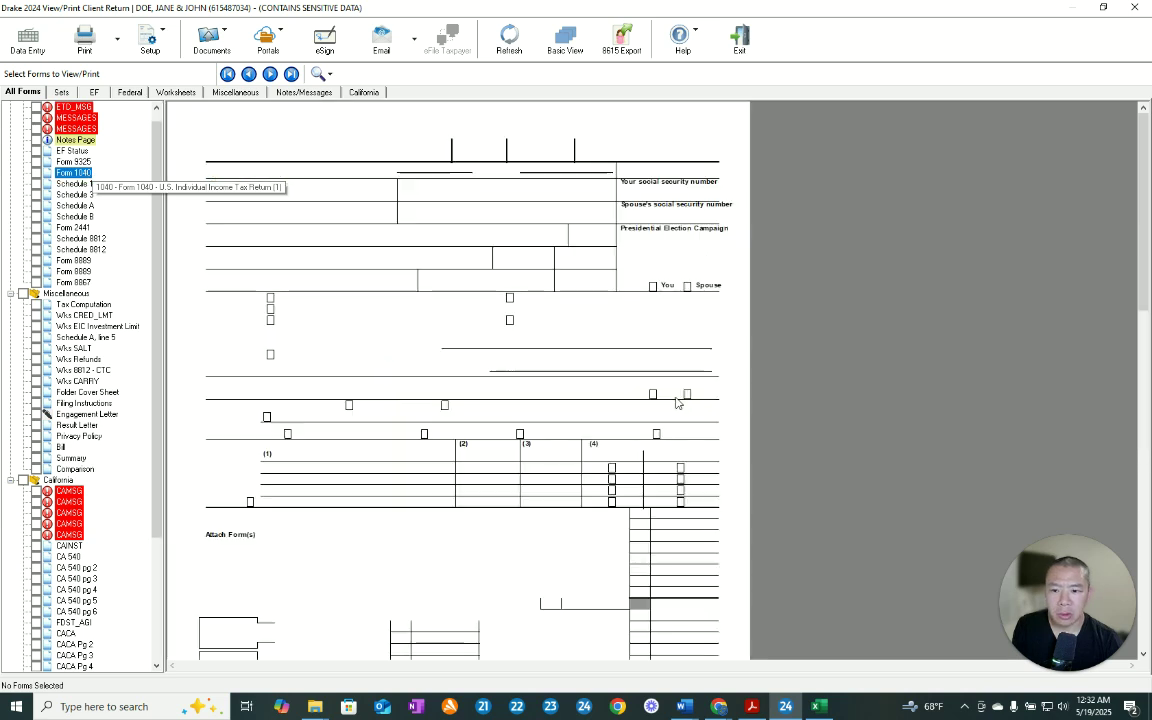
pyautogui.scroll(-3, 720, 384)
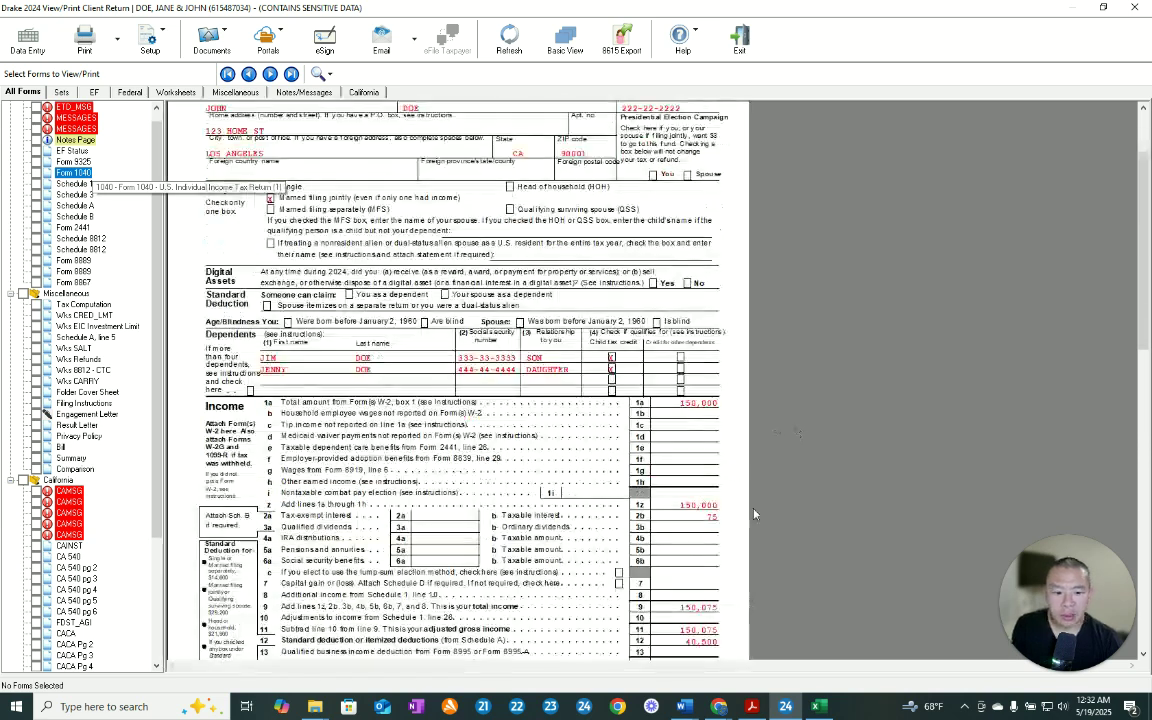
pyautogui.scroll(-3, 699, 446)
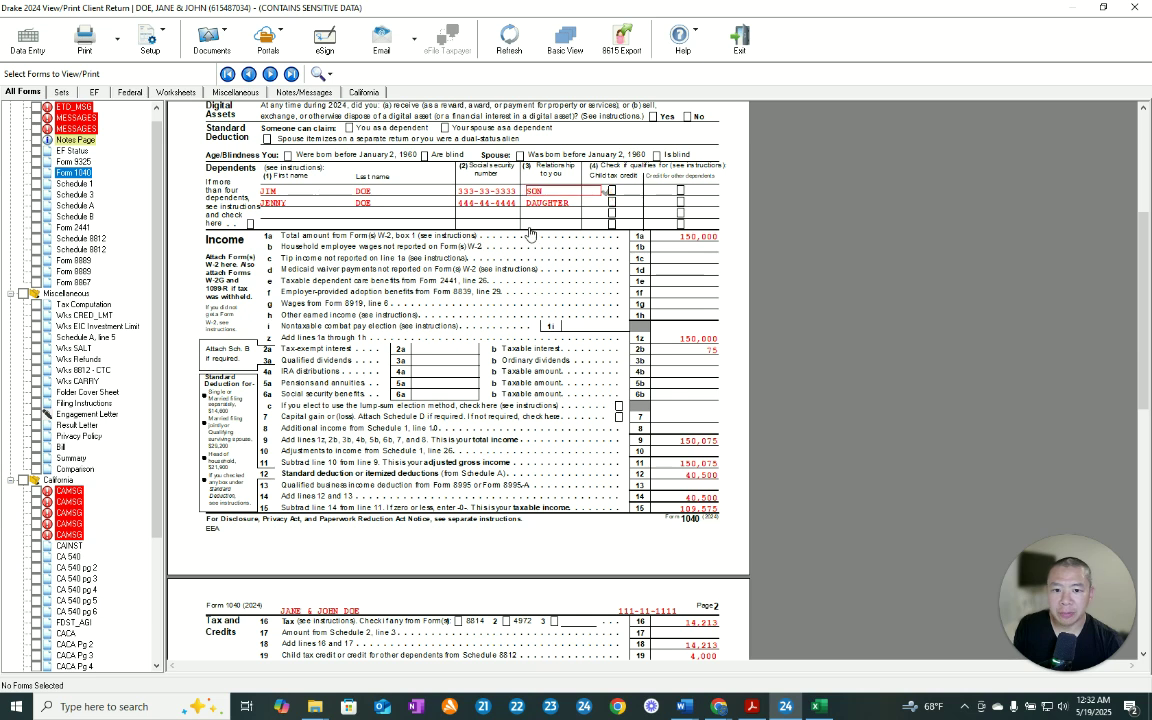
pyautogui.scroll(-3, 844, 327)
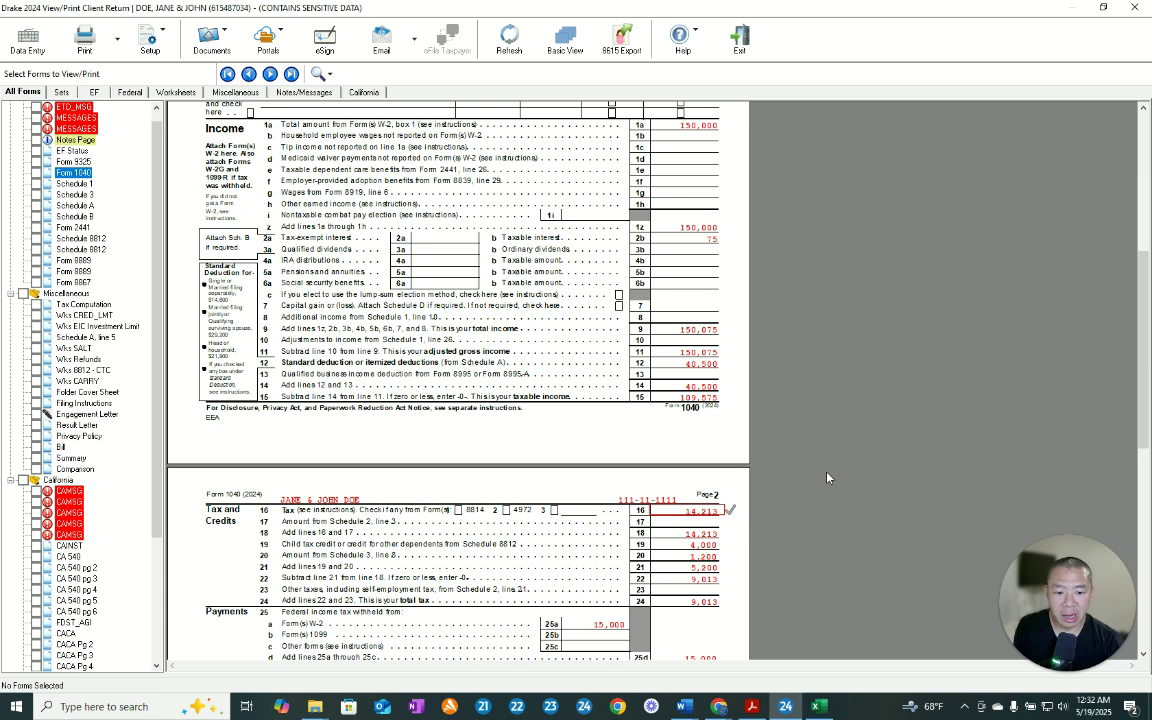
pyautogui.scroll(-1, 827, 478)
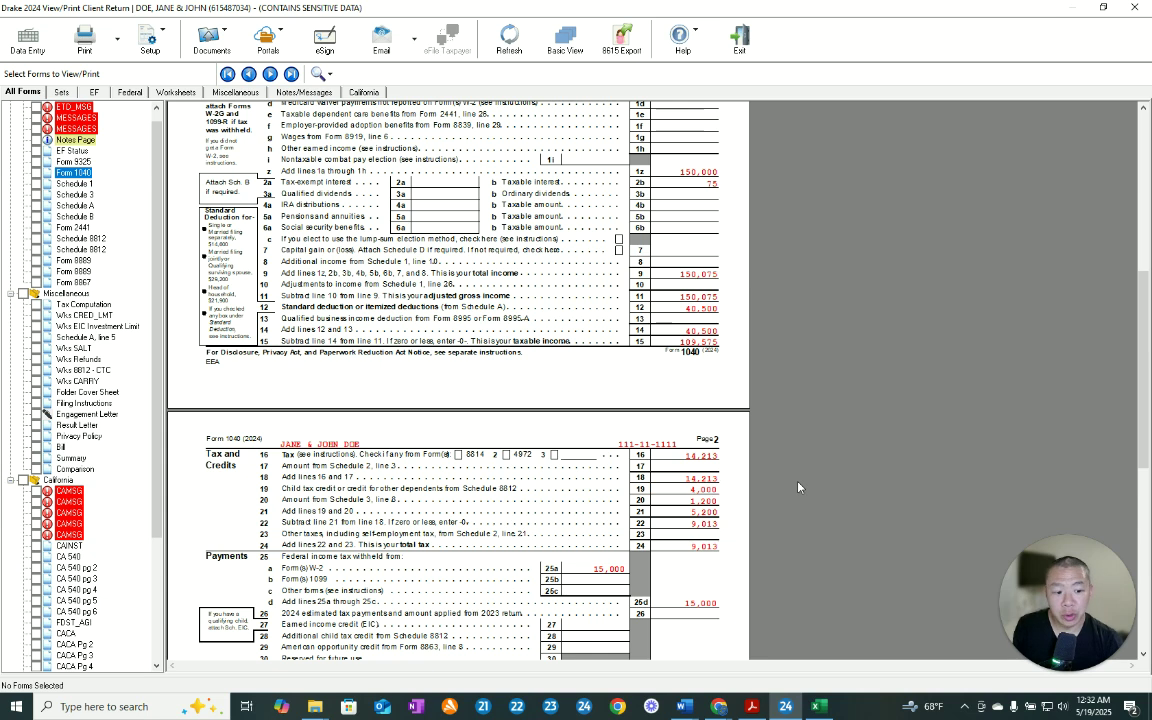
pyautogui.scroll(-2, 717, 433)
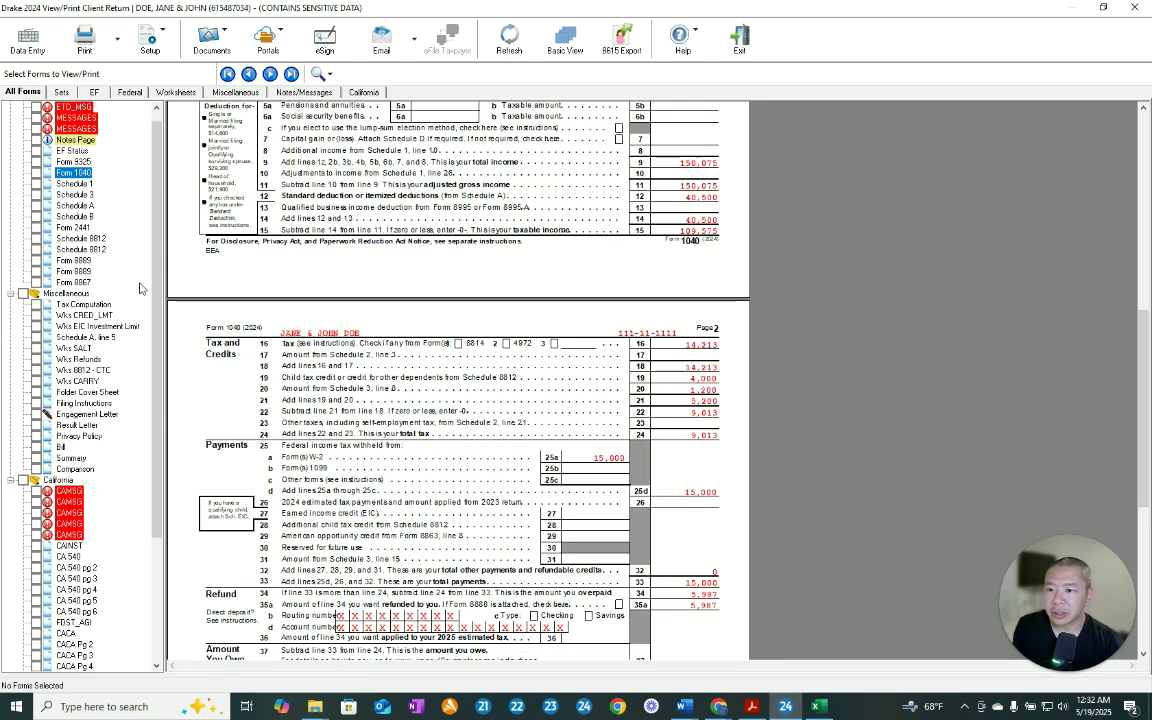
# Step: Examine the child tax credit on Schedule 8812 and the provider, expenses and credit calculation on Form 2441
pyautogui.click(93, 239)
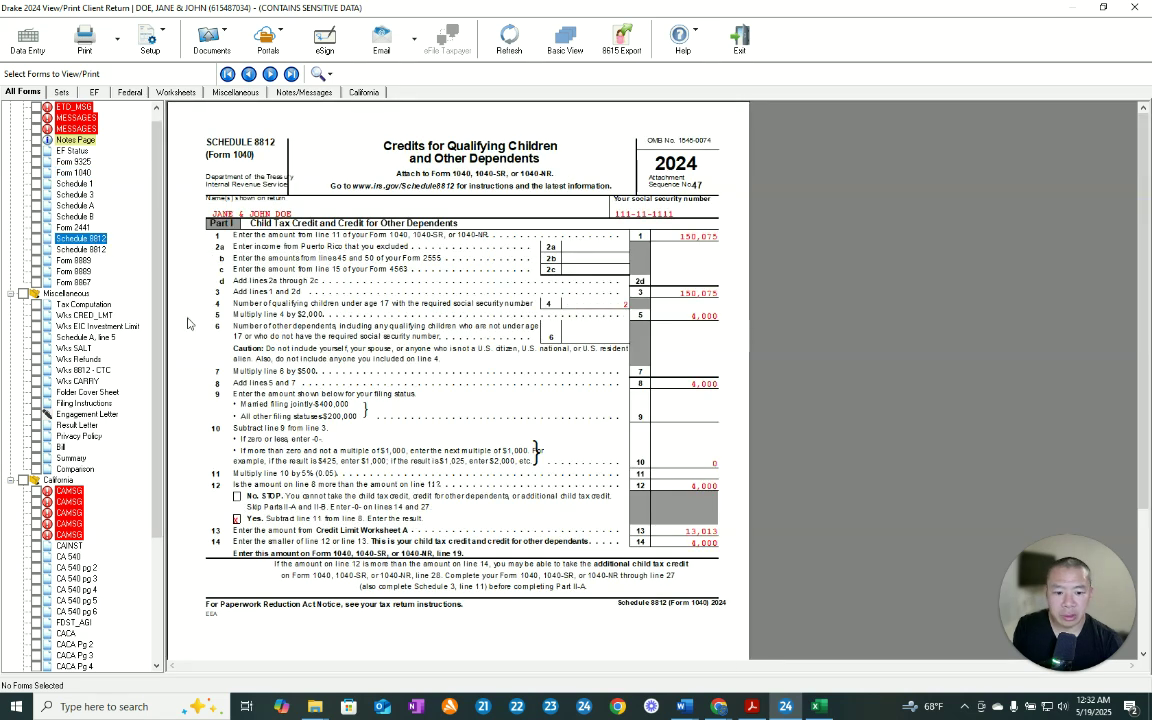
pyautogui.click(74, 227)
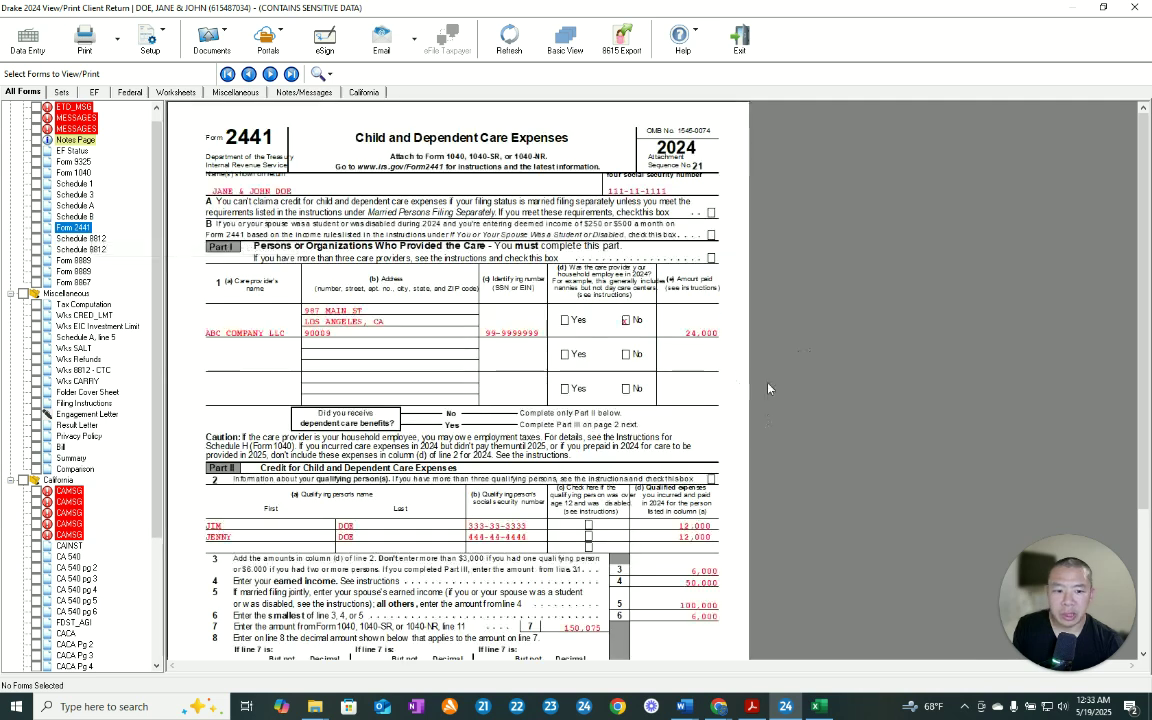
pyautogui.scroll(-3, 779, 469)
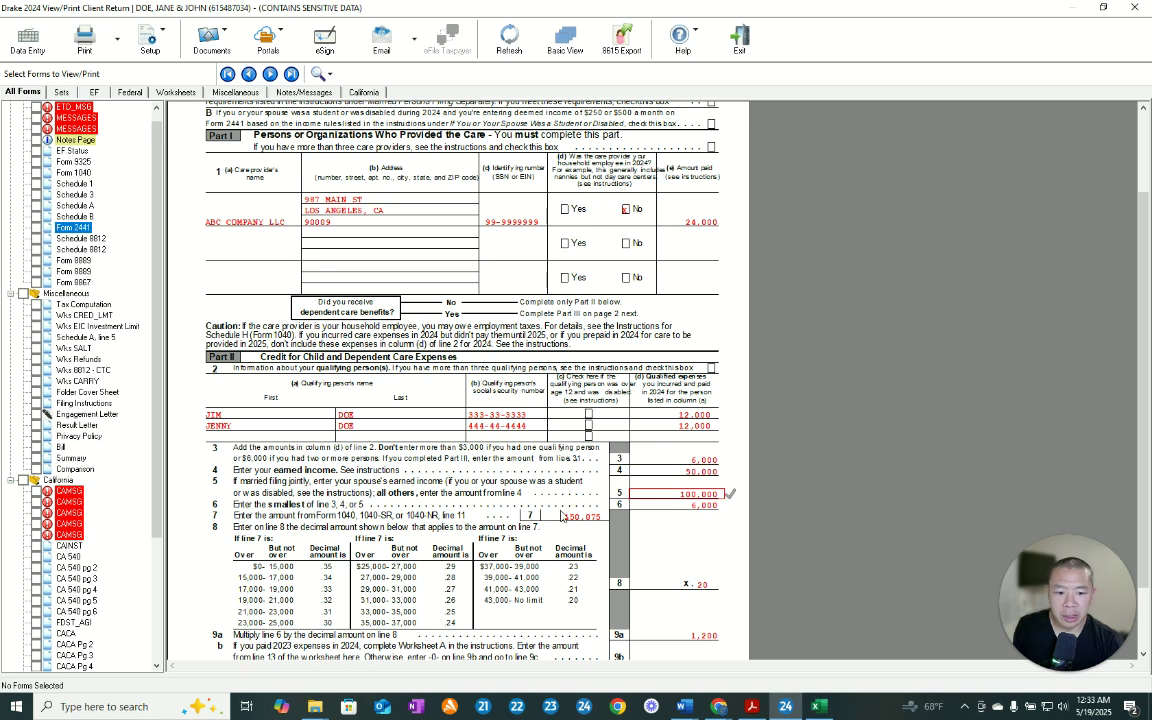
pyautogui.scroll(-2, 627, 436)
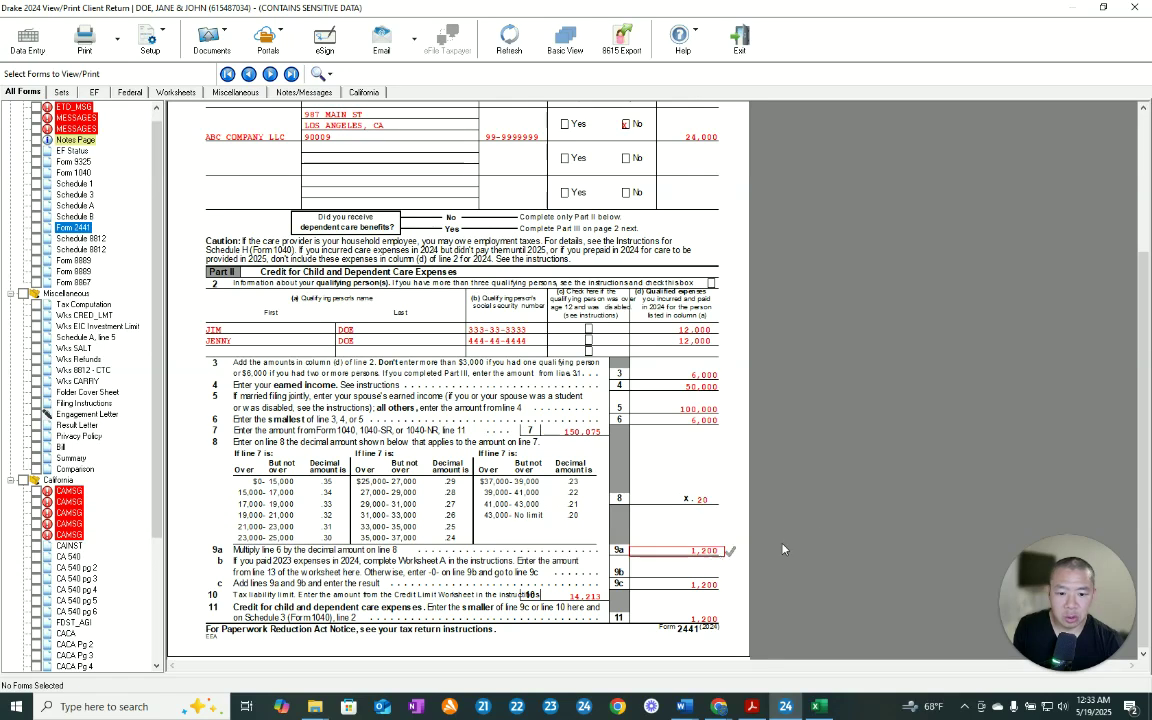
# Step: Check Form 1040's tax and credit lines again, then set Income Tax to 14213 on the INDEX sheet of the Excel reconciliation
pyautogui.click(88, 174)
pyautogui.scroll(-5, 775, 451)
pyautogui.scroll(-4, 775, 451)
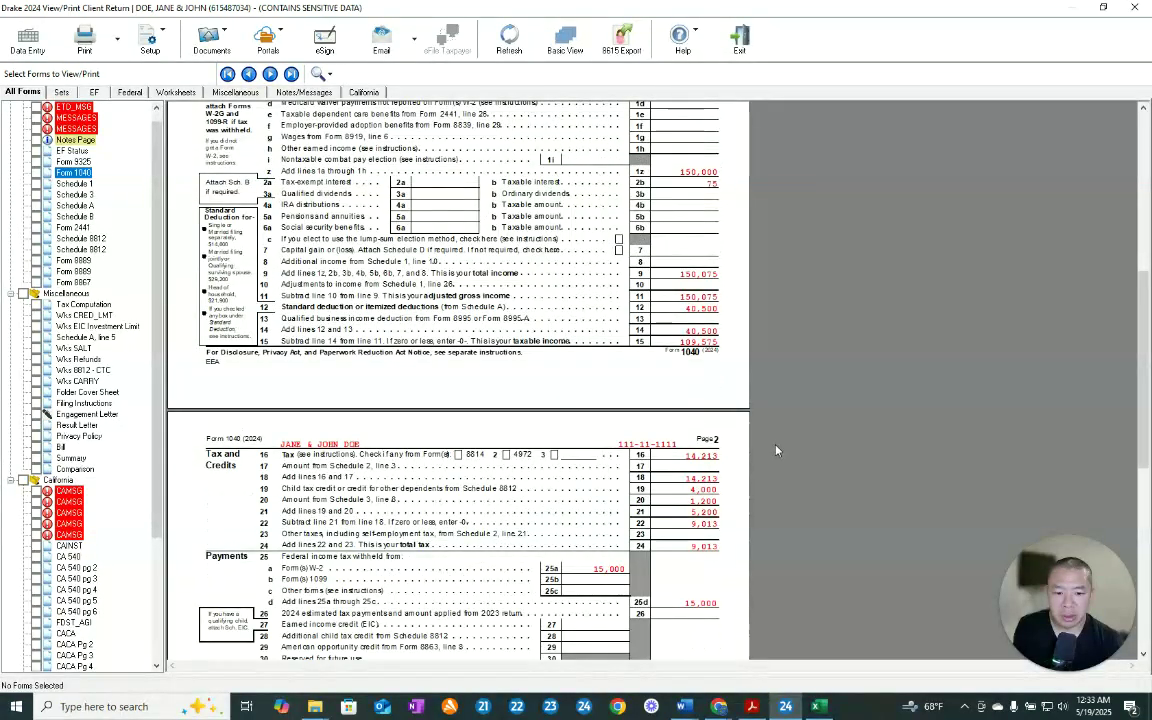
pyautogui.scroll(-3, 775, 451)
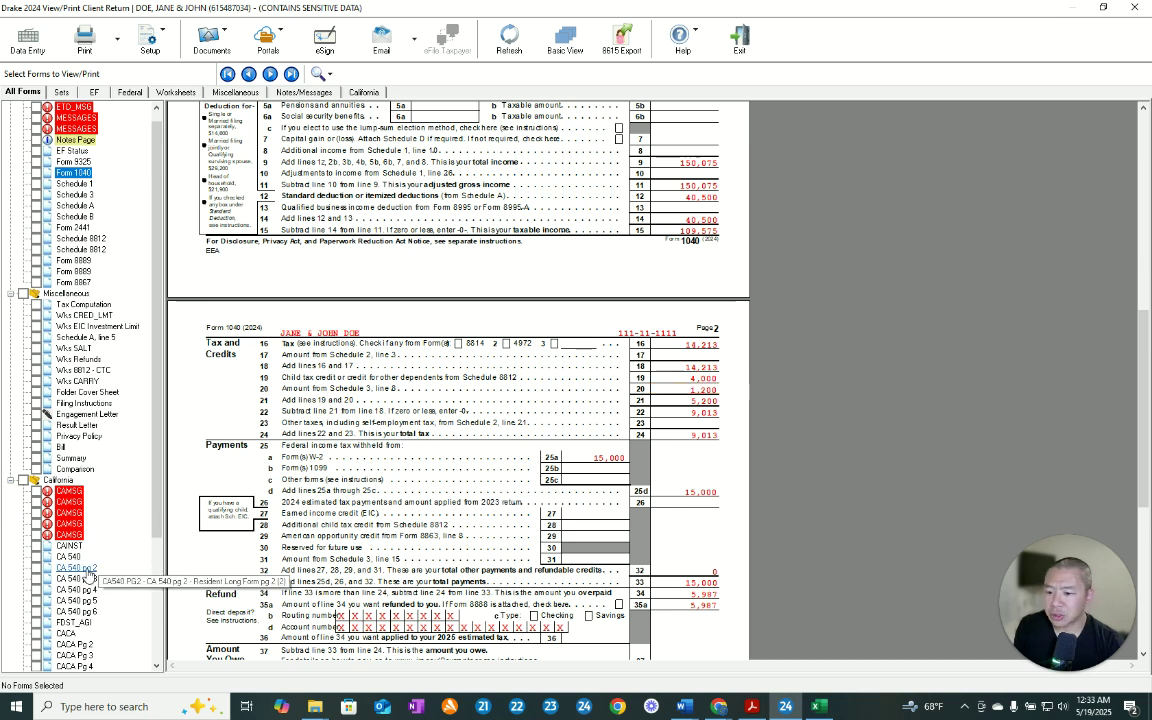
pyautogui.click(820, 707)
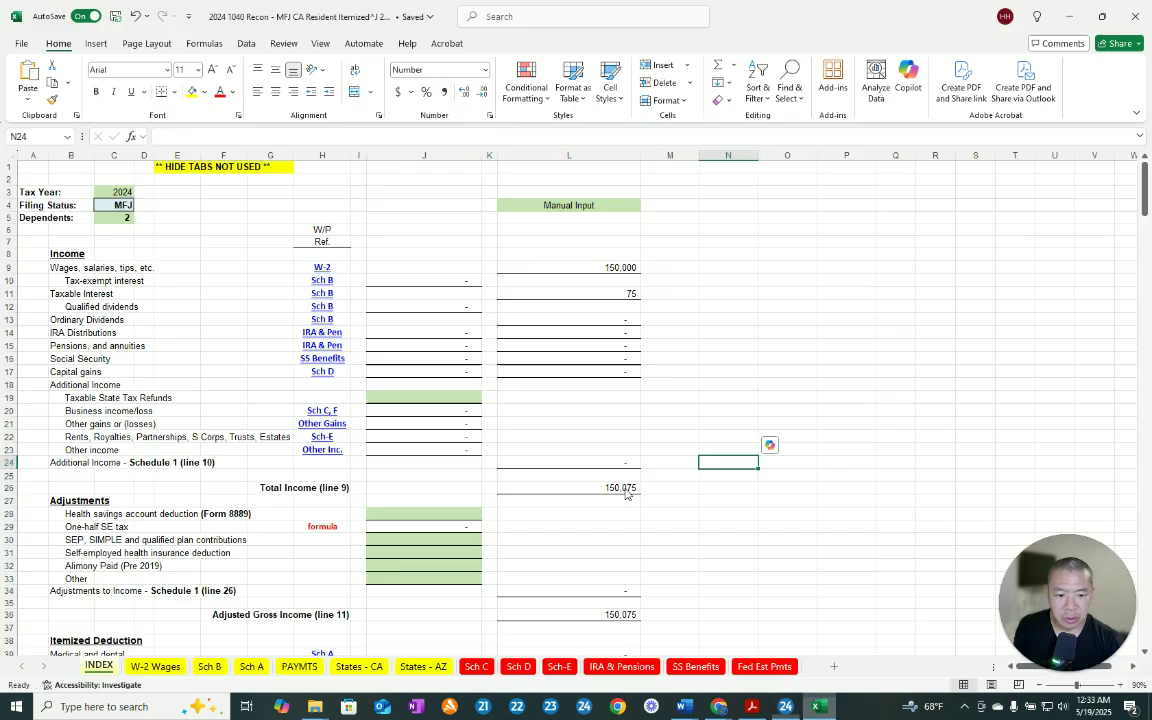
pyautogui.scroll(-6, 692, 439)
pyautogui.scroll(-4, 692, 439)
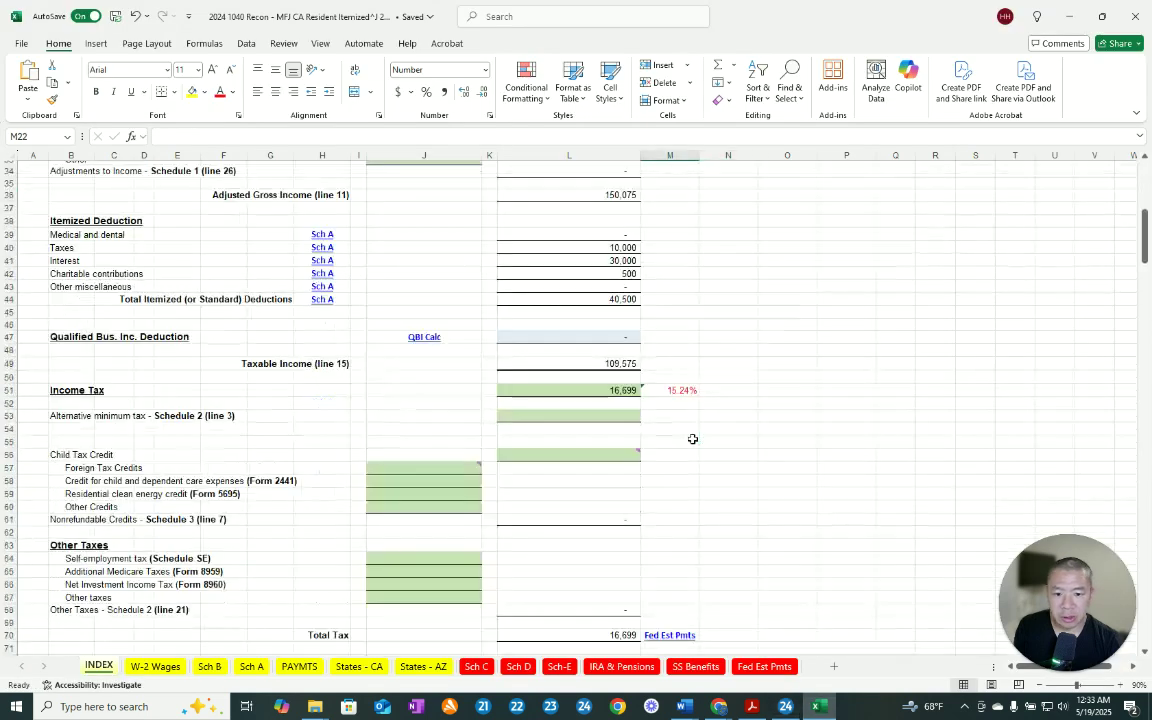
pyautogui.click(606, 389)
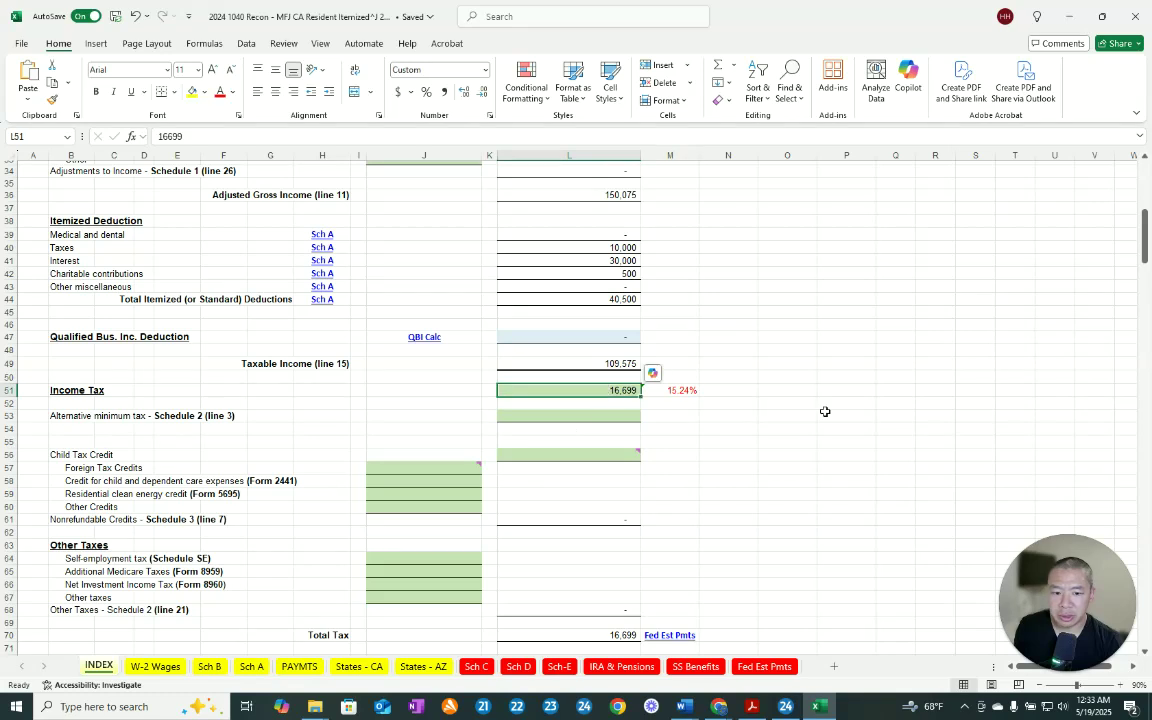
pyautogui.write('14213')
pyautogui.press('Return')
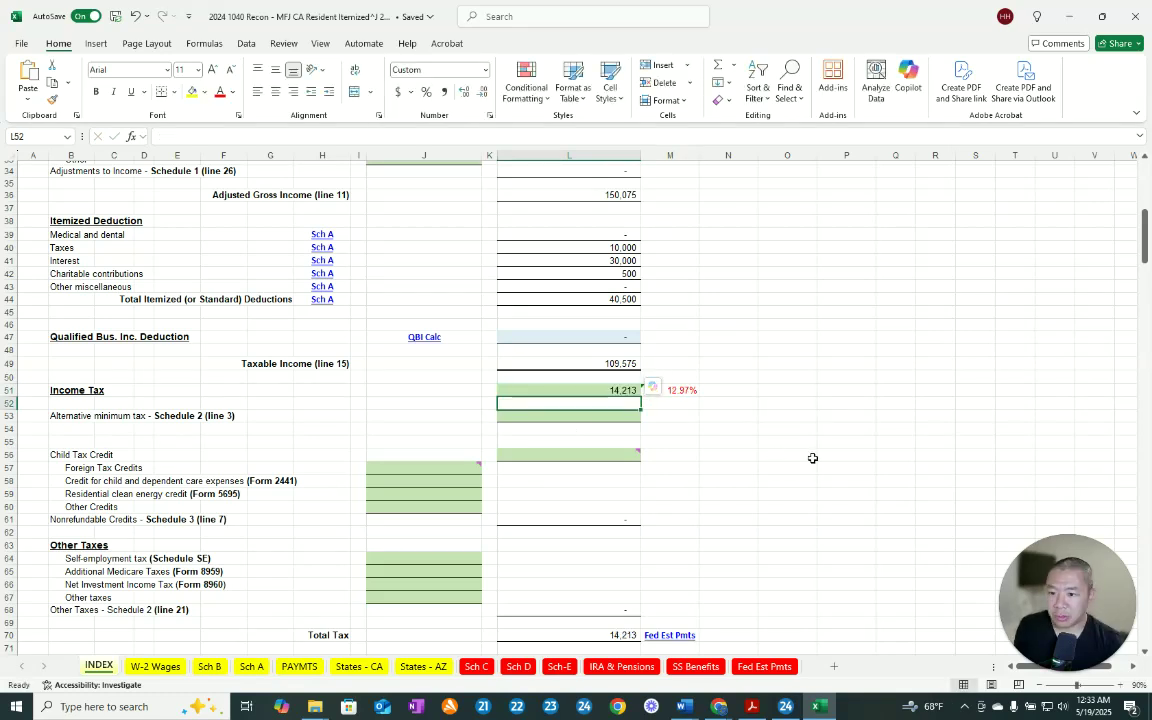
# Step: Enter 4000 for Child Tax Credit and 1200 for the Form 2441 care credit, and check the Amount Due/(Overpaid) line
pyautogui.scroll(-2, 812, 458)
pyautogui.click(582, 382)
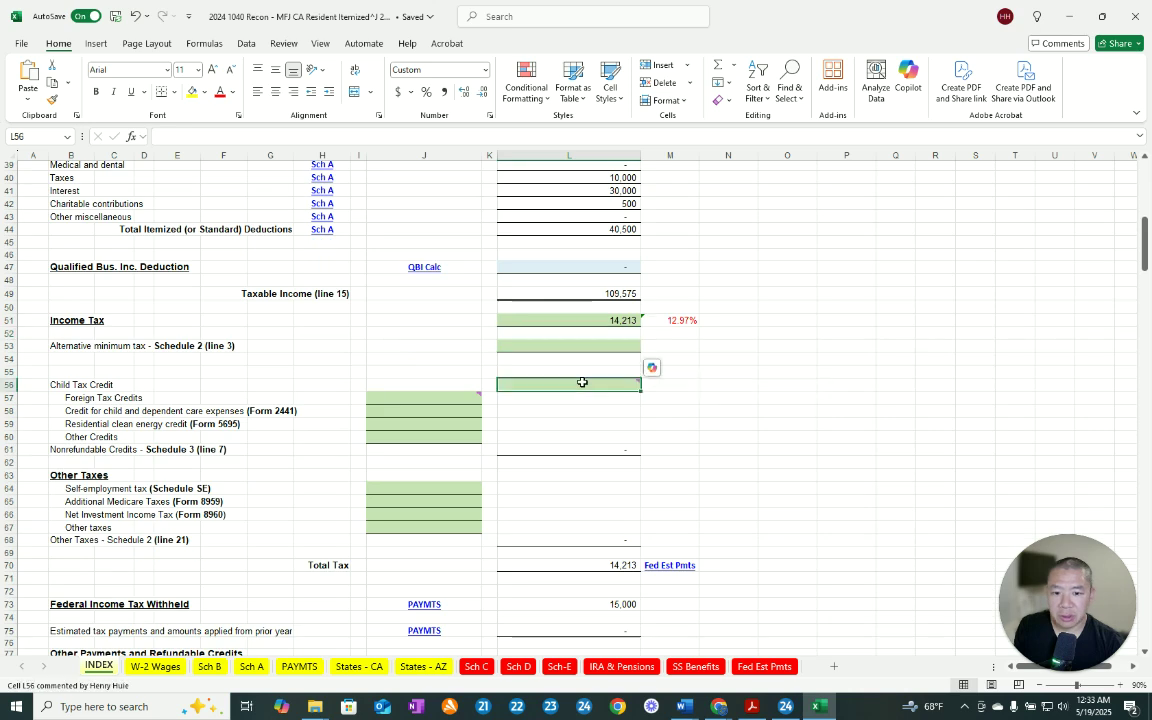
pyautogui.write('4000')
pyautogui.press('Return')
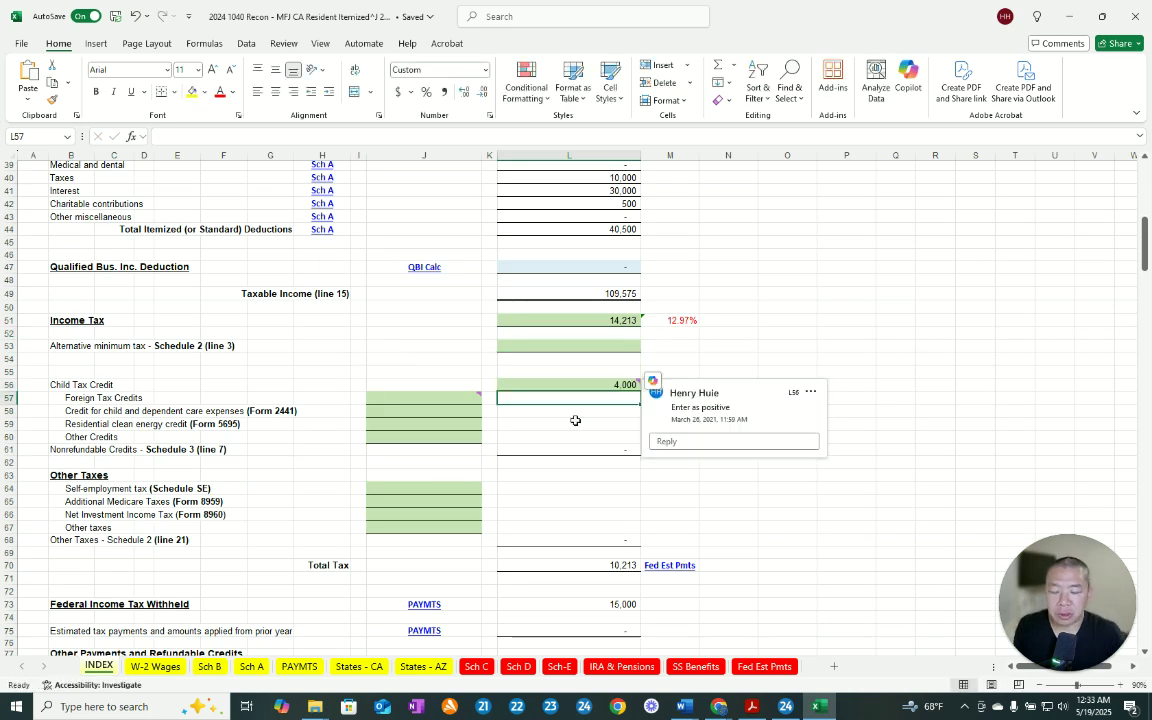
pyautogui.click(404, 410)
pyautogui.write('1200')
pyautogui.press('Return')
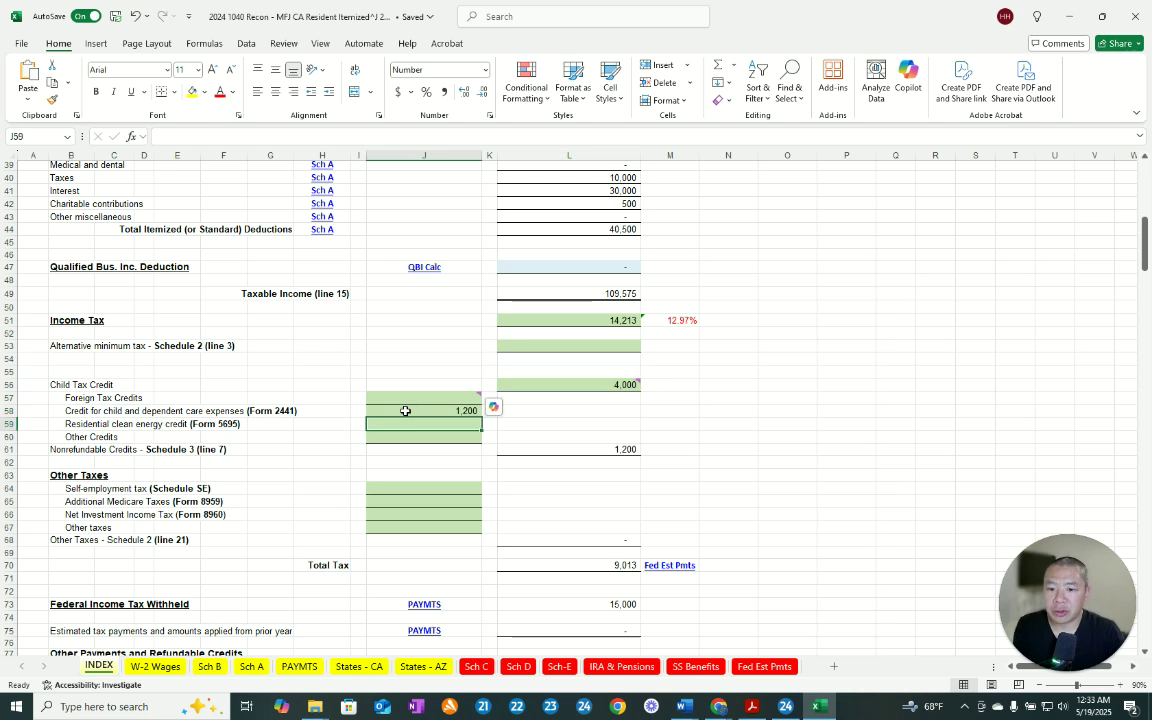
pyautogui.scroll(-2, 771, 432)
pyautogui.scroll(-2, 771, 432)
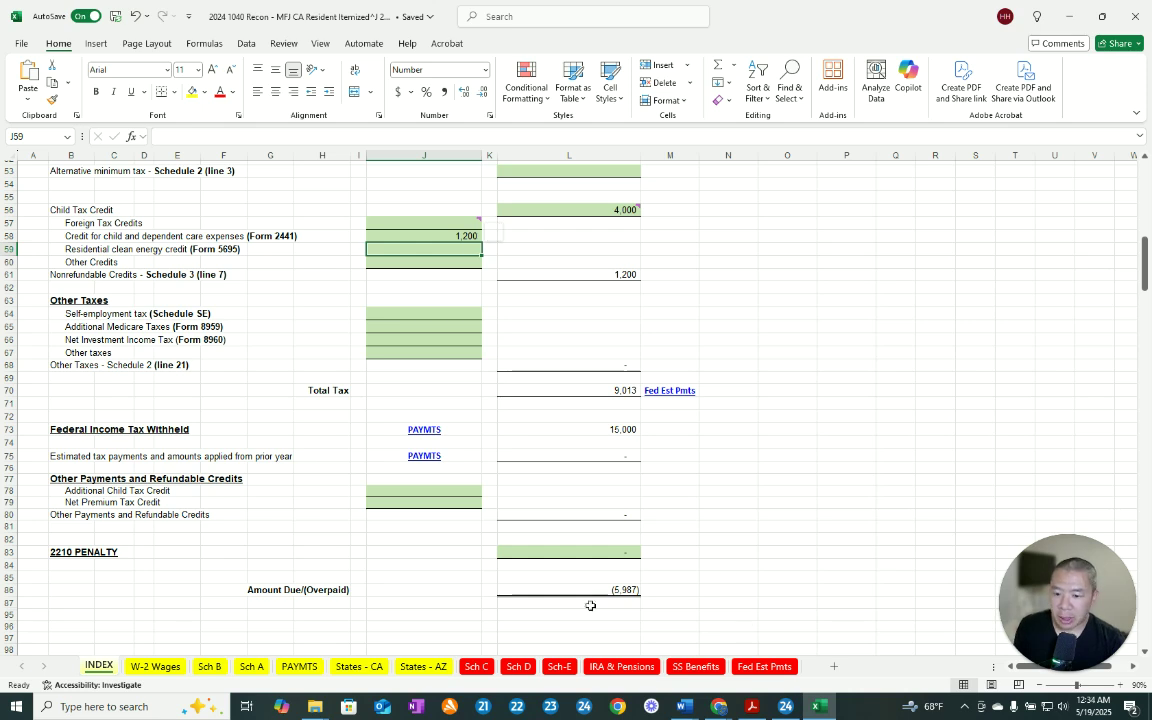
# Step: Compare the tax on the States - CA sheet with the taxable income and tax lines on CA 540 pg 2 in Drake
pyautogui.click(359, 666)
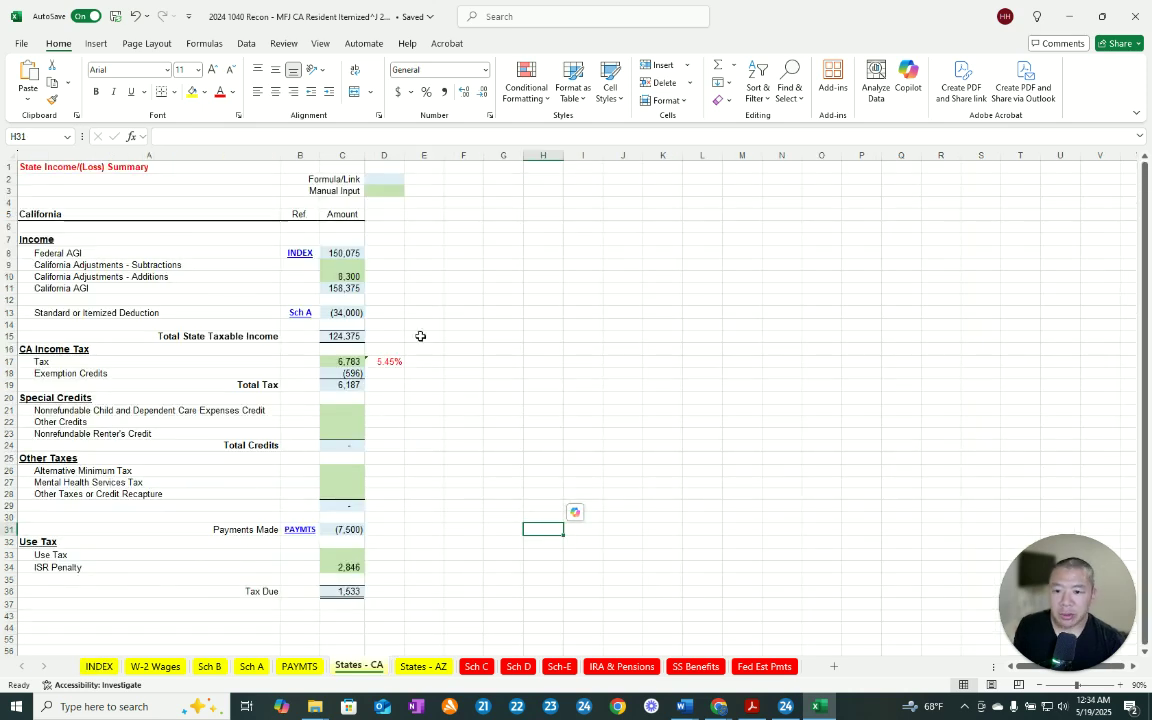
pyautogui.click(331, 361)
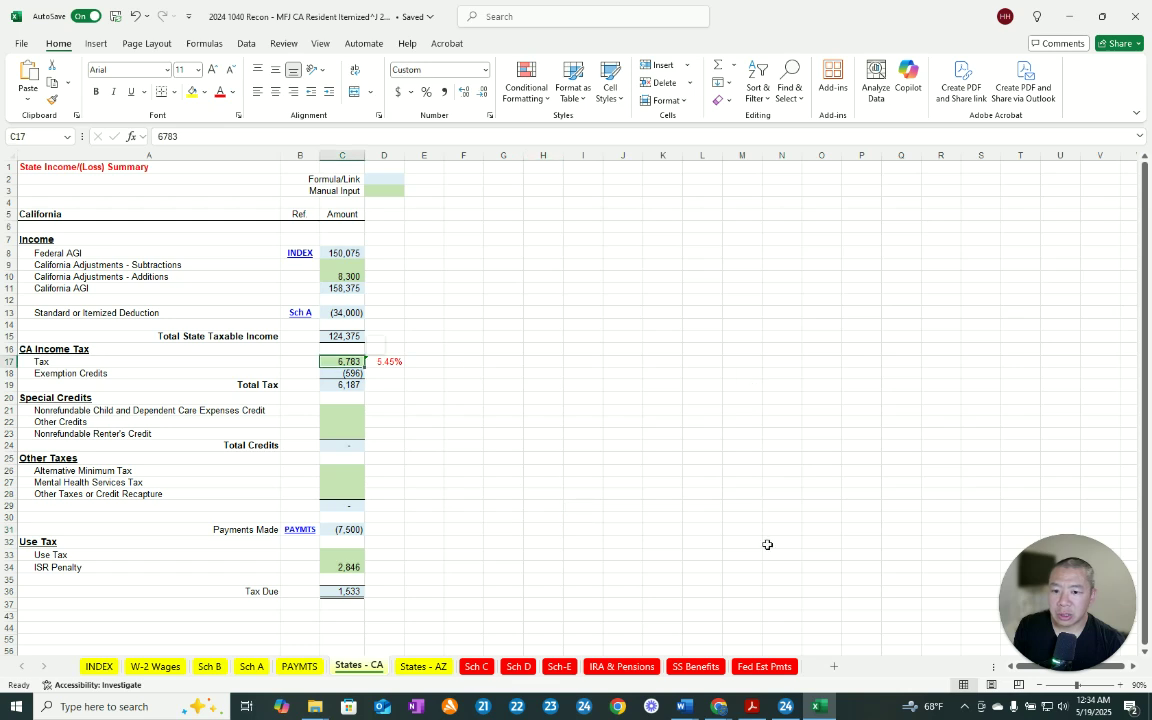
pyautogui.click(785, 706)
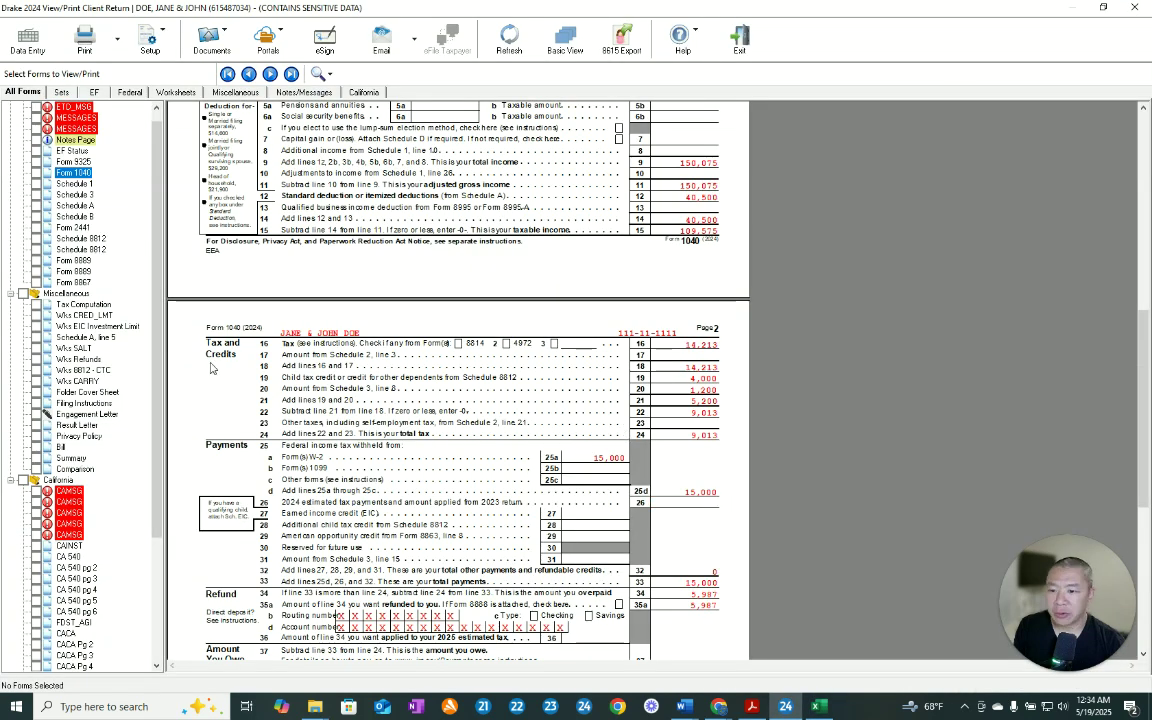
pyautogui.click(75, 567)
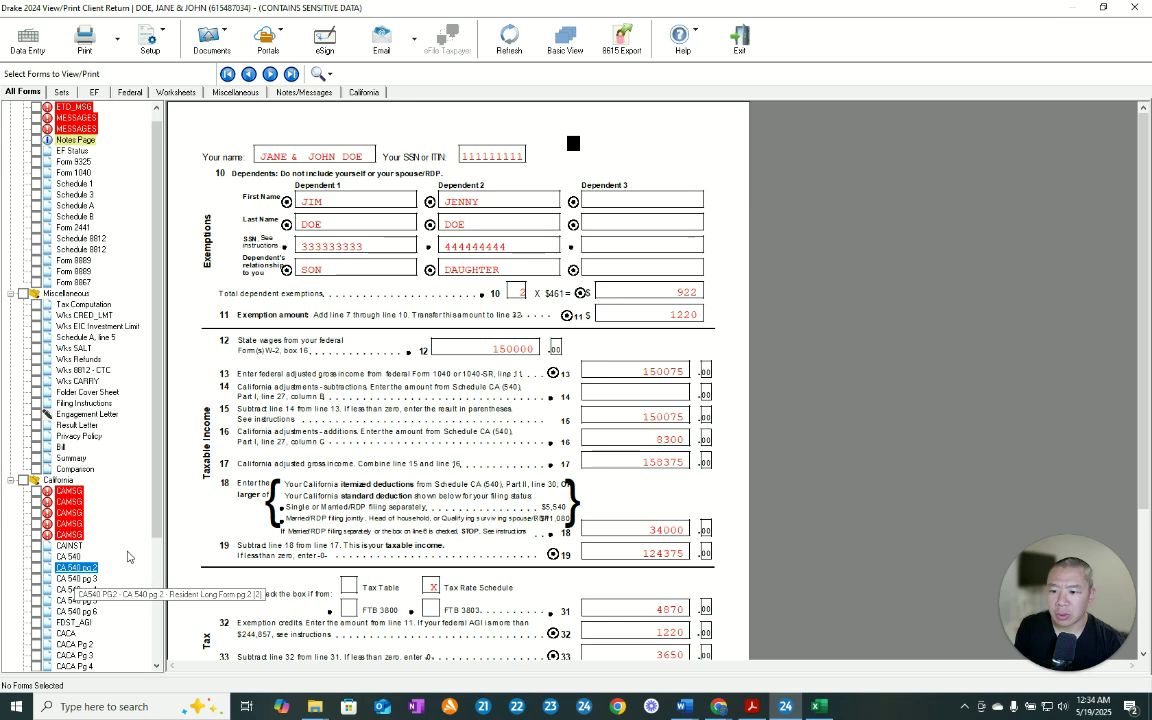
pyautogui.scroll(-1, 886, 448)
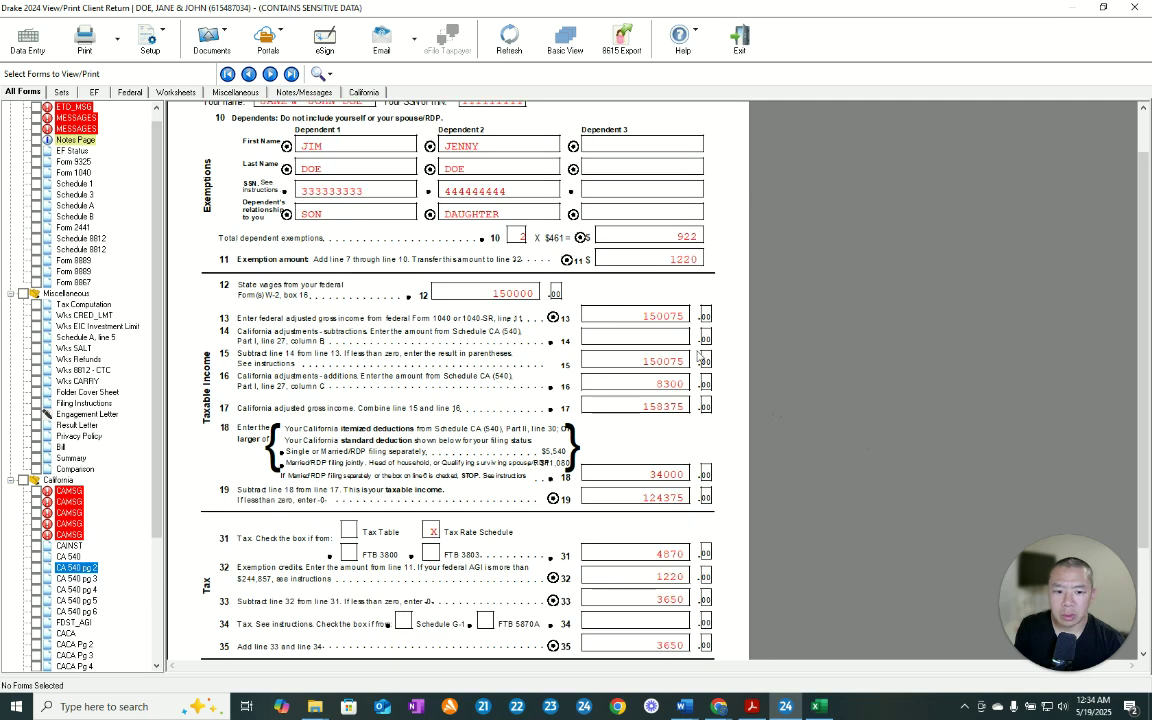
pyautogui.scroll(-3, 693, 390)
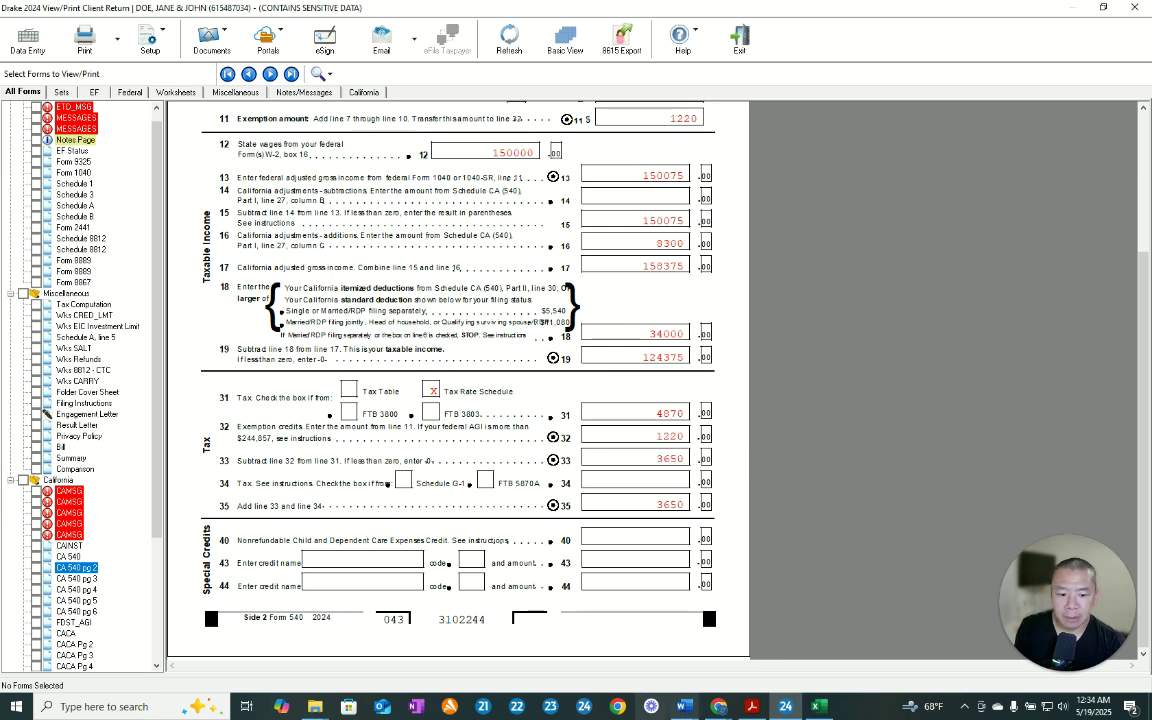
# Step: Compare the Exemption Credits on the States - CA sheet with the dependent exemption and exemption amount lines of CA 540 pg 2
pyautogui.hotkey('alt', 'Tab')
pyautogui.click(719, 463)
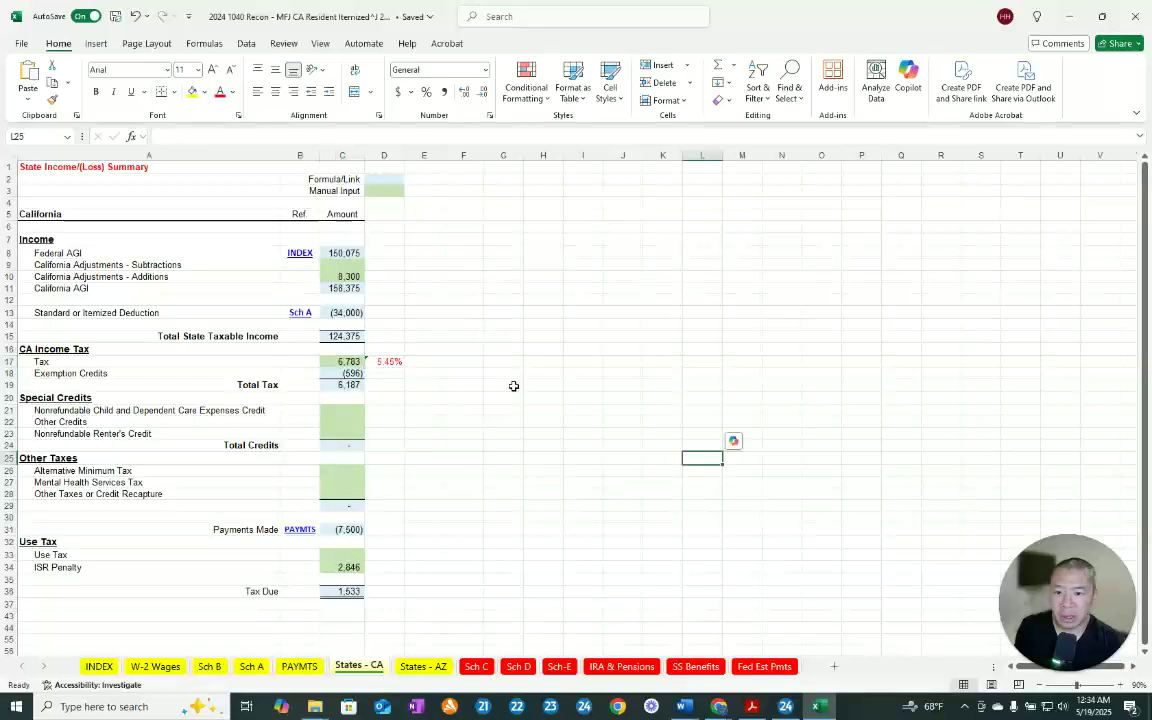
pyautogui.click(342, 373)
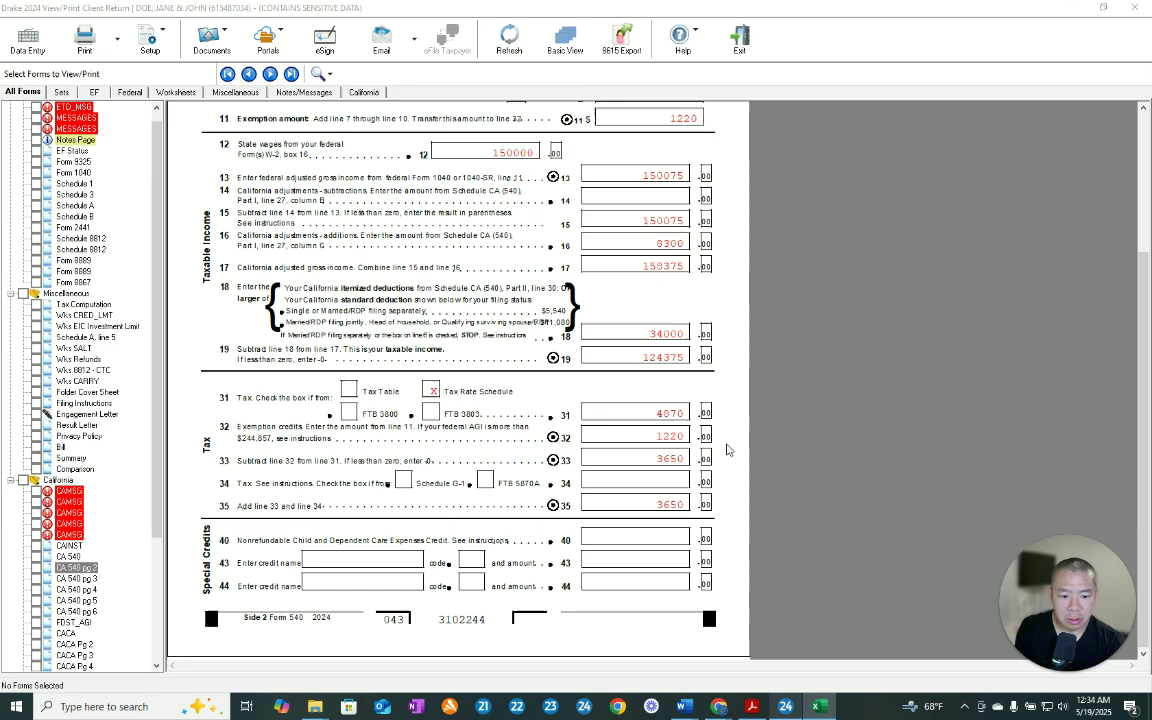
pyautogui.hotkey('alt', 'Tab')
pyautogui.click(663, 446)
pyautogui.scroll(4, 785, 426)
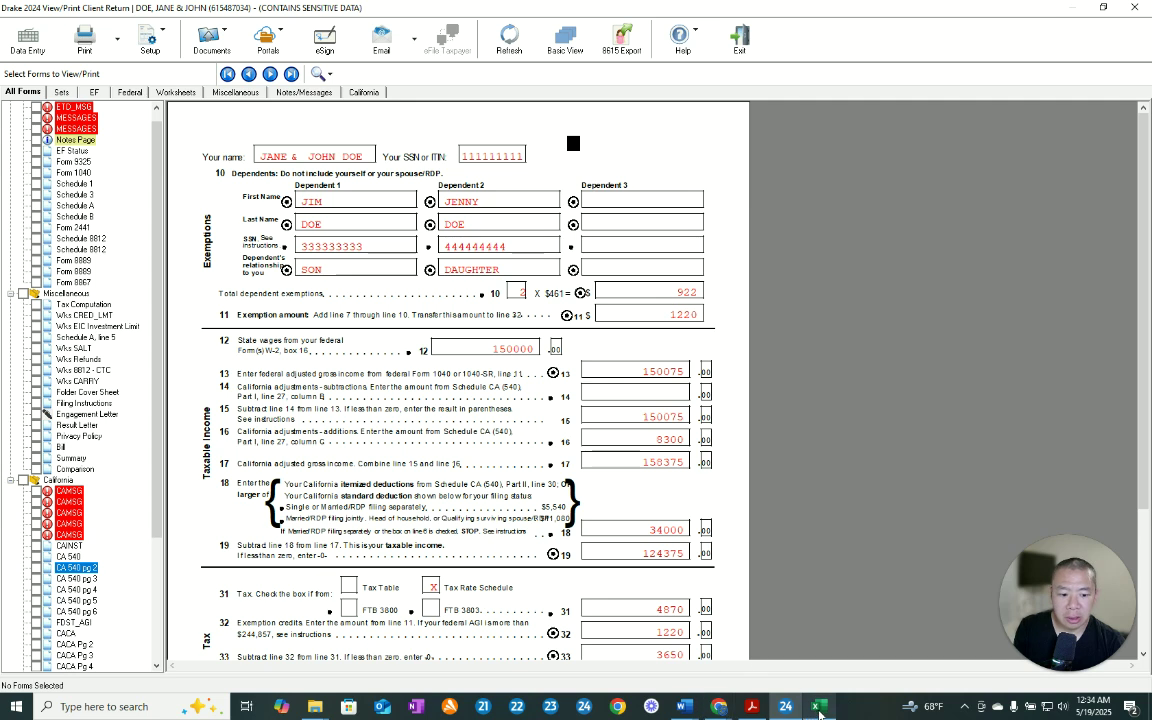
# Step: Change the per-dependent amount in the Exemption Credits formula on the Excel States - CA sheet to -461
pyautogui.hotkey('alt', 'Tab')
pyautogui.click(454, 263)
pyautogui.click(350, 373)
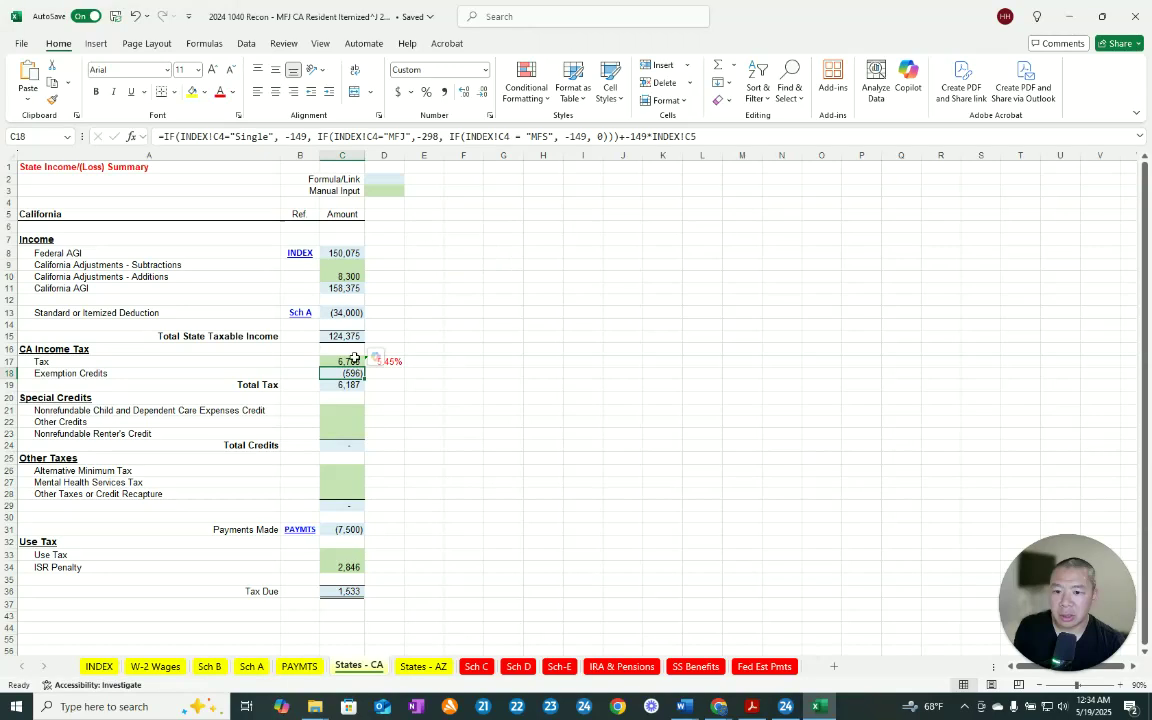
pyautogui.click(647, 133)
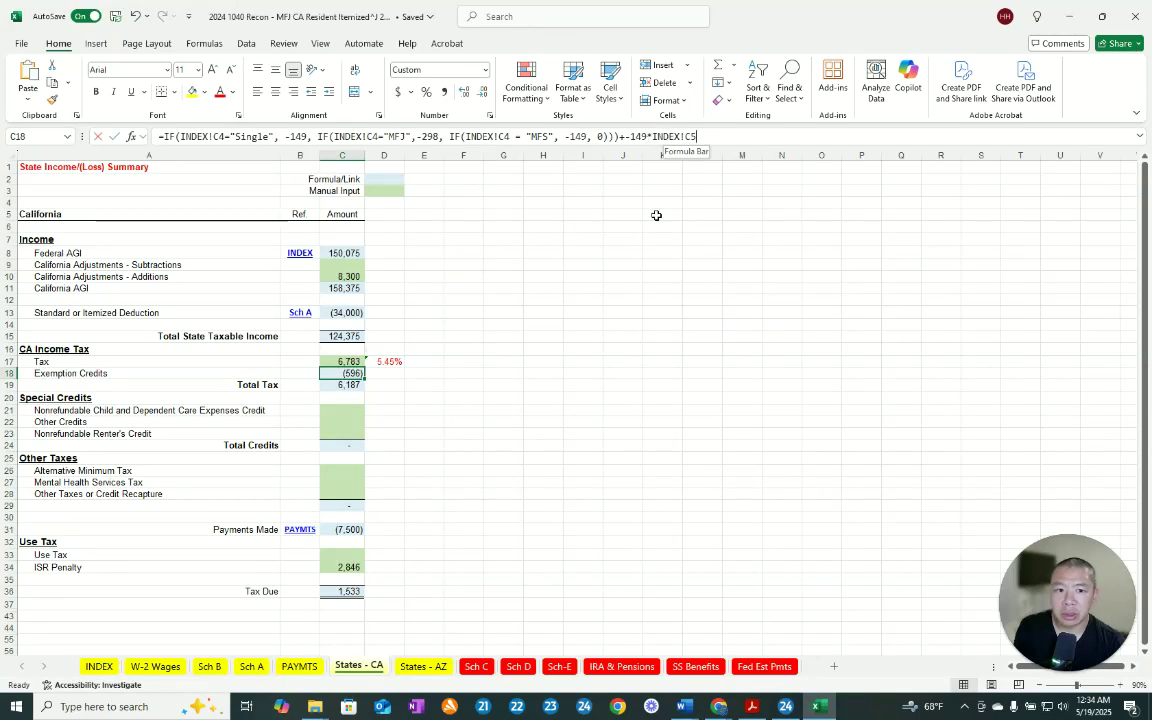
pyautogui.press('BackSpace')
pyautogui.press('BackSpace')
pyautogui.press('BackSpace')
pyautogui.write('46')
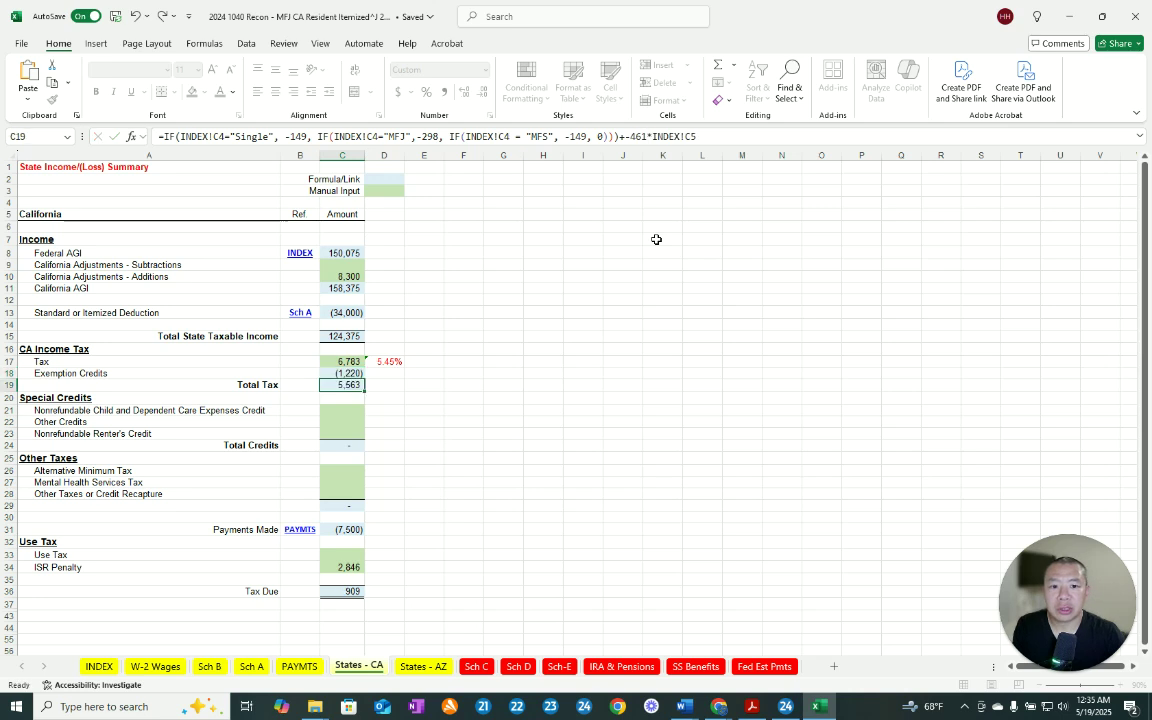
pyautogui.press('Return')
pyautogui.click(594, 471)
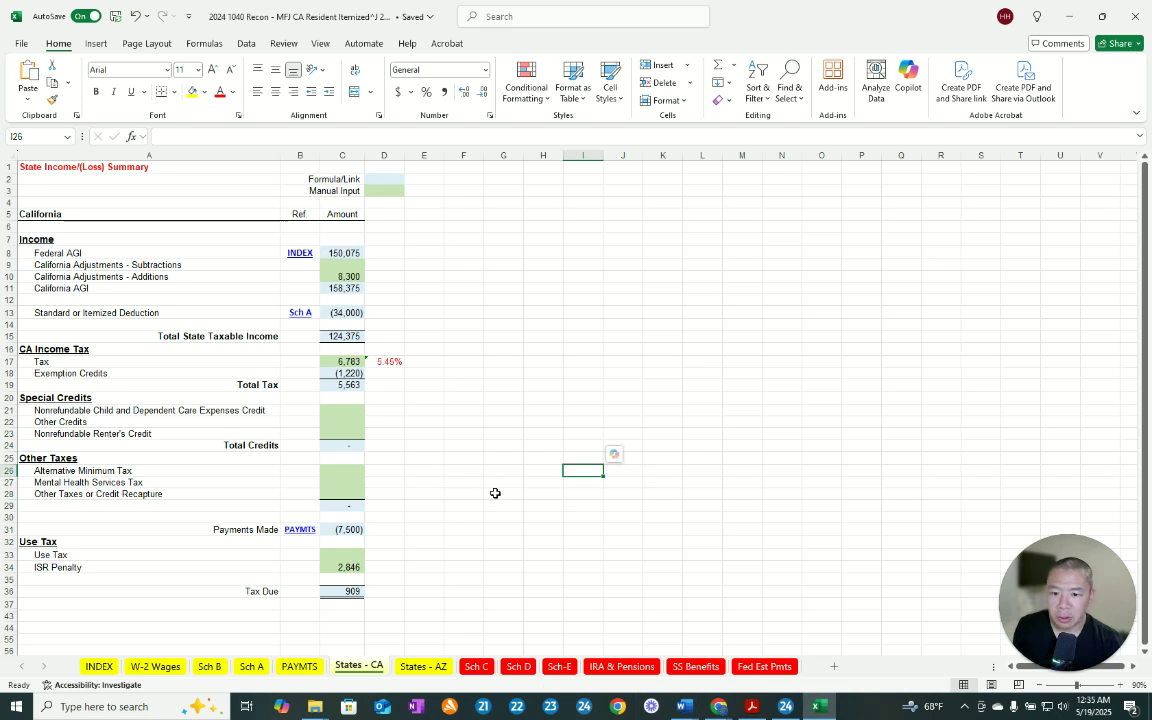
# Step: Look up the line 31 tax on CA 540 pg 2 in Drake, set Tax on the States - CA sheet to 4870, and check Tax Due
pyautogui.click(786, 706)
pyautogui.scroll(-4, 716, 425)
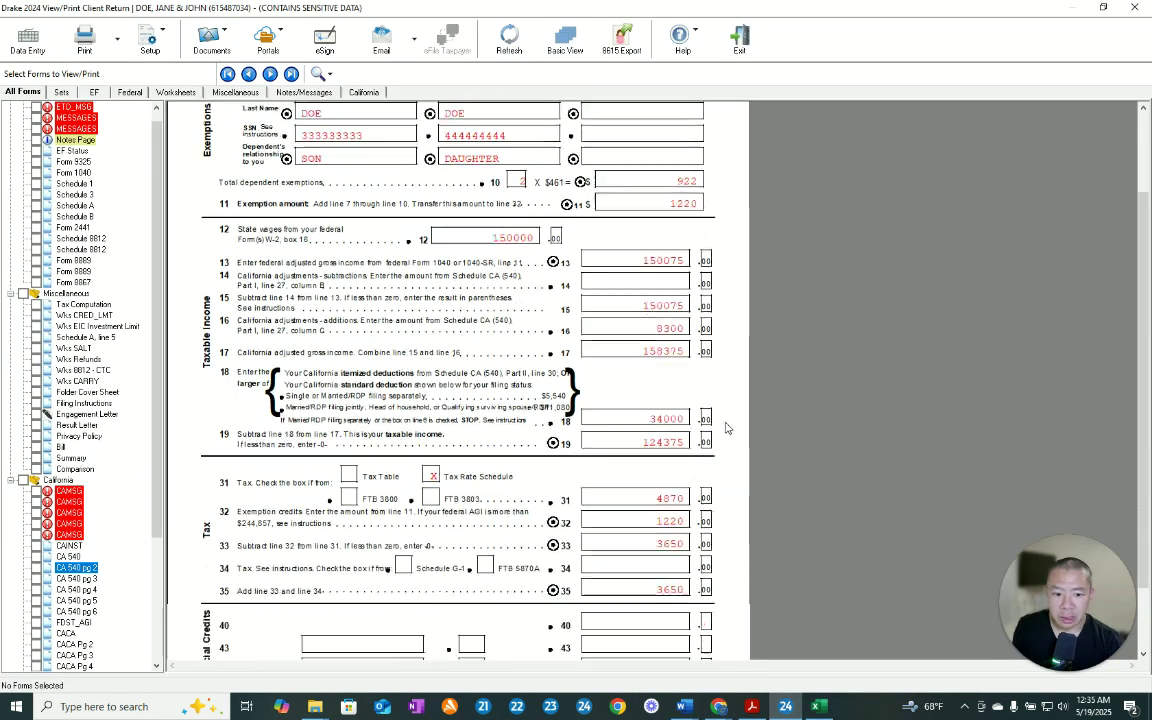
pyautogui.click(817, 706)
pyautogui.click(349, 365)
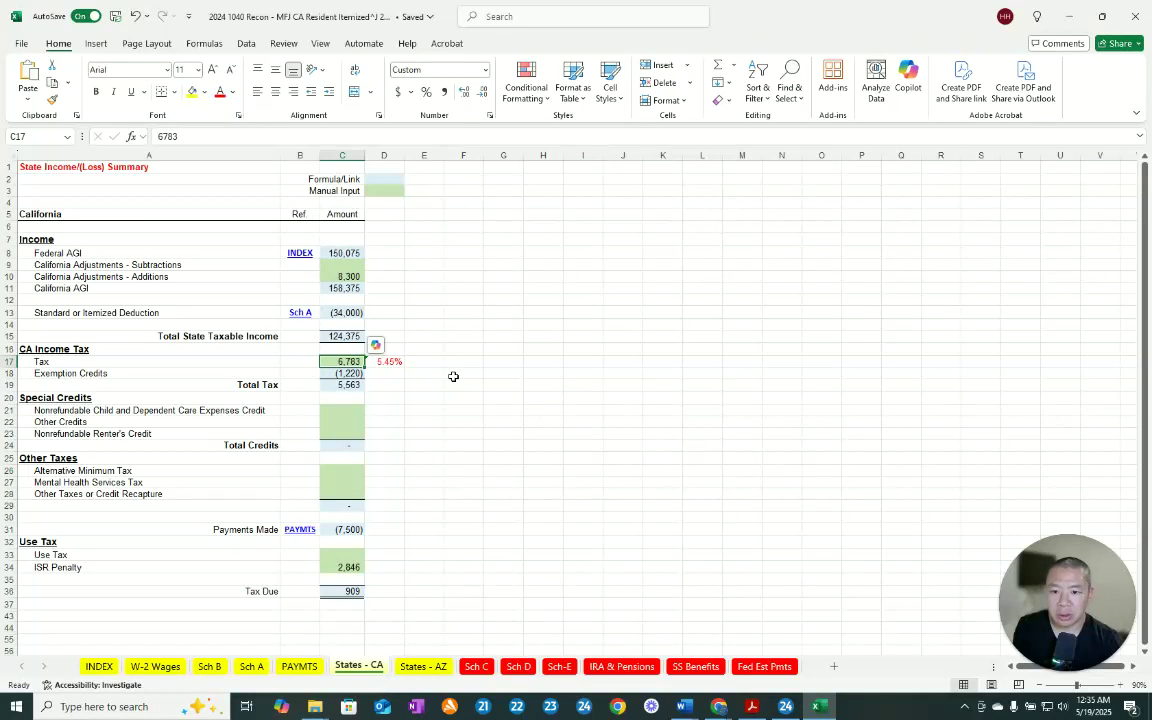
pyautogui.write('4870')
pyautogui.press('Return')
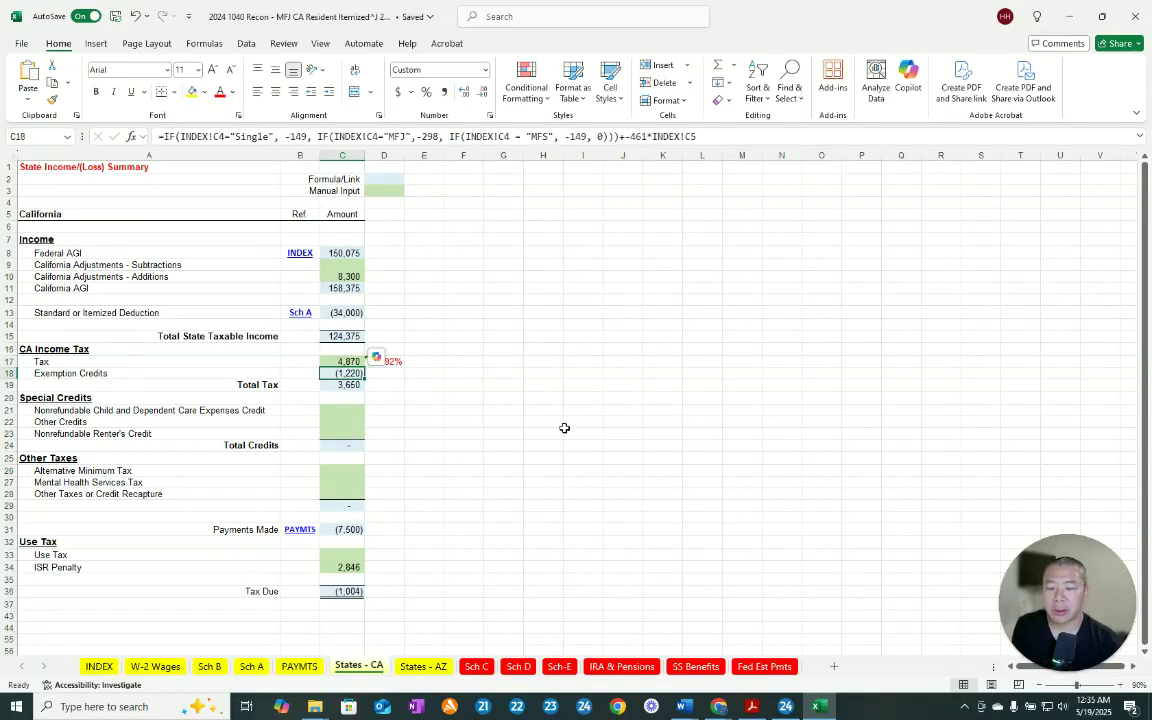
pyautogui.click(500, 459)
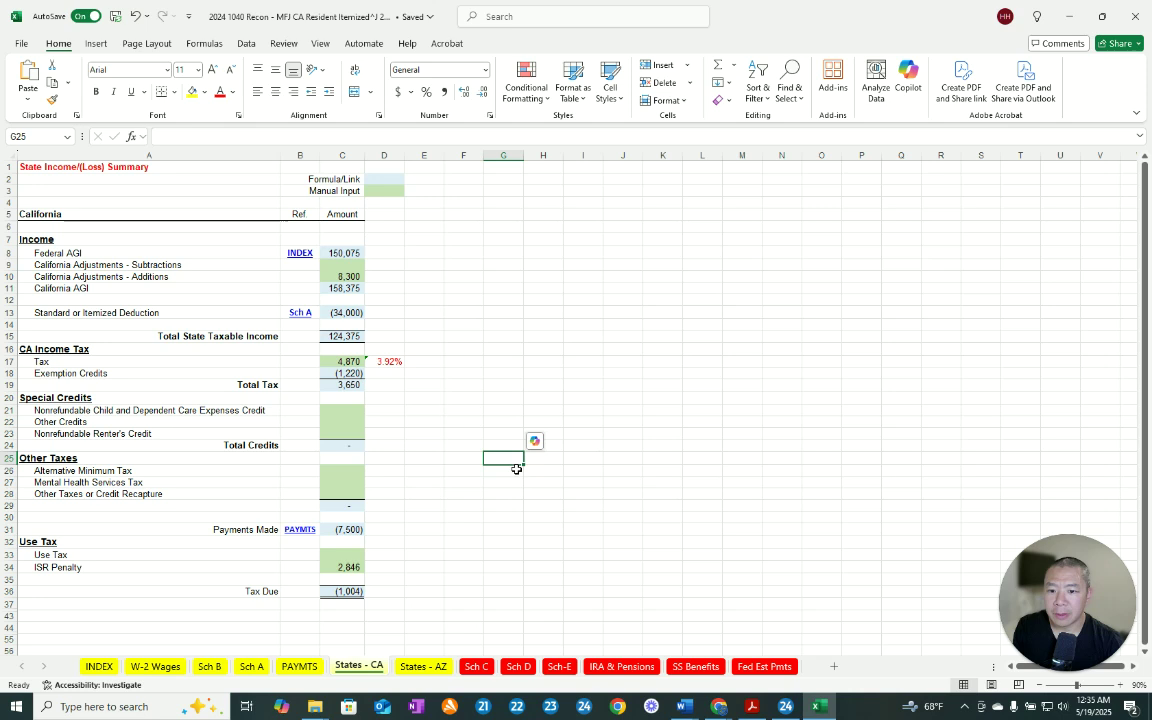
pyautogui.click(349, 387)
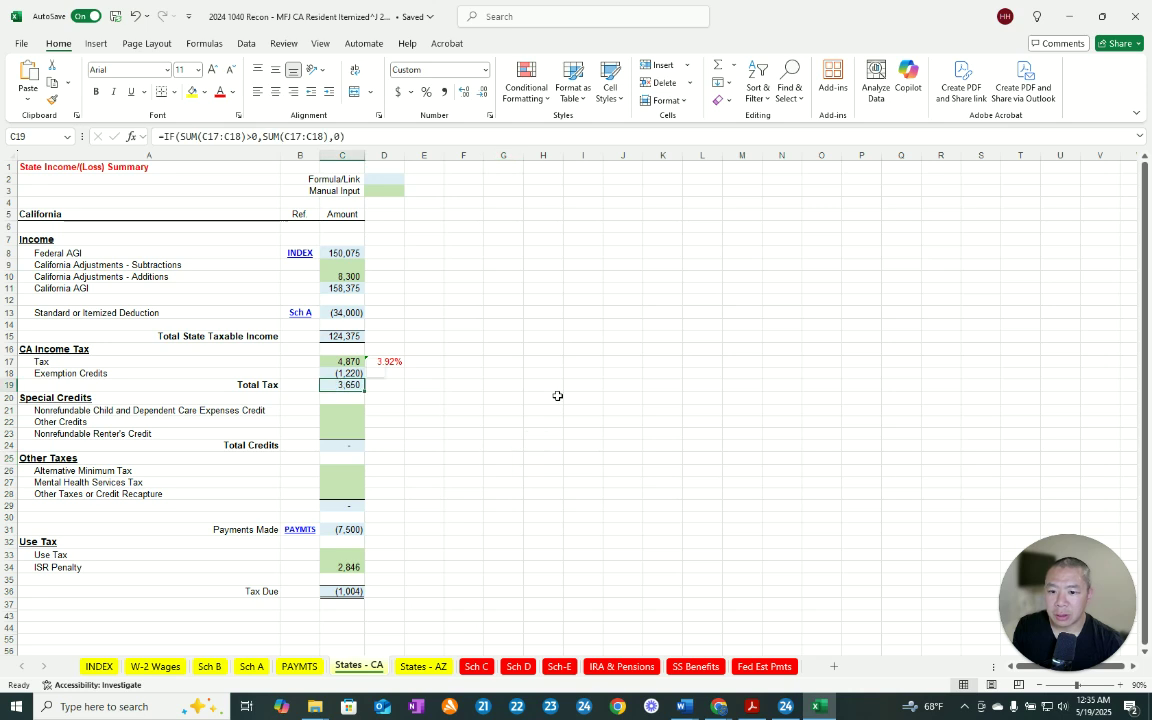
pyautogui.click(346, 592)
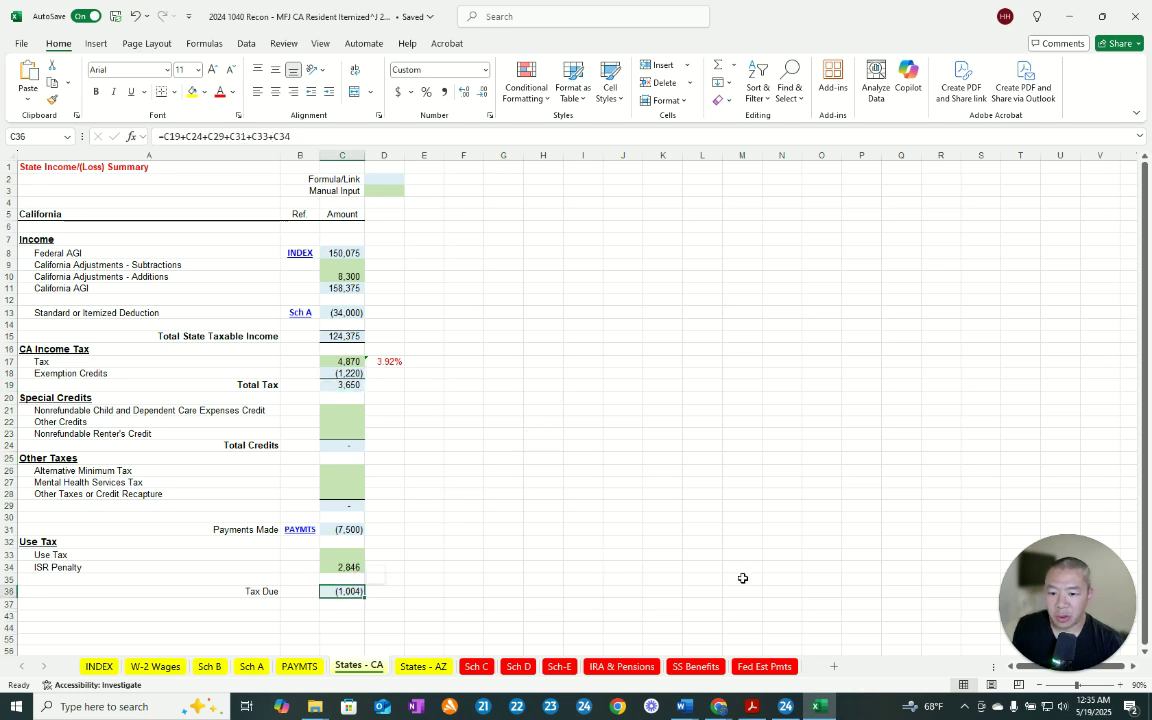
# Step: Look up the ISR penalty on CA 540 pg 3 in Drake and set ISR Penalty on the Excel States - CA sheet to 2700
pyautogui.click(785, 706)
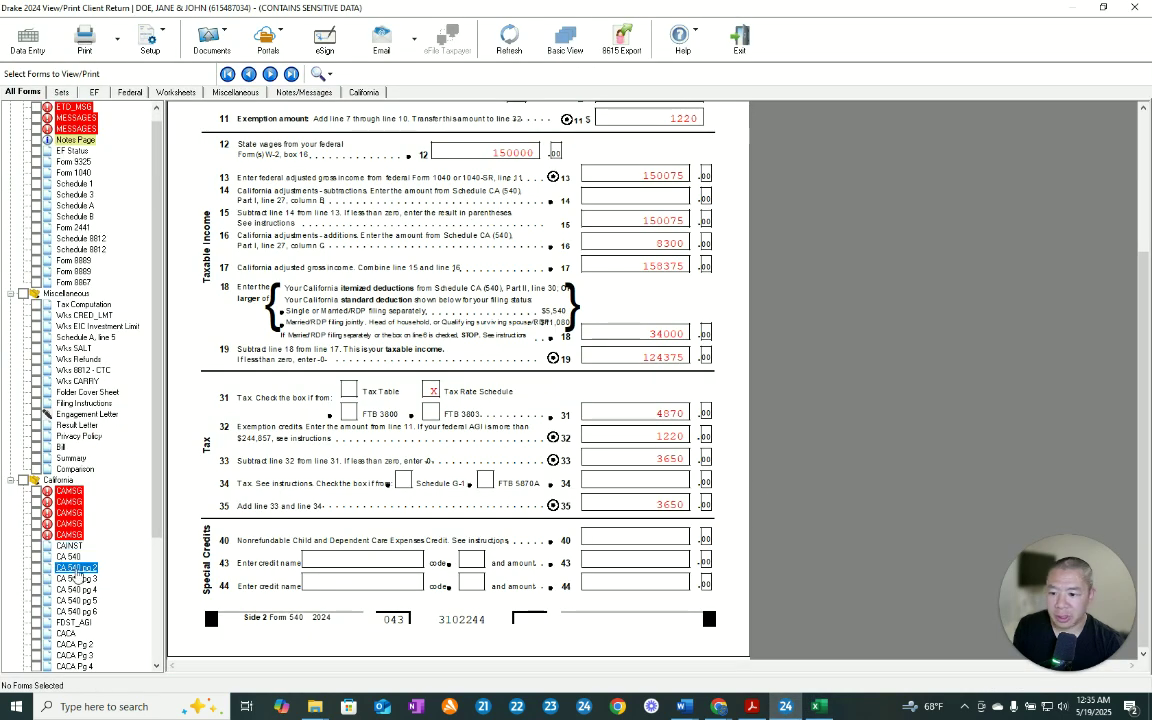
pyautogui.scroll(-3, 826, 414)
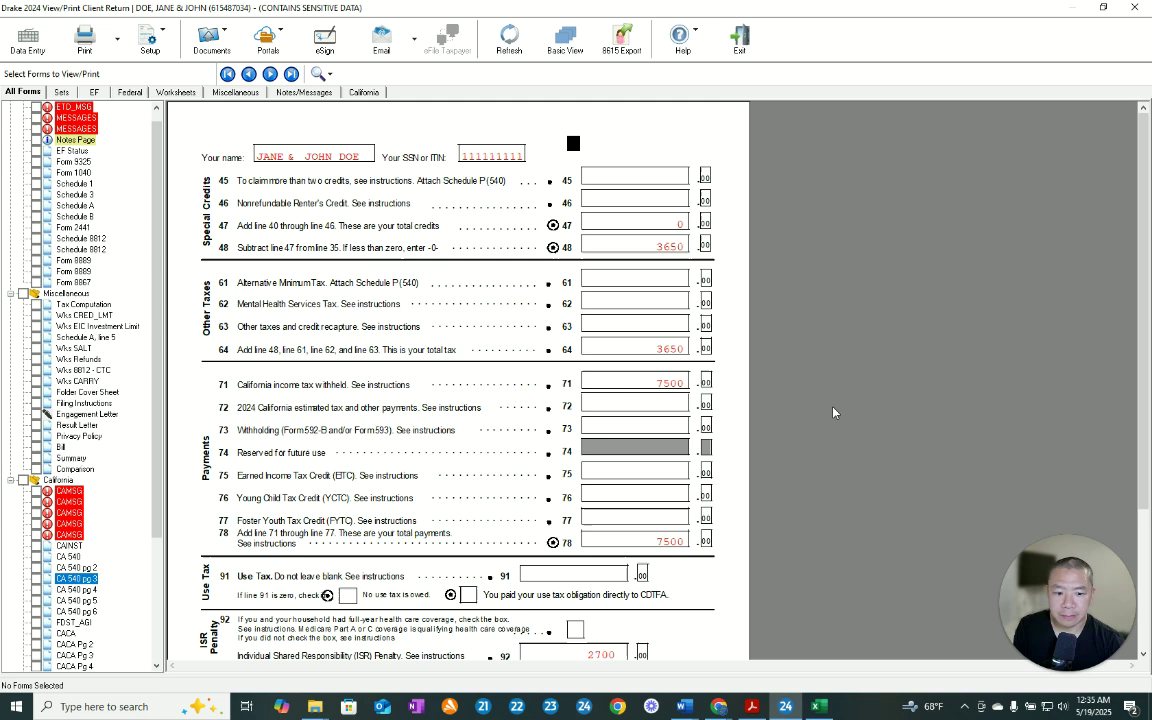
pyautogui.scroll(-3, 826, 414)
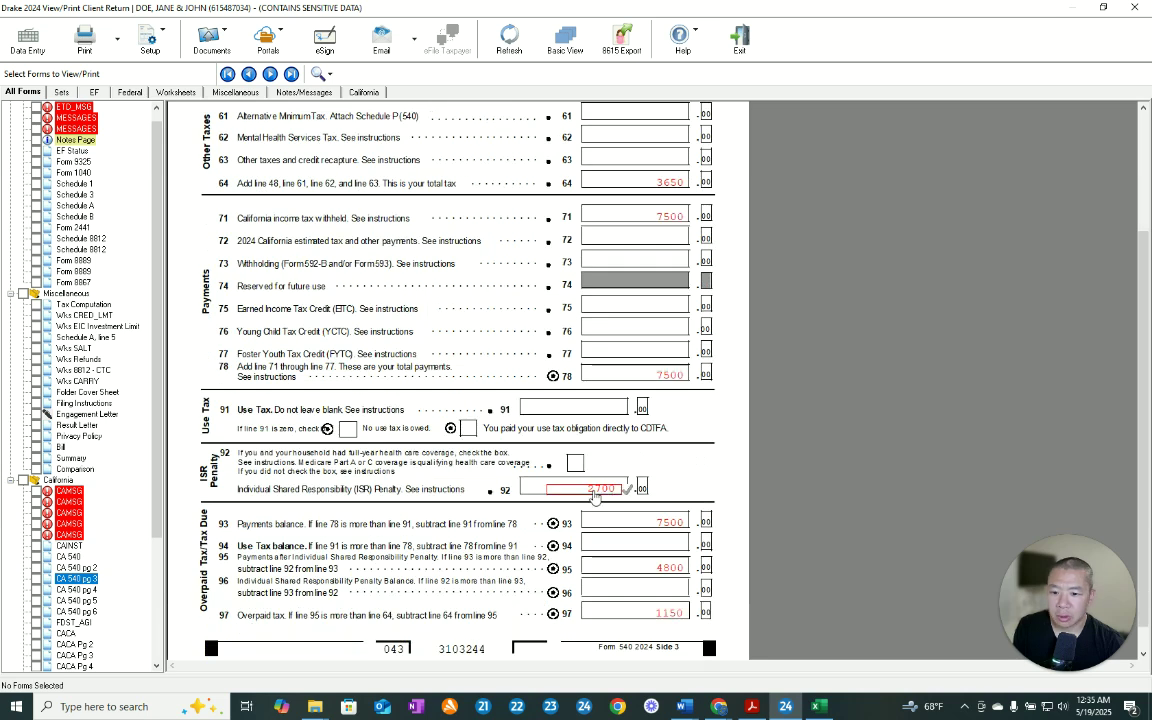
pyautogui.hotkey('alt', 'Tab')
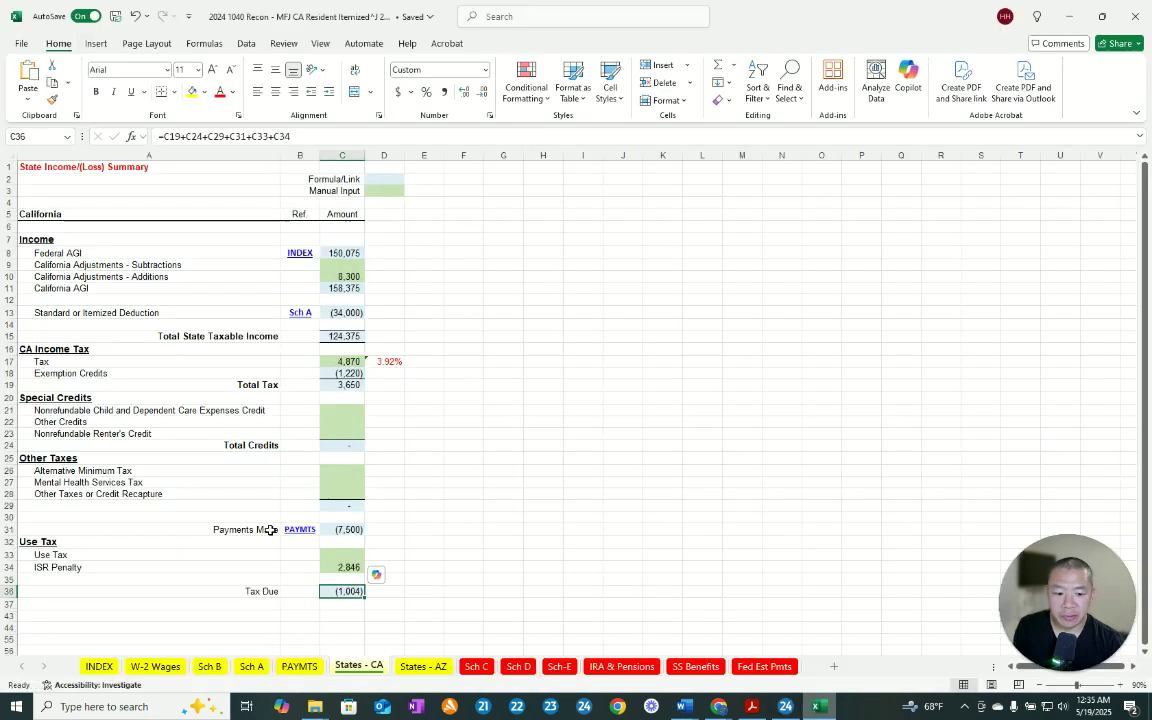
pyautogui.click(345, 566)
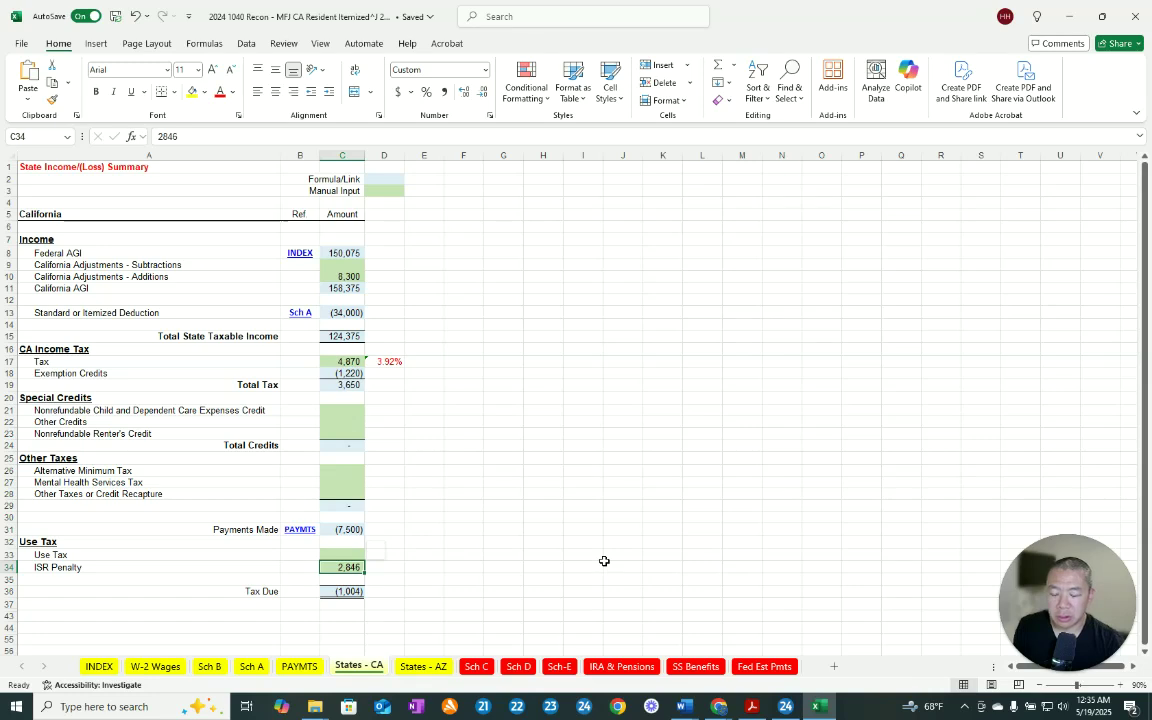
pyautogui.write('2700')
pyautogui.press('Return')
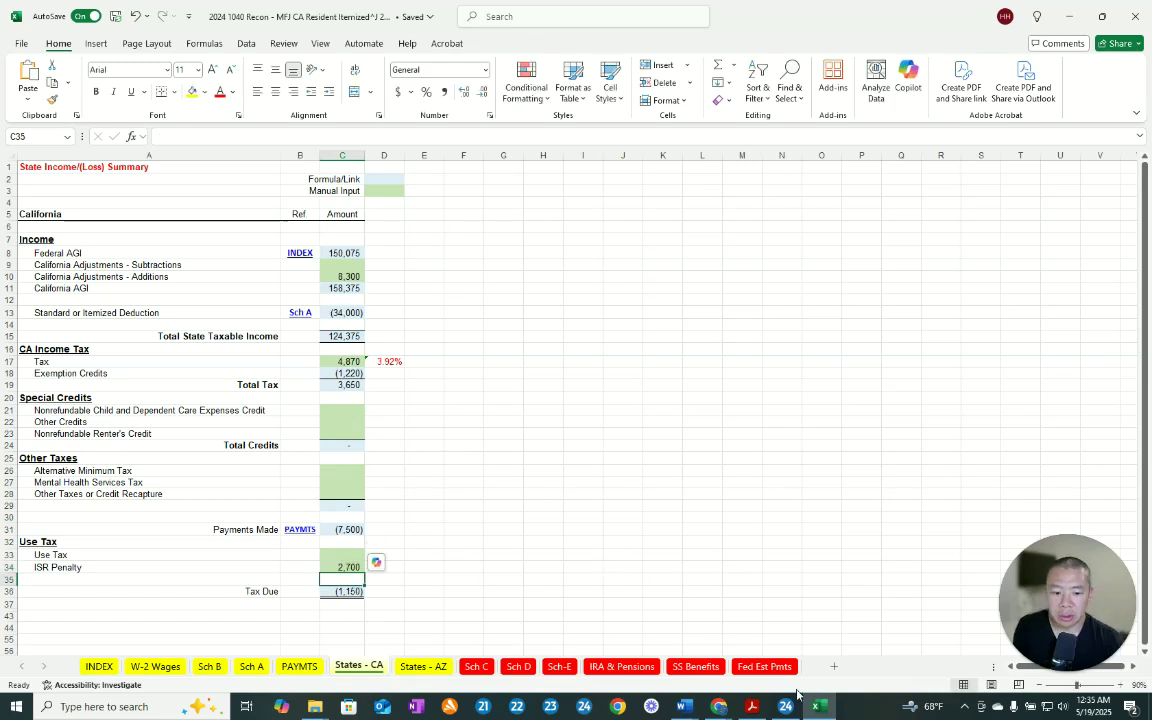
# Step: Check the overpaid tax line of CA 540 pg 3 in Drake, and review the federal tax and credit lines on the Excel INDEX sheet
pyautogui.click(798, 700)
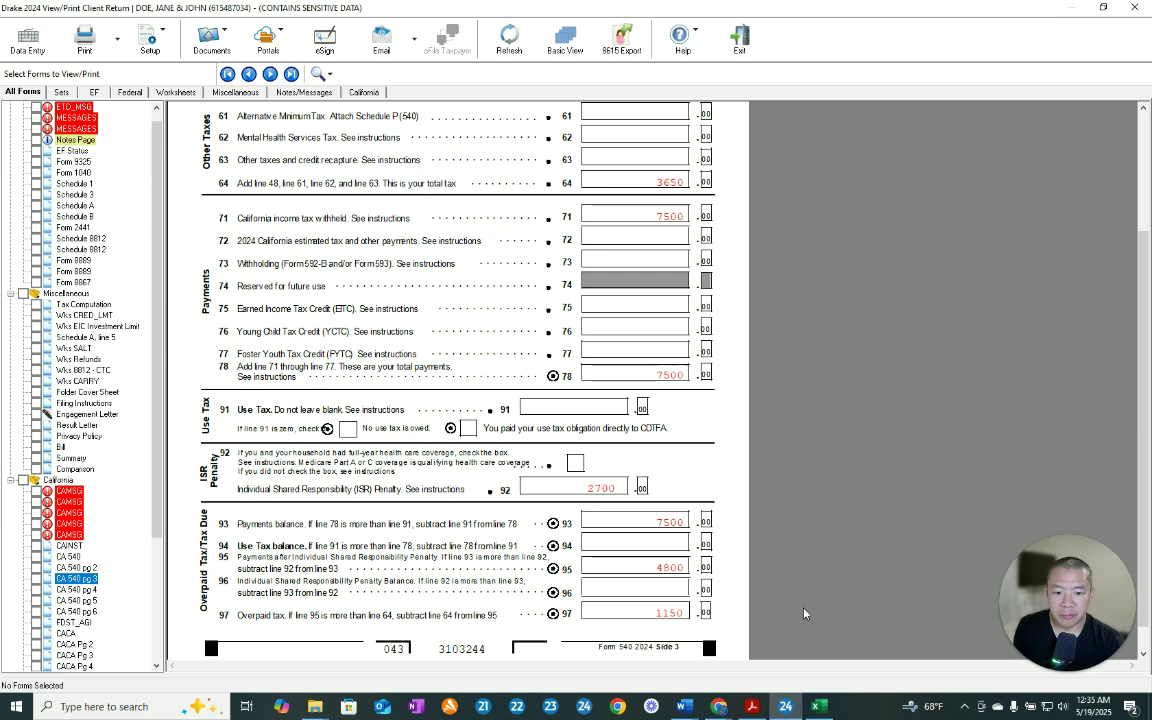
pyautogui.scroll(-1, 804, 612)
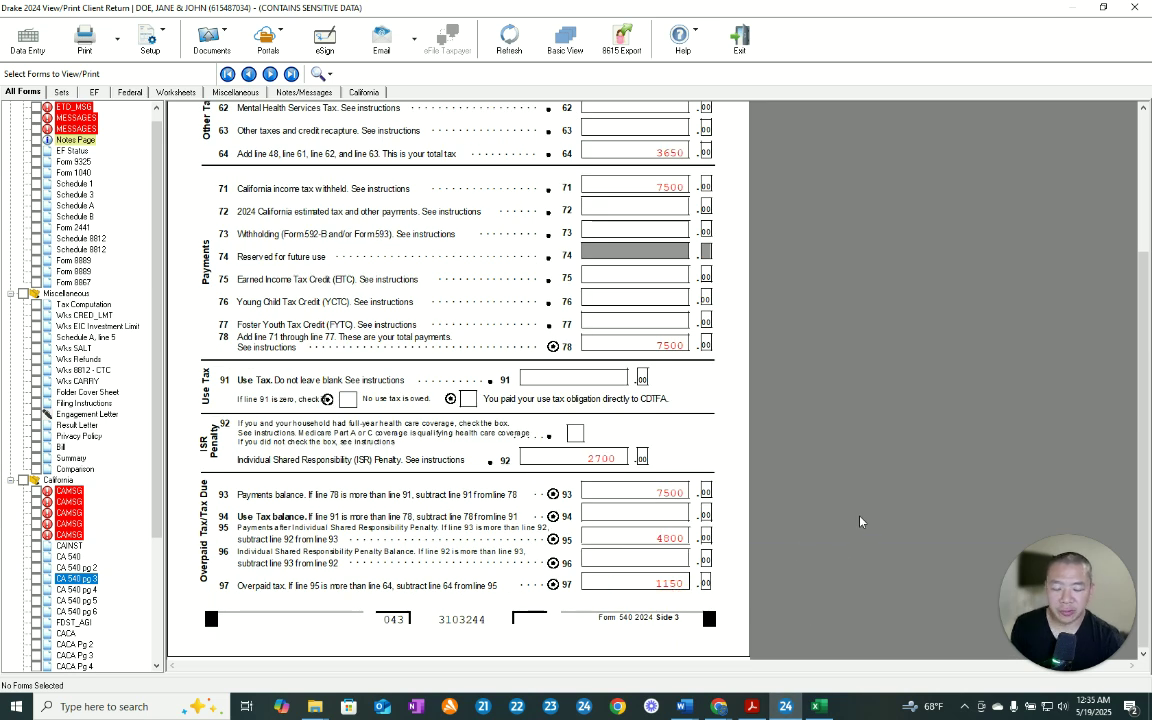
pyautogui.click(815, 707)
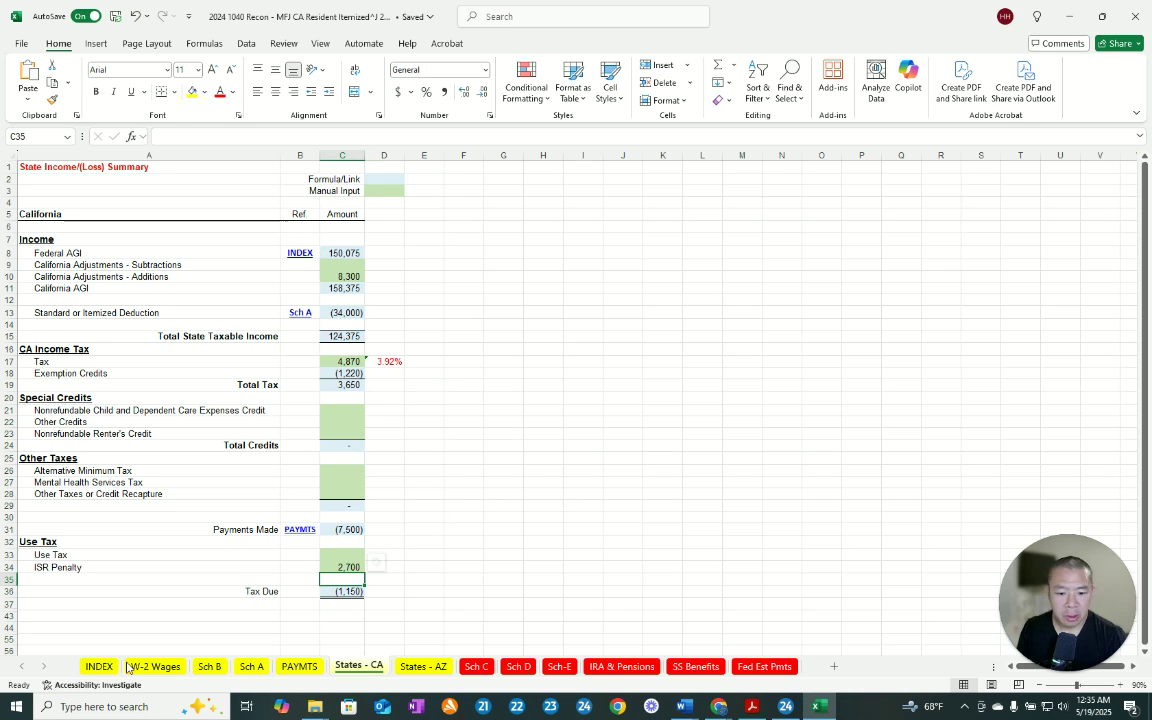
pyautogui.click(95, 666)
pyautogui.click(724, 450)
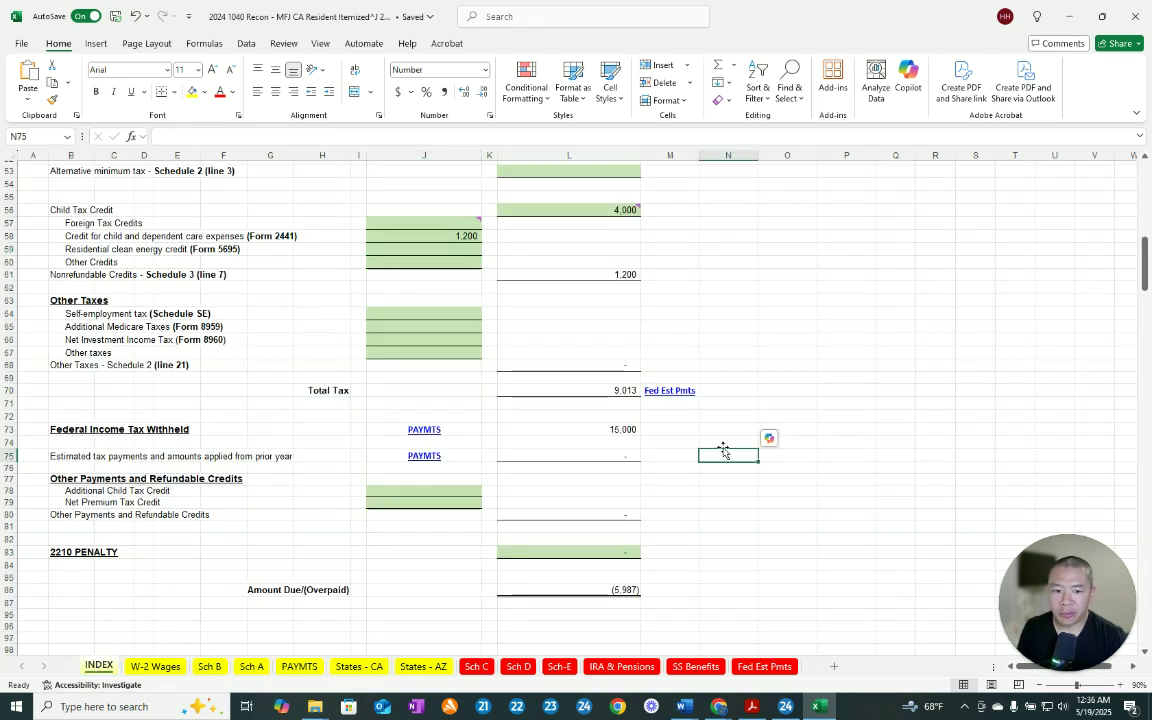
pyautogui.scroll(3, 626, 333)
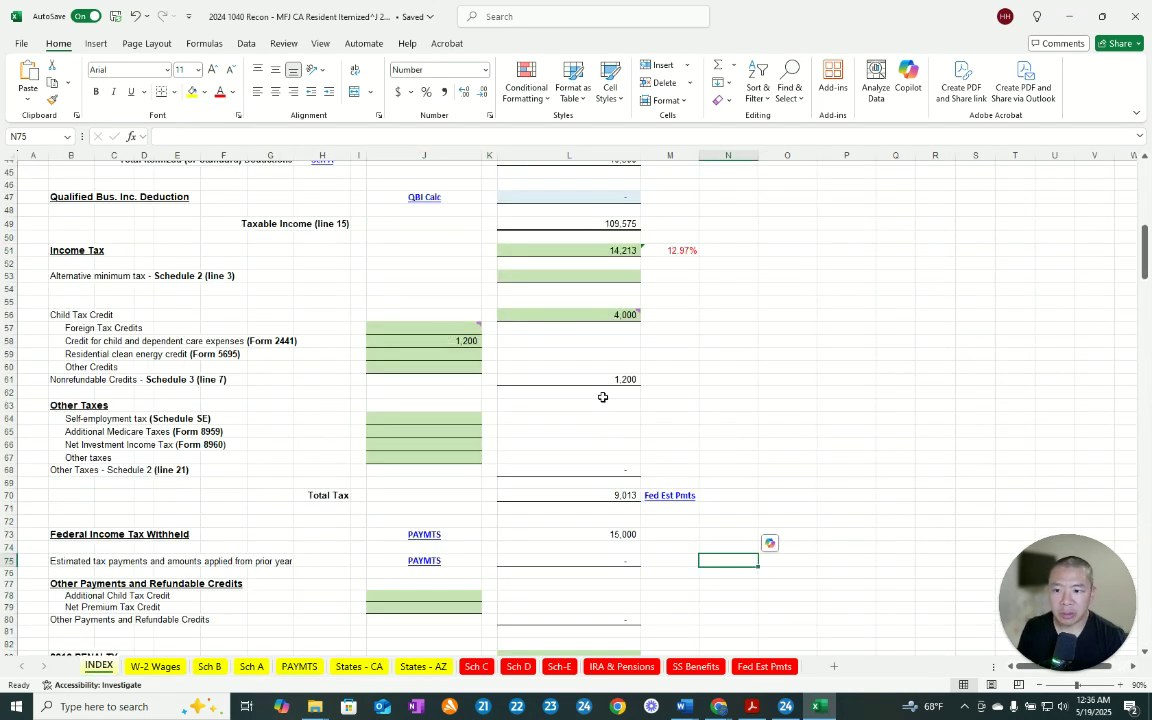
# Step: Enter 200 as the Dependent Tax Credit on the States - AZ sheet
pyautogui.click(423, 667)
pyautogui.click(568, 421)
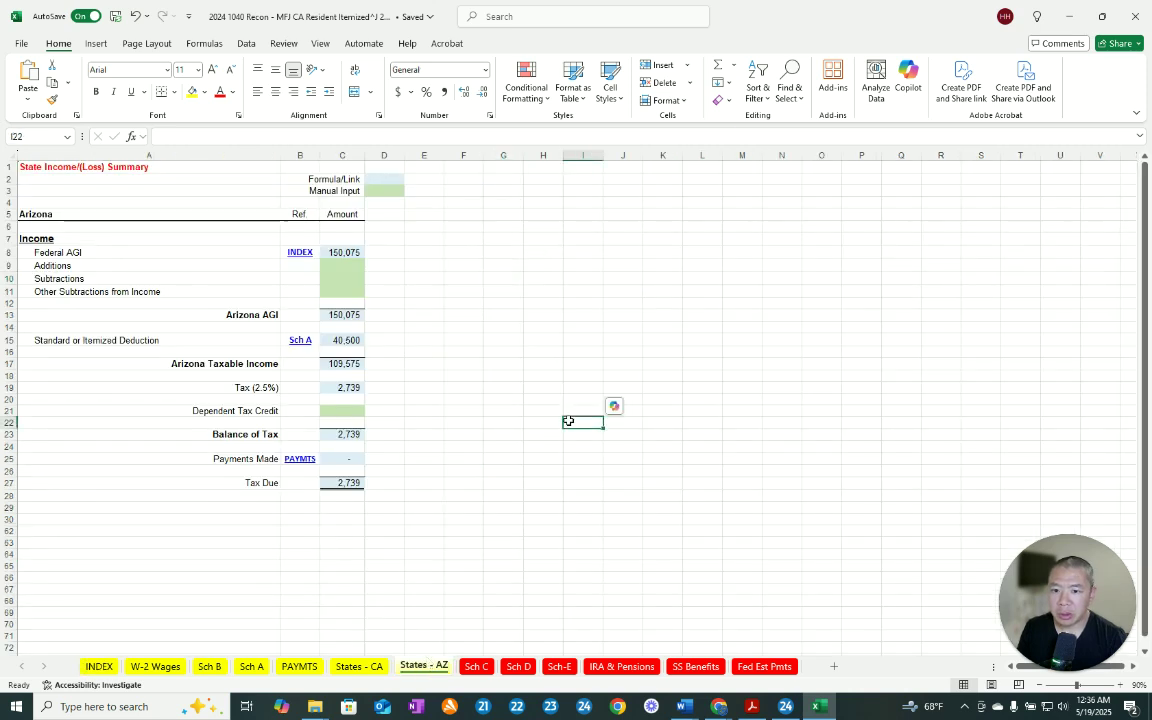
pyautogui.click(326, 409)
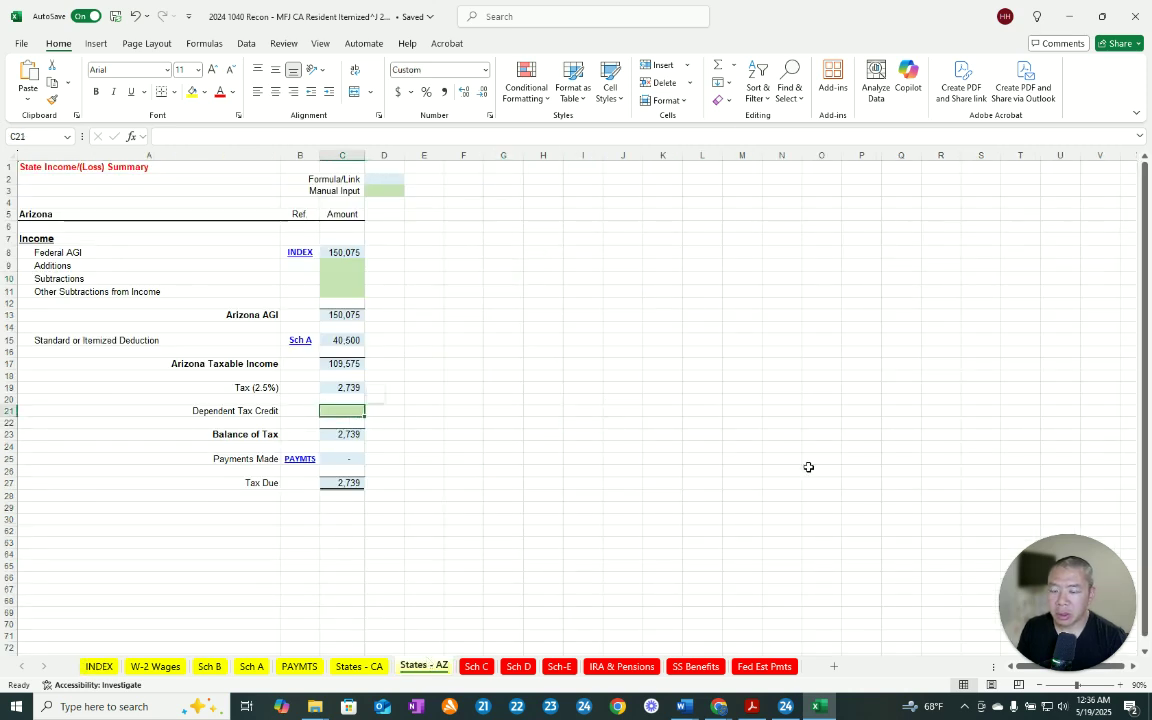
pyautogui.write('200')
pyautogui.press('Return')
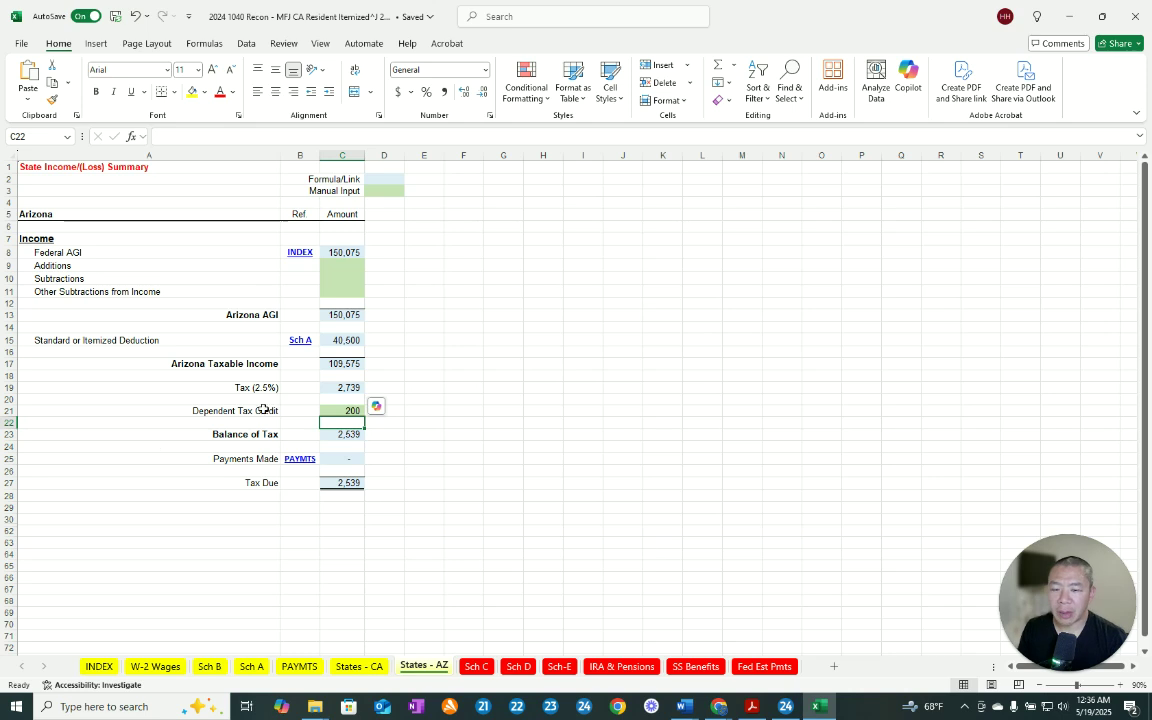
# Step: Switch to Drake data entry, set the resident state on the Name and Address screen to AZ, and recalculate the return for viewing
pyautogui.moveTo(791, 713)
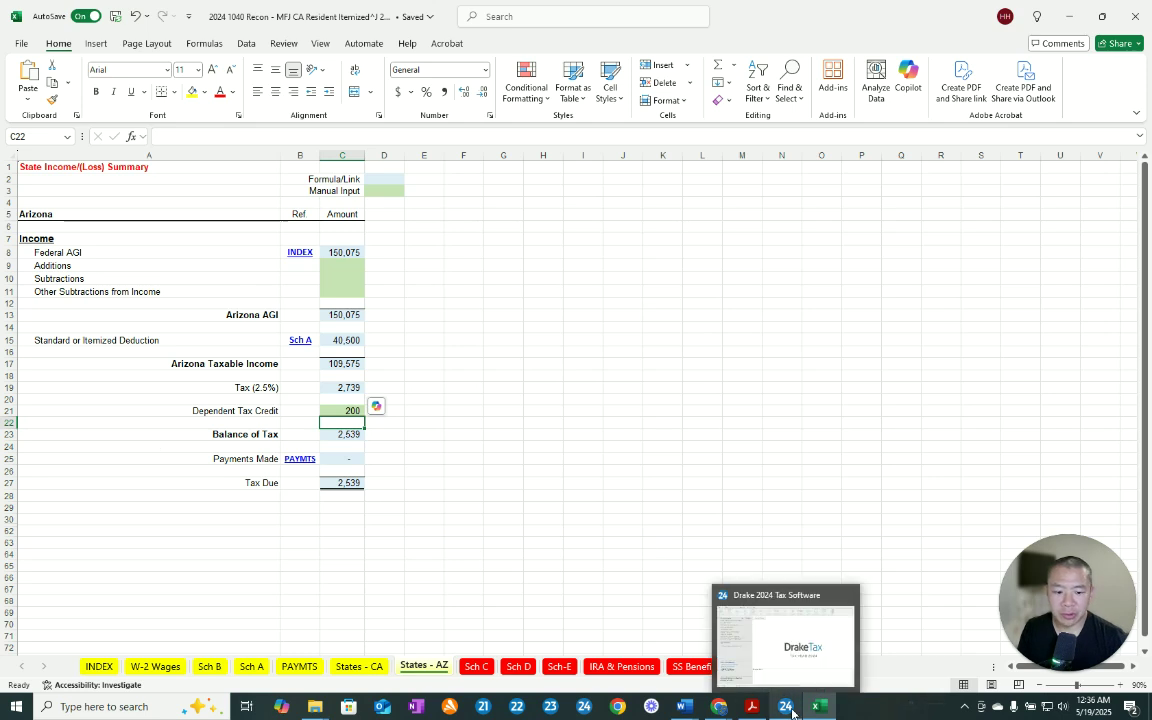
pyautogui.click(791, 713)
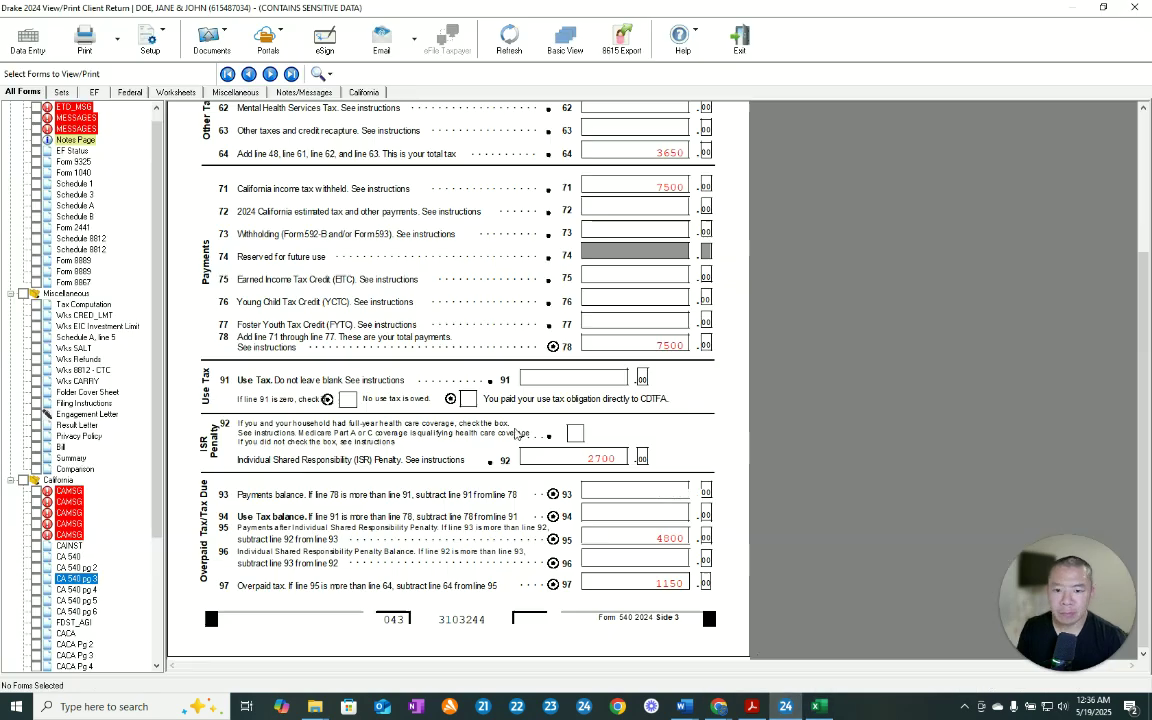
pyautogui.hotkey('alt', 'Tab')
pyautogui.hotkey('alt', 'Tab')
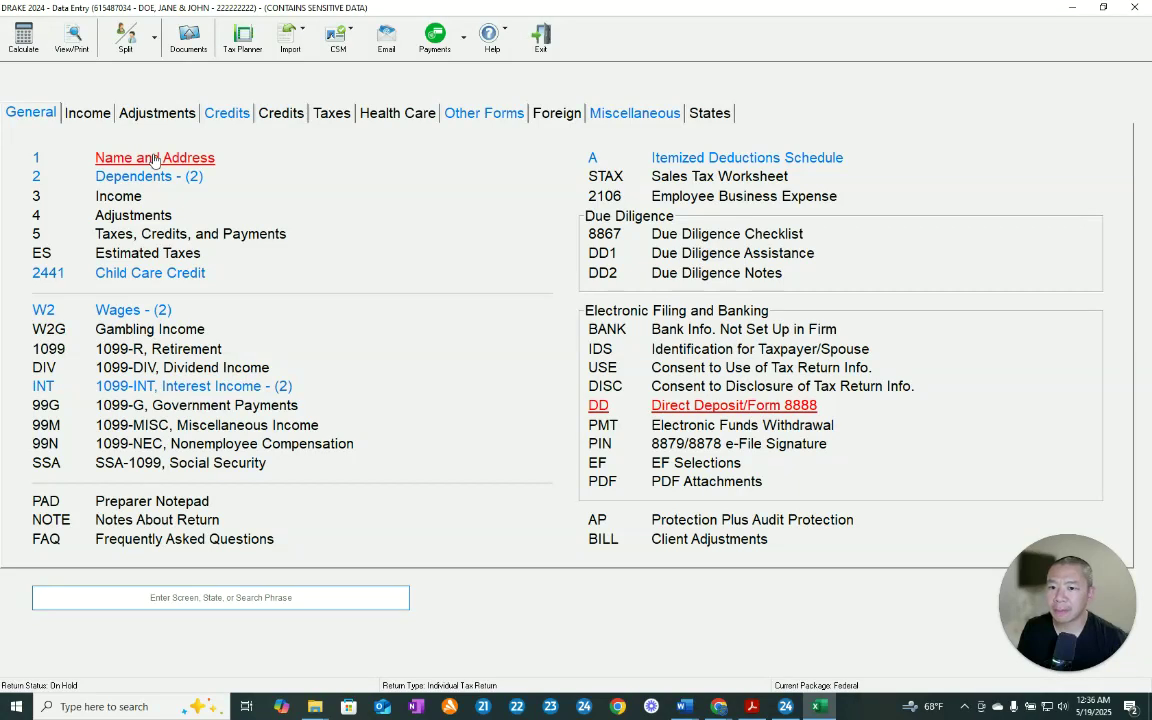
pyautogui.click(155, 158)
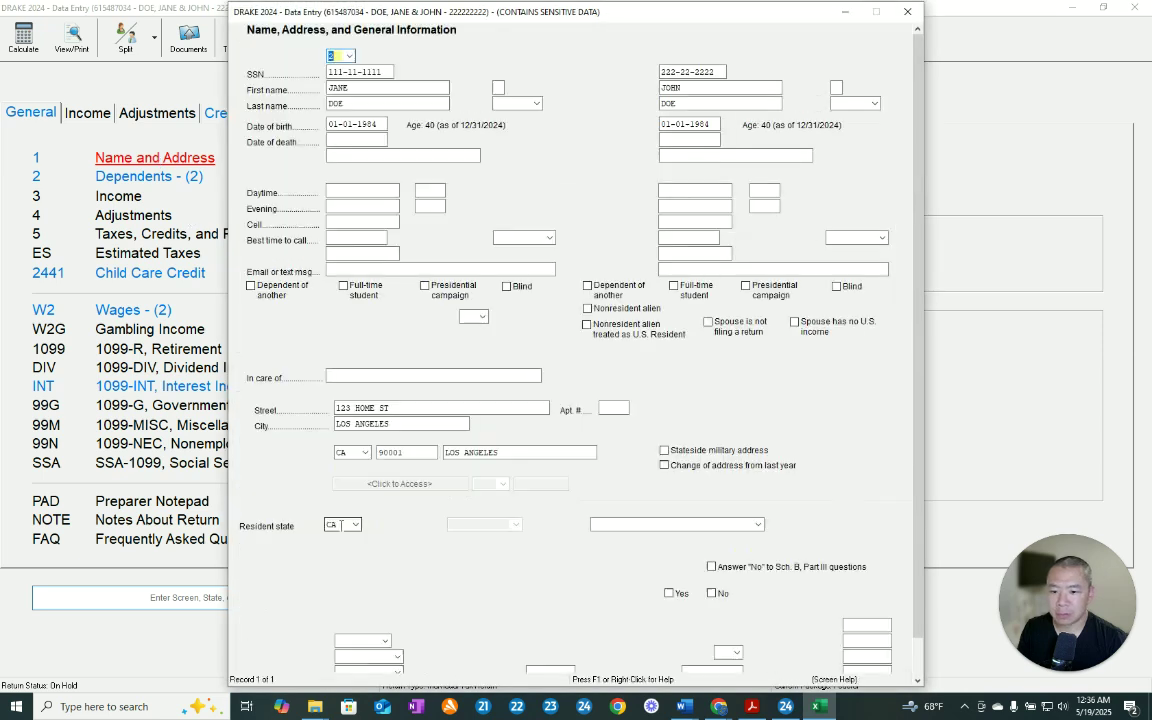
pyautogui.click(341, 525)
pyautogui.scroll(3, 367, 412)
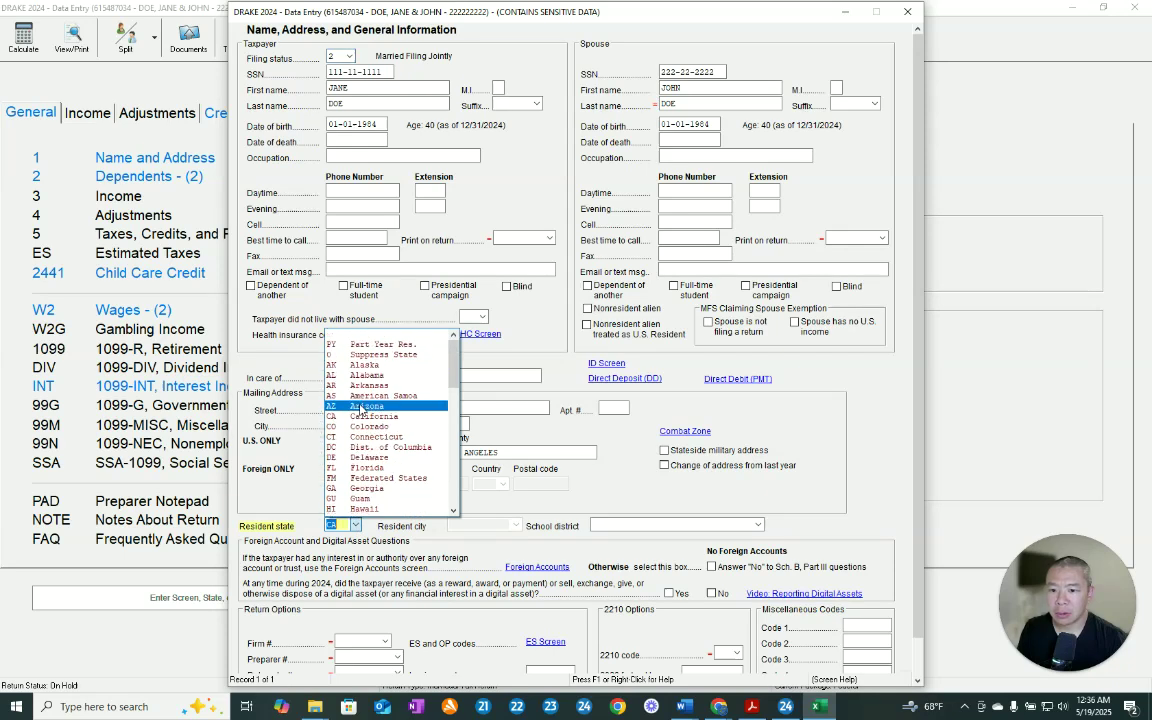
pyautogui.click(367, 406)
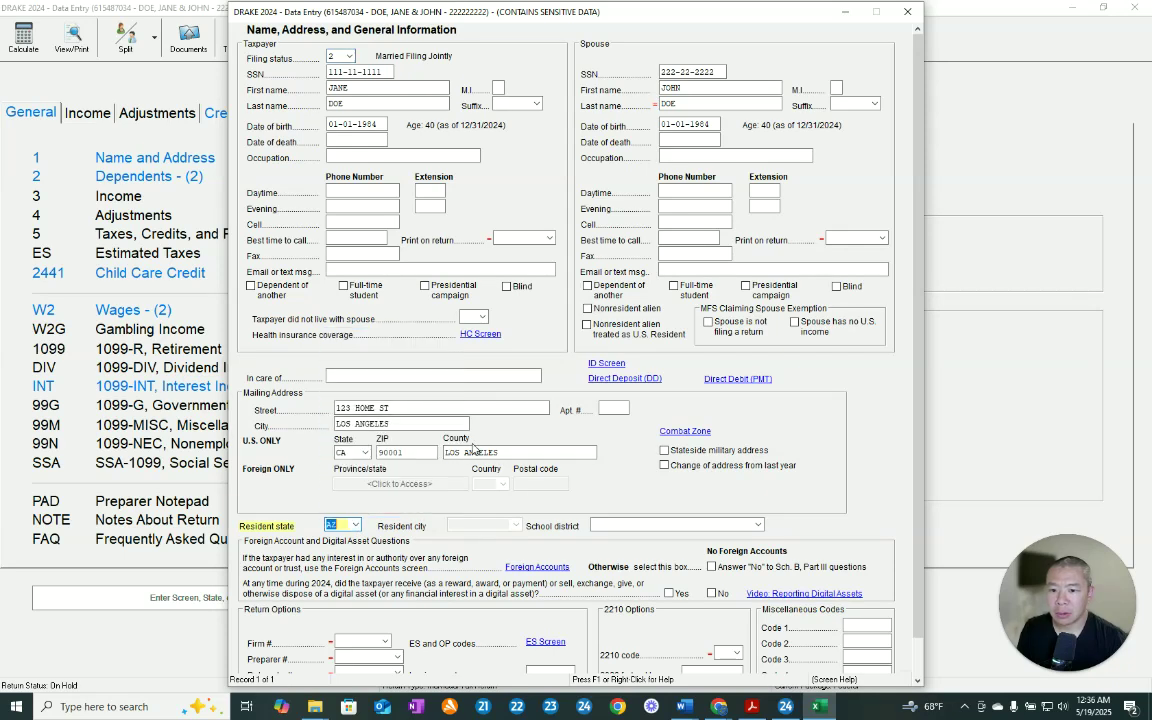
pyautogui.click(907, 11)
pyautogui.press('Escape')
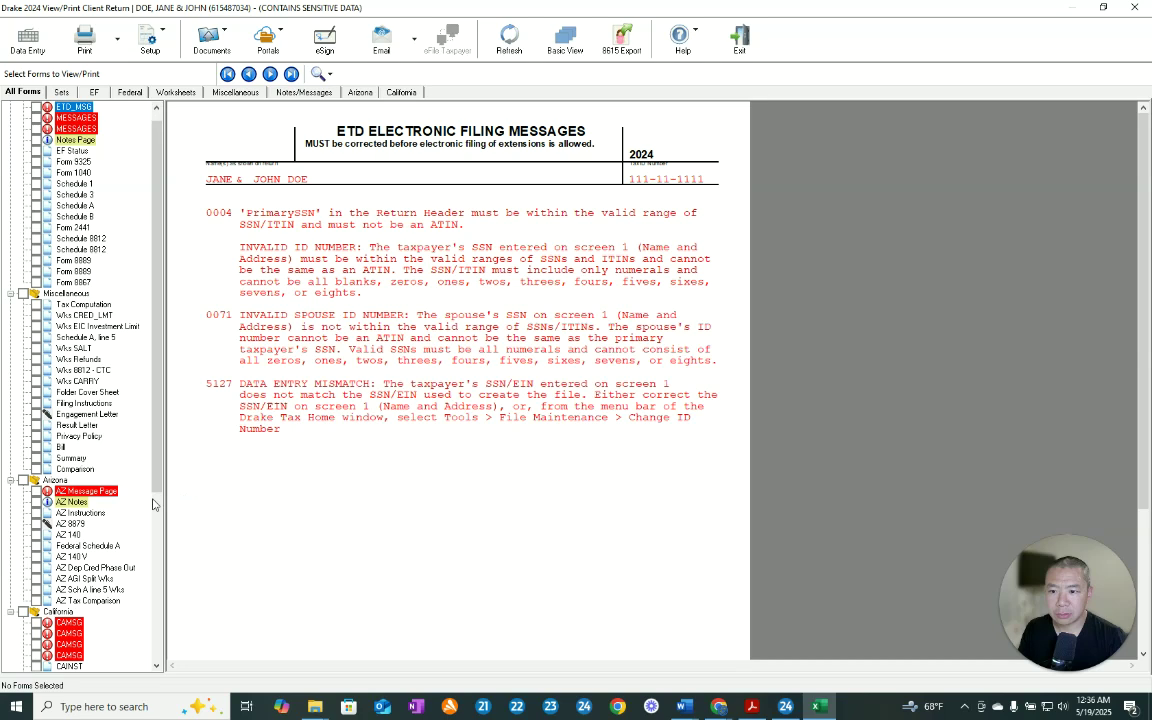
# Step: Examine the adjusted gross income, deductions, taxable income, dependent tax credit and amount owed lines on the AZ 140 form
pyautogui.click(70, 536)
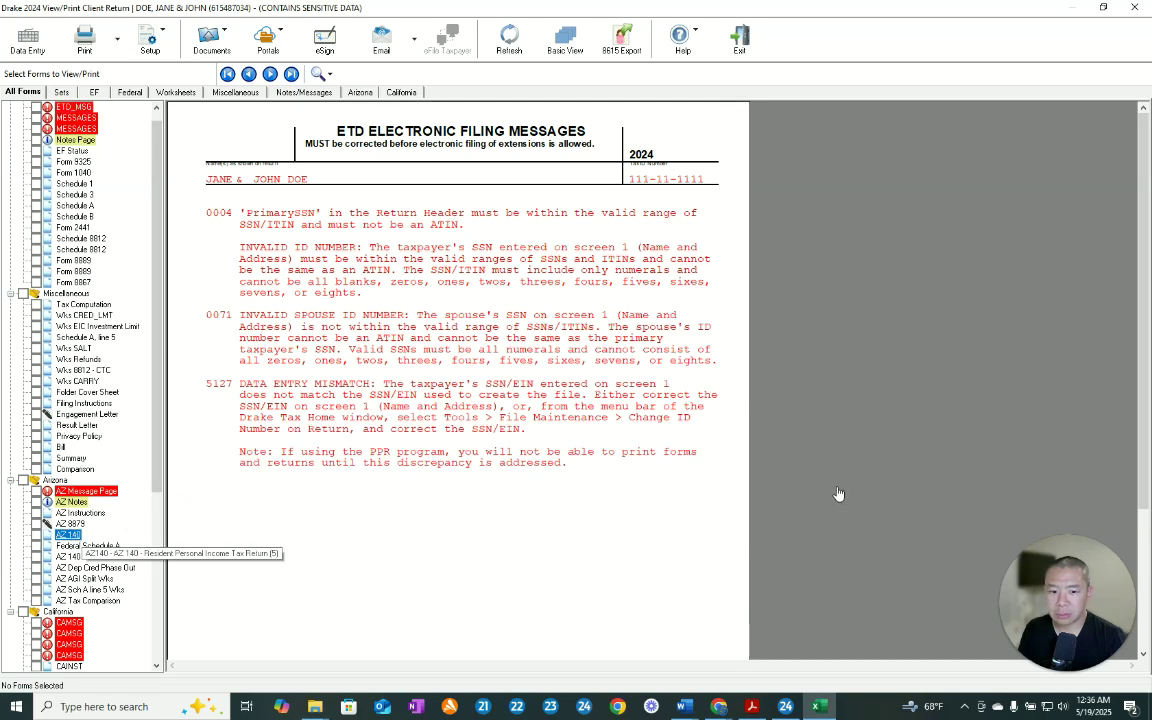
pyautogui.scroll(-5, 840, 490)
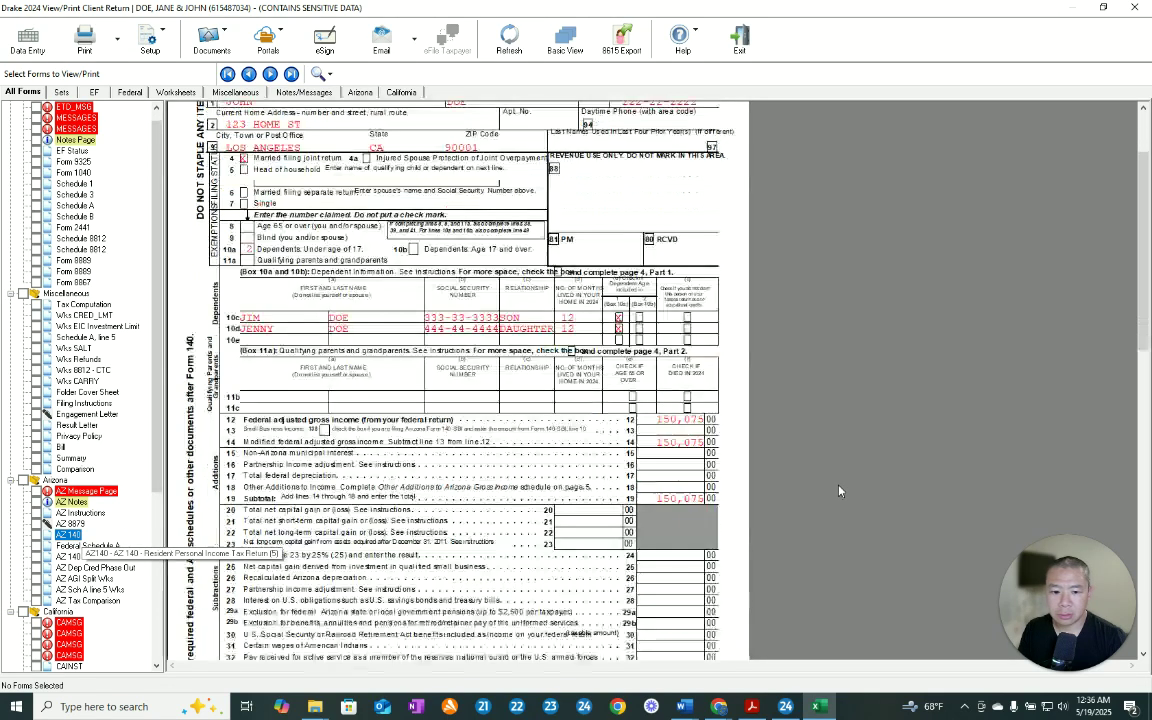
pyautogui.scroll(-5, 840, 490)
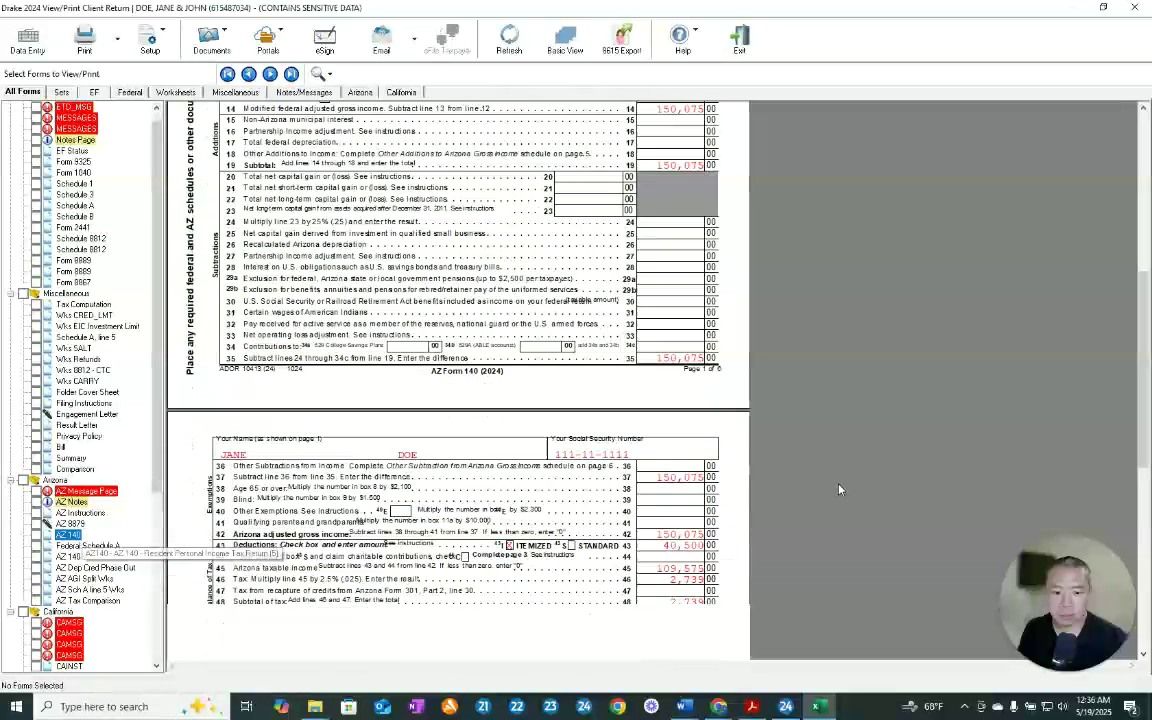
pyautogui.scroll(-5, 840, 490)
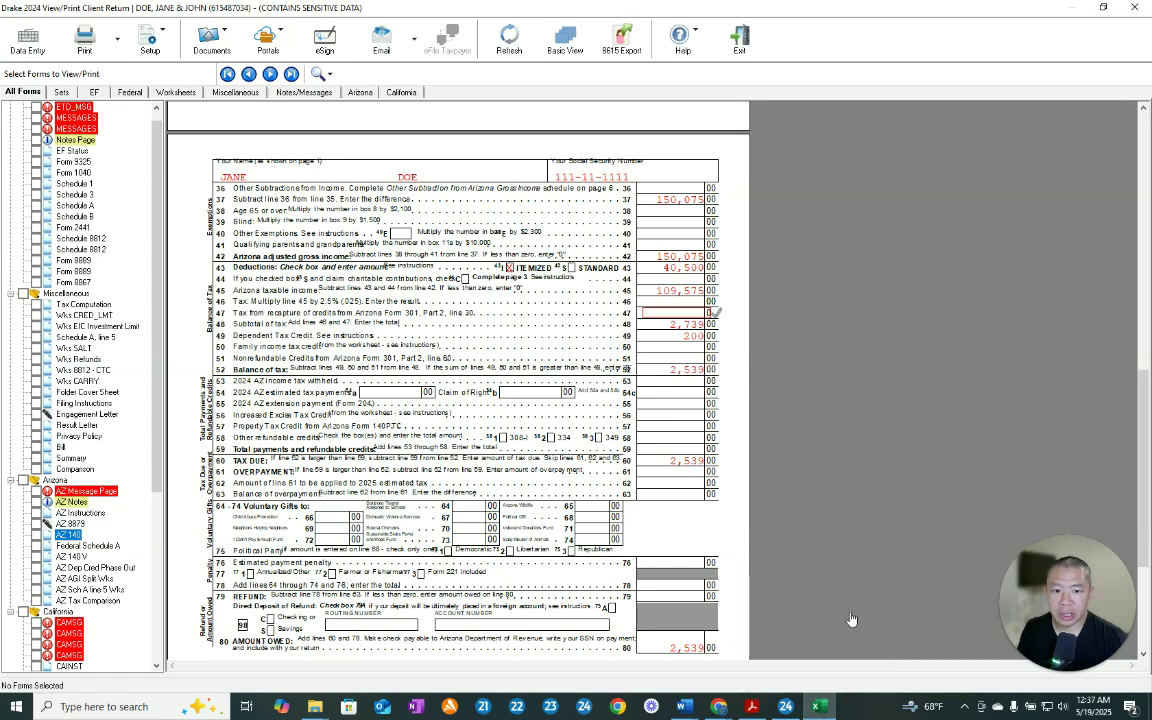
# Step: Compare the taxable income, tax, dependent tax credit and tax due lines on the Excel States - AZ sheet with Drake's AZ 140 form
pyautogui.click(819, 708)
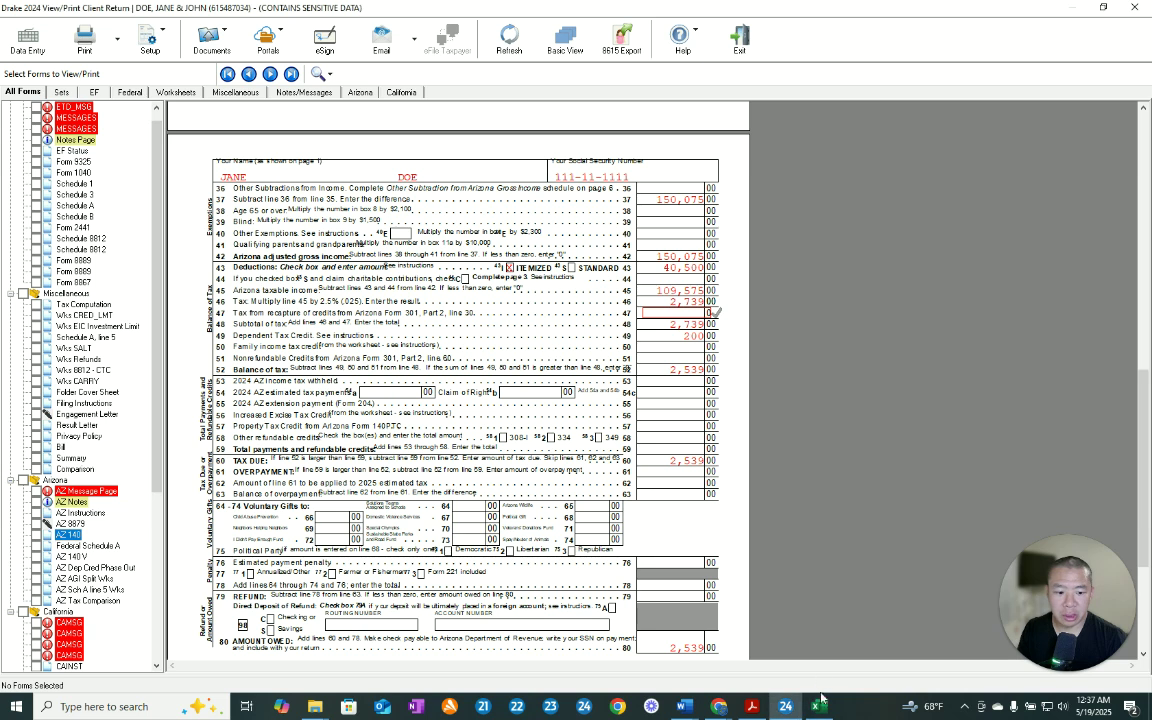
pyautogui.click(819, 706)
pyautogui.click(479, 396)
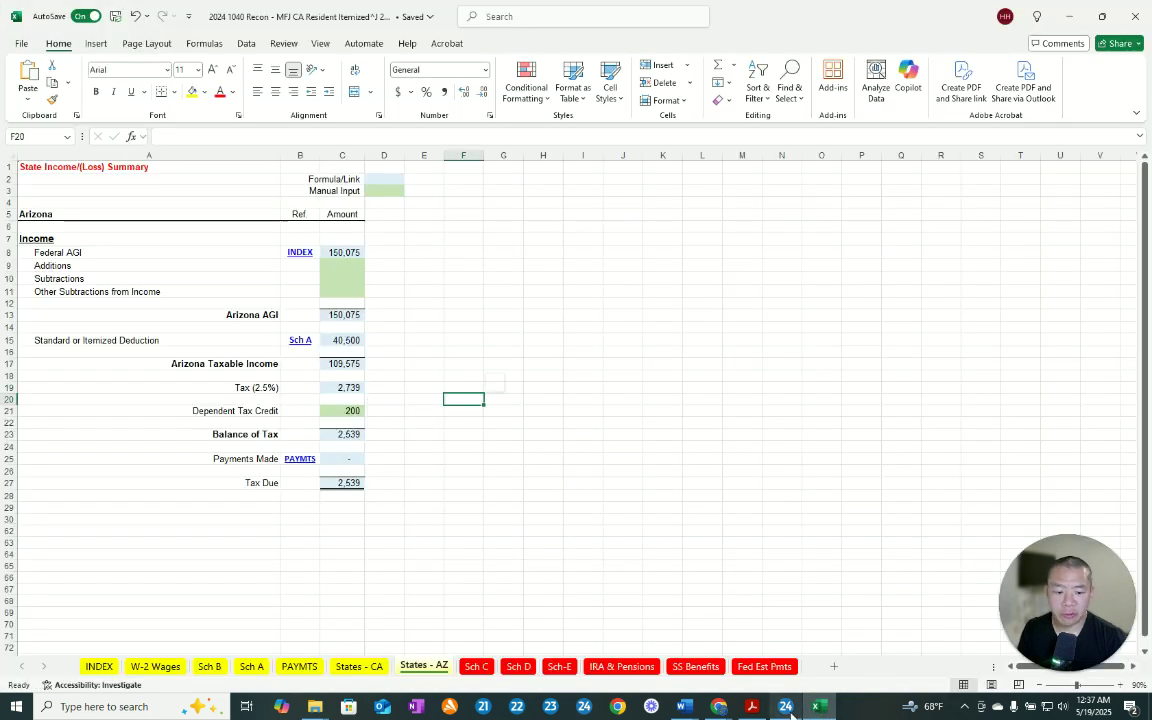
pyautogui.hotkey('alt', 'Tab')
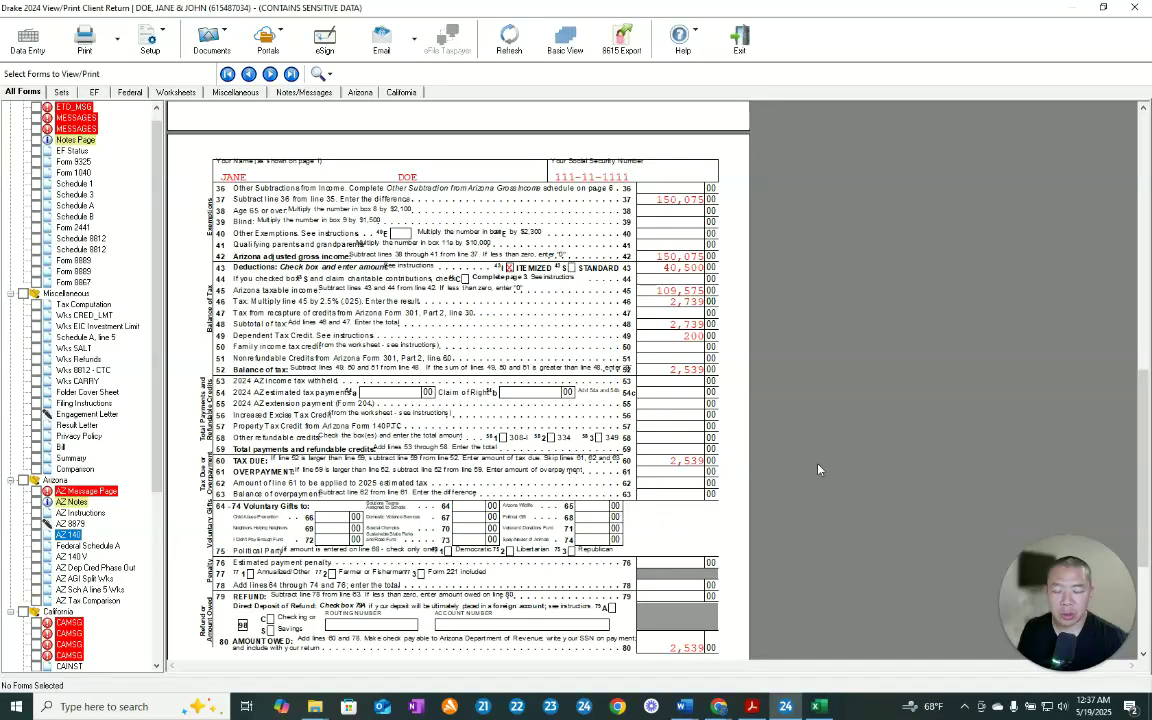
pyautogui.click(712, 437)
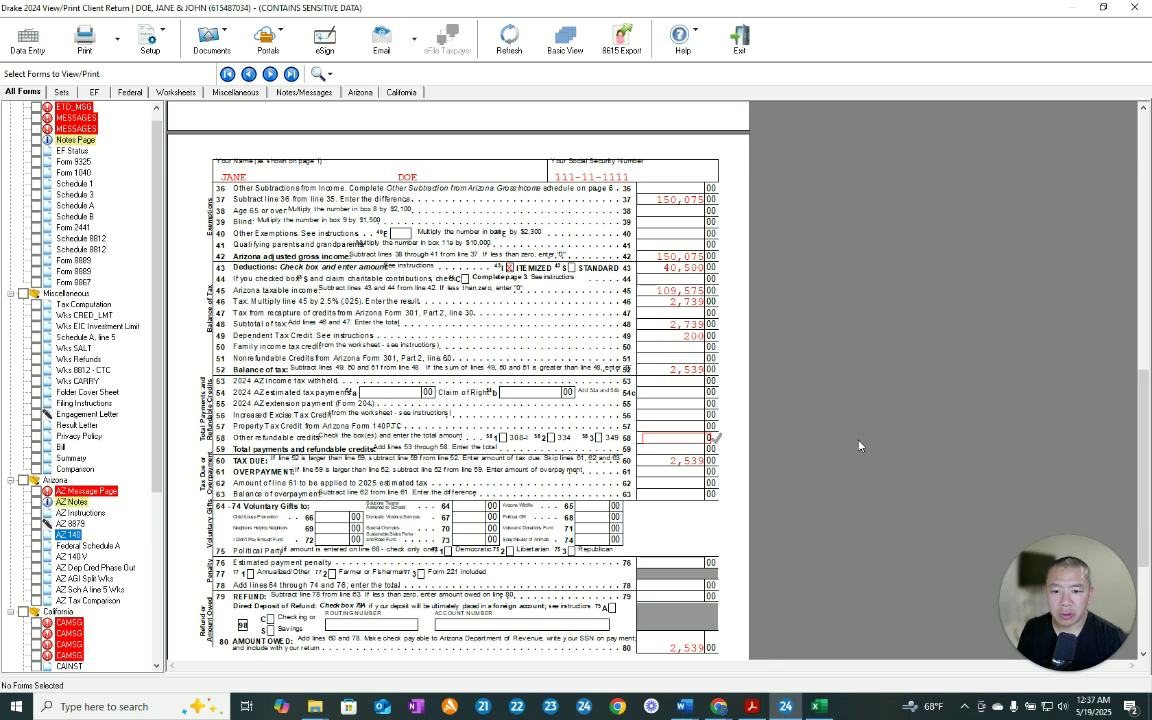
pyautogui.click(175, 408)
# Step: Set the resident state to CA on the Name and Address data entry screen and recalculate the return for viewing
pyautogui.click(27, 38)
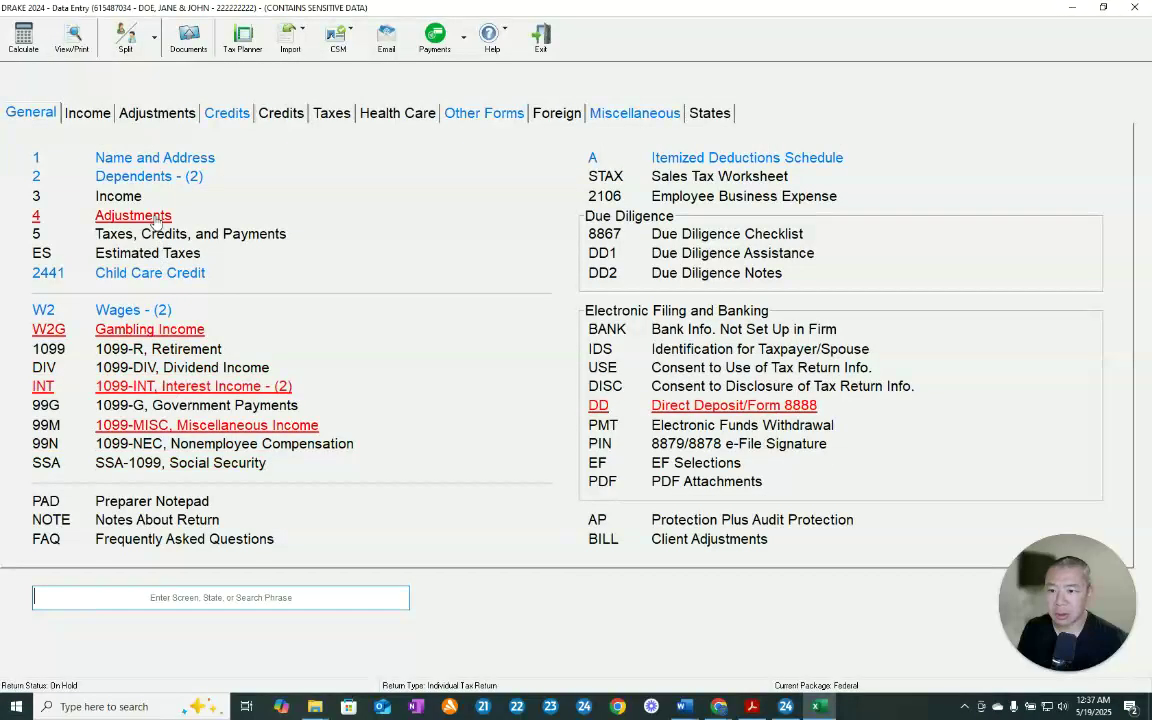
pyautogui.click(192, 173)
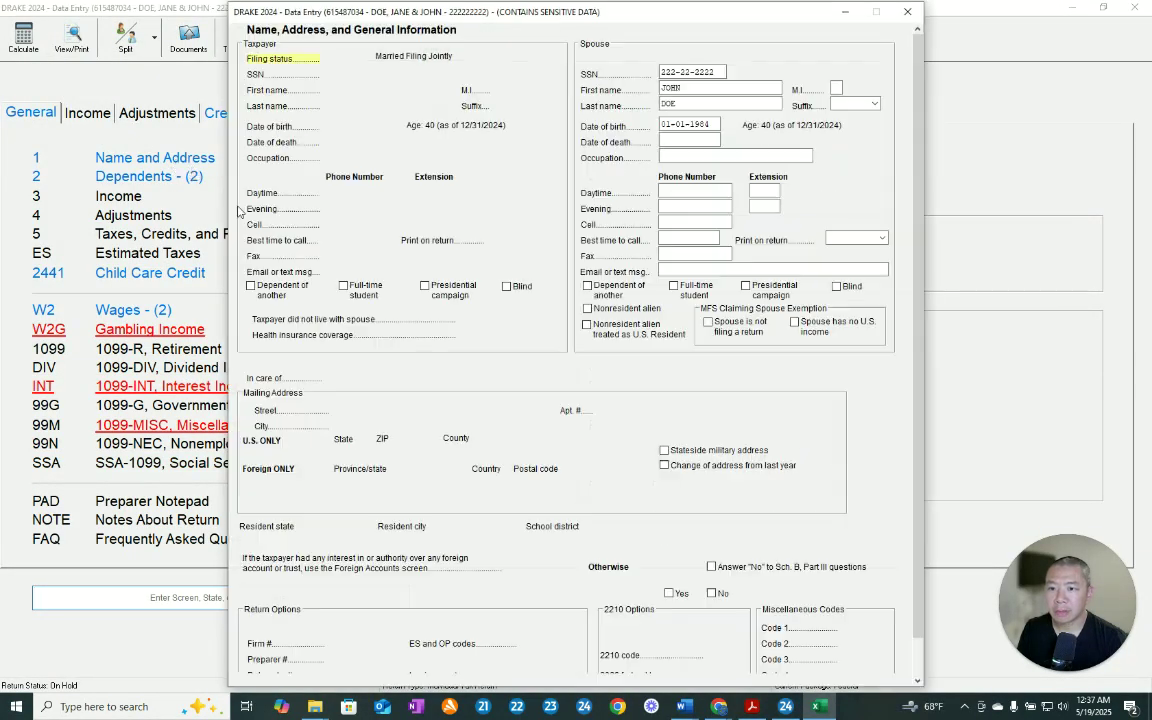
pyautogui.click(357, 526)
pyautogui.click(357, 526)
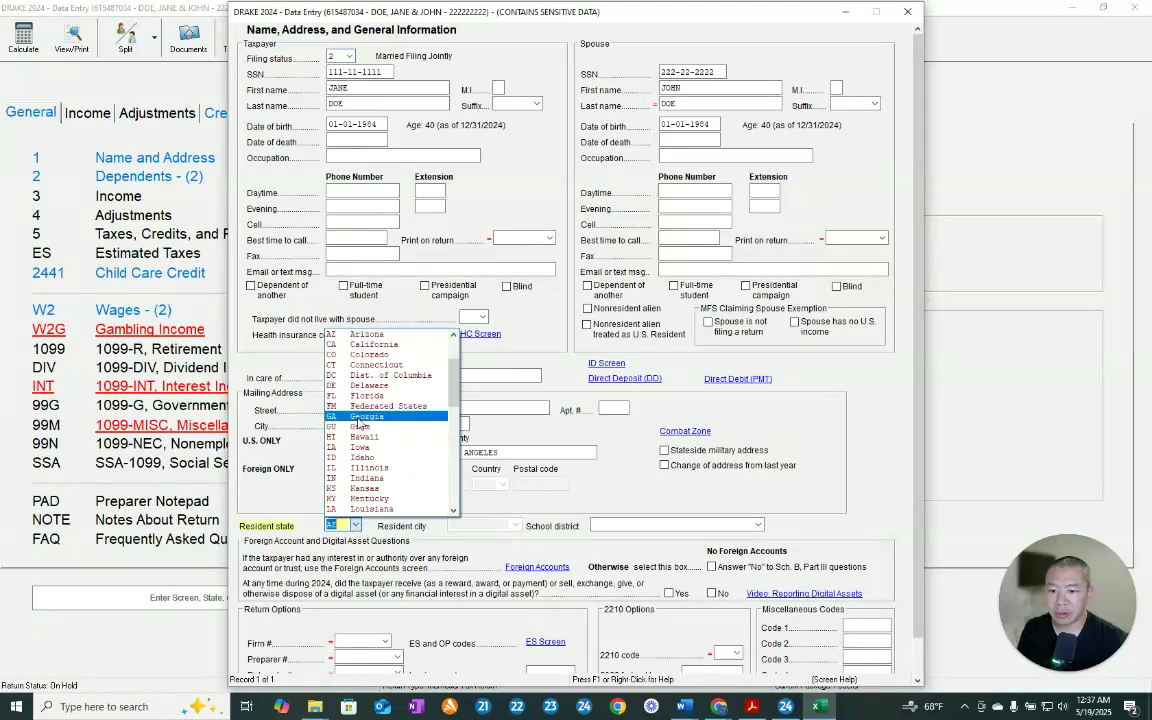
pyautogui.click(393, 343)
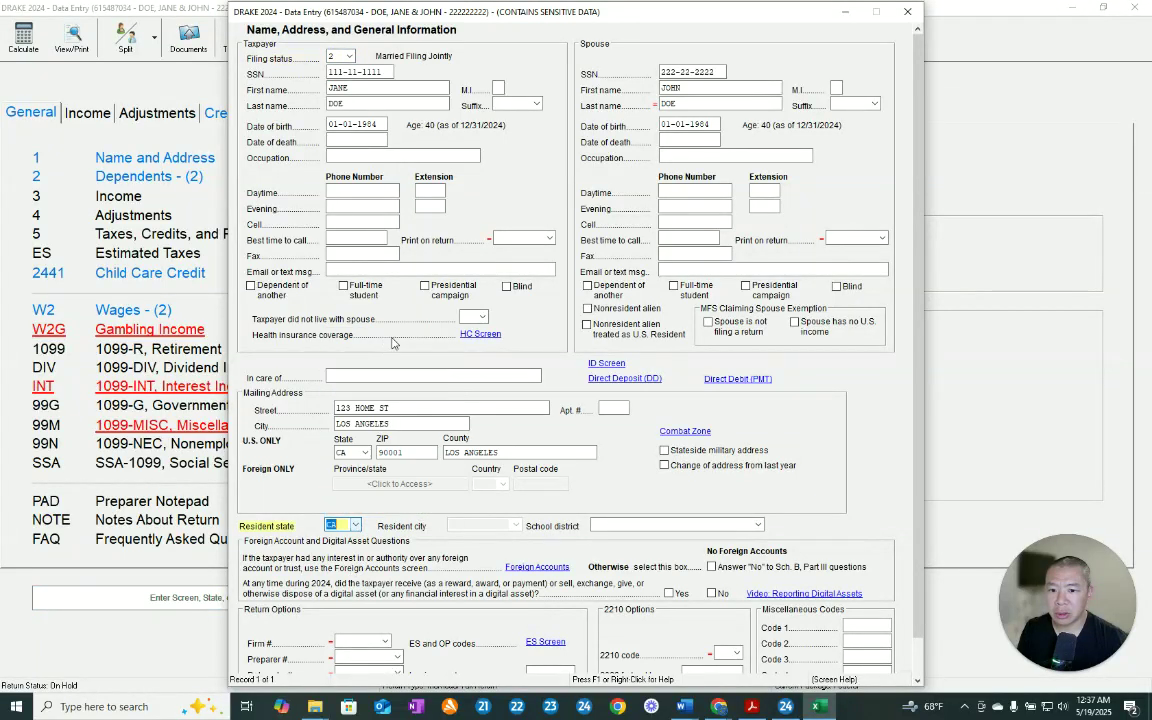
pyautogui.click(907, 11)
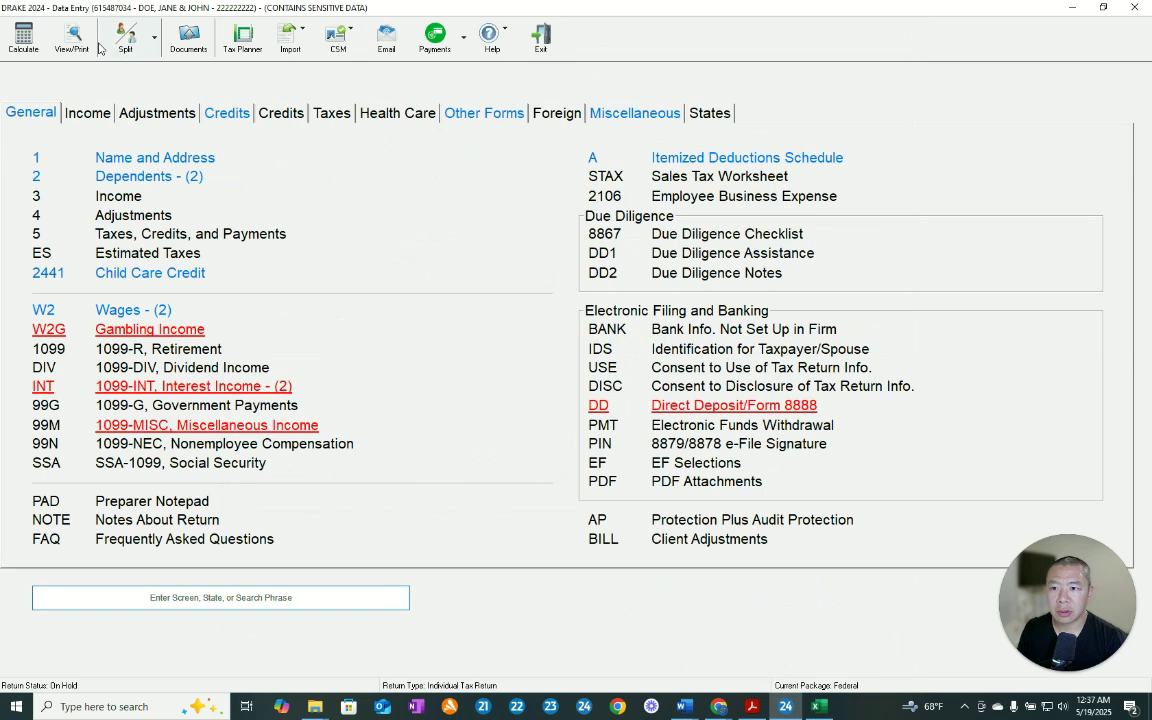
pyautogui.press('Escape')
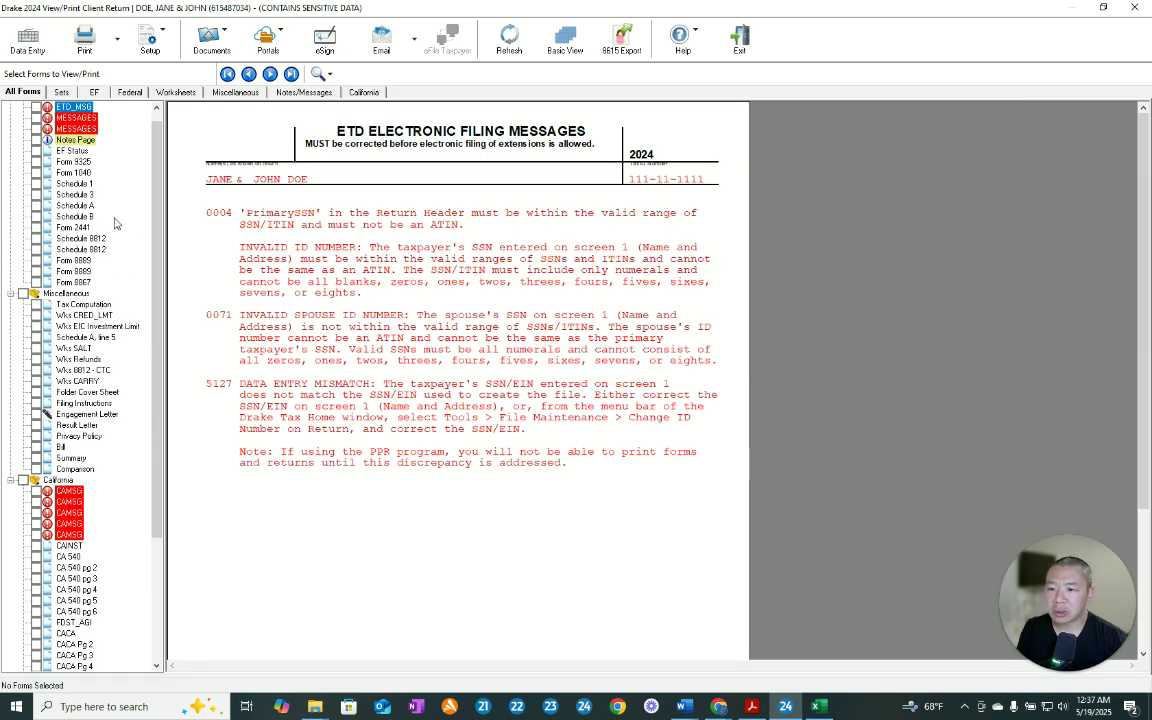
# Step: Open Form 1040 in the recalculated return and review its filing status, dependents and income sections
pyautogui.click(74, 173)
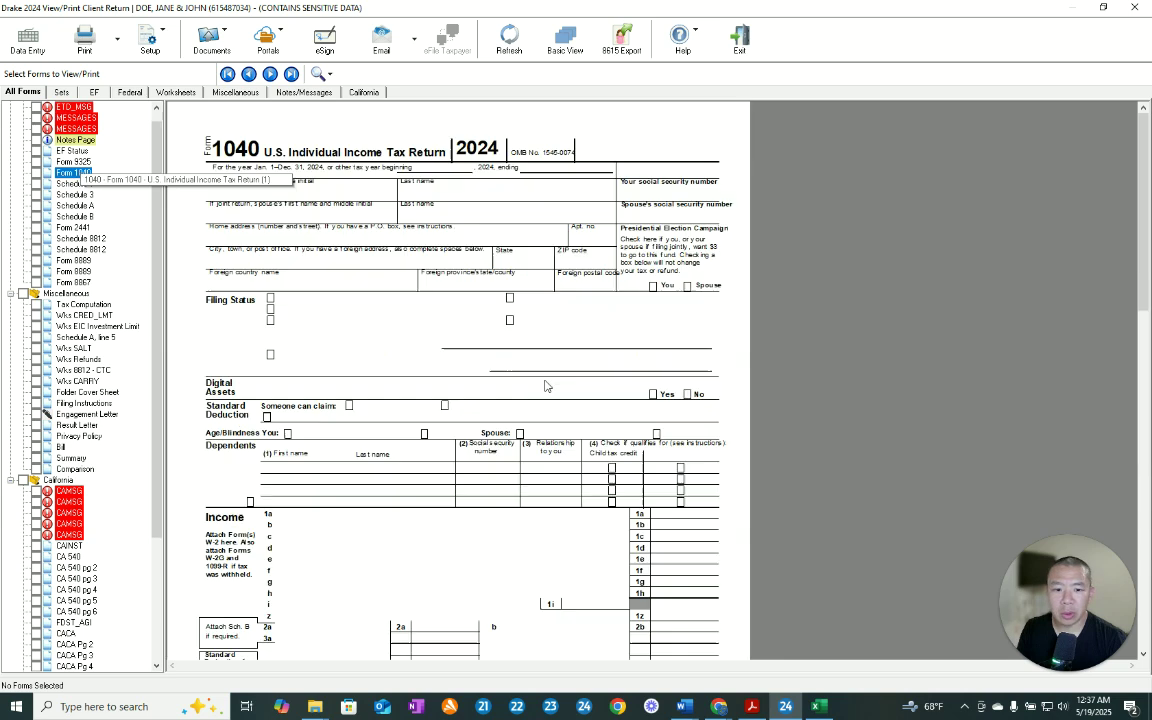
pyautogui.scroll(-5, 870, 461)
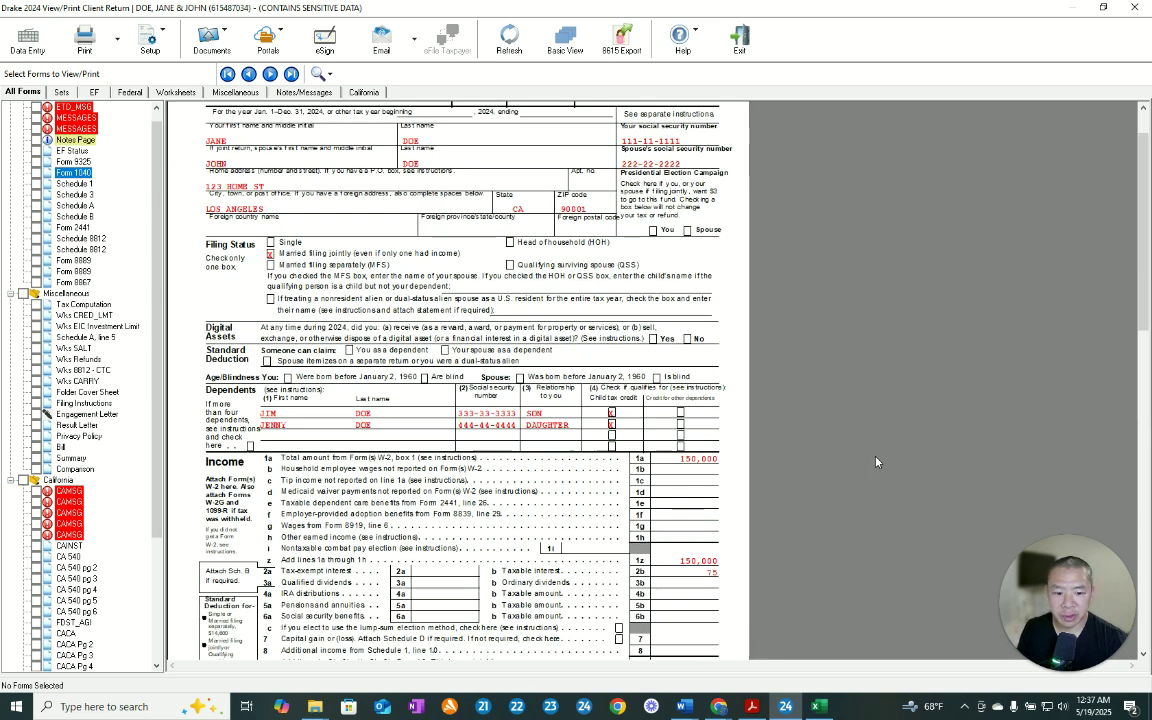